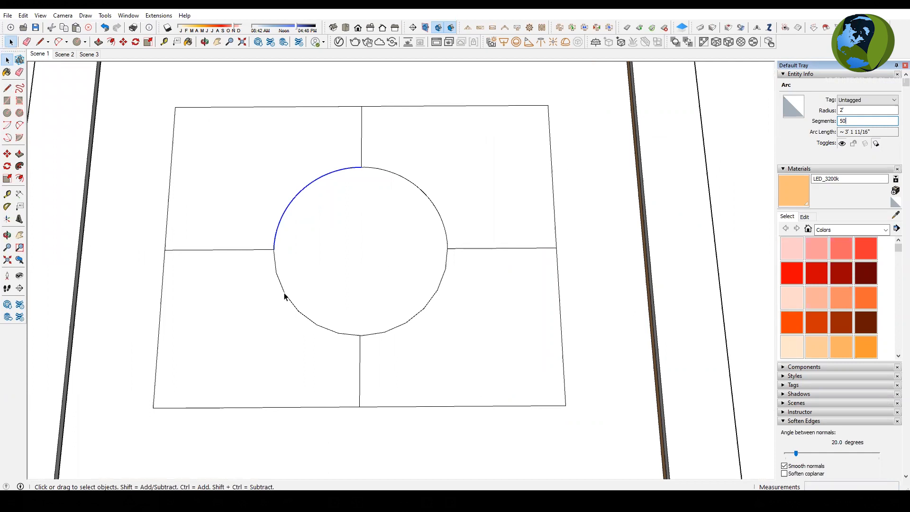
# Step: Set the two lower arcs of the circle in the first panel to 50 segments each
pyautogui.click(301, 315)
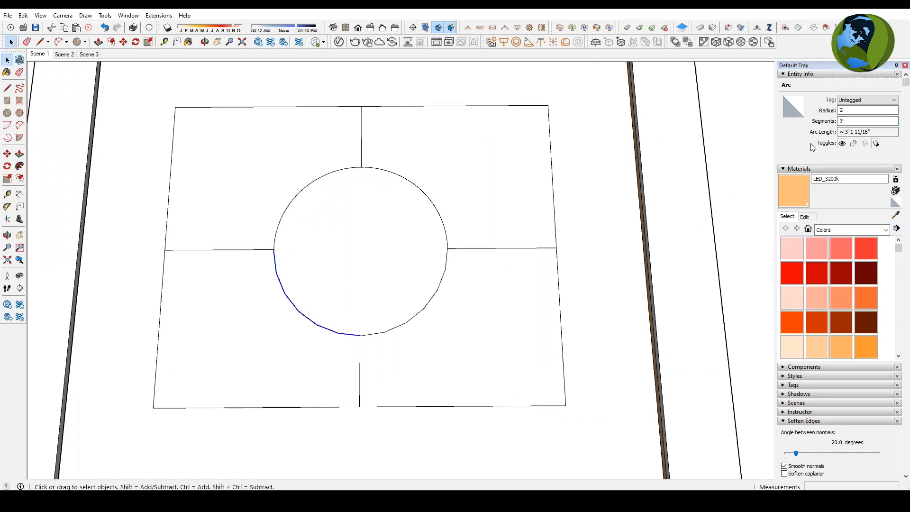
pyautogui.click(842, 120)
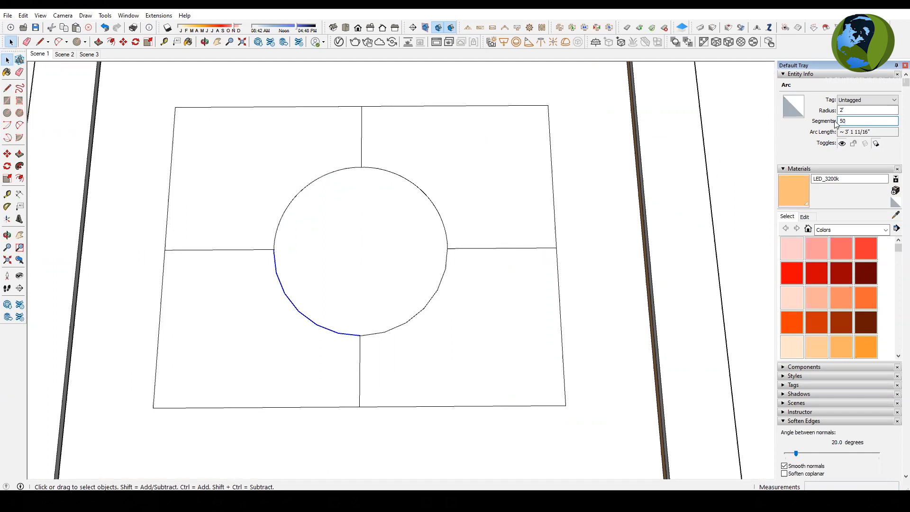
pyautogui.press('Return')
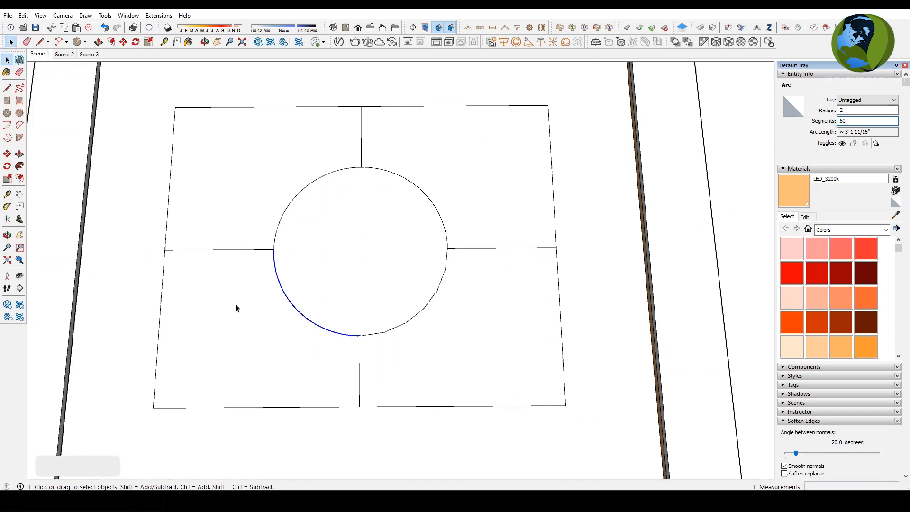
pyautogui.click(410, 323)
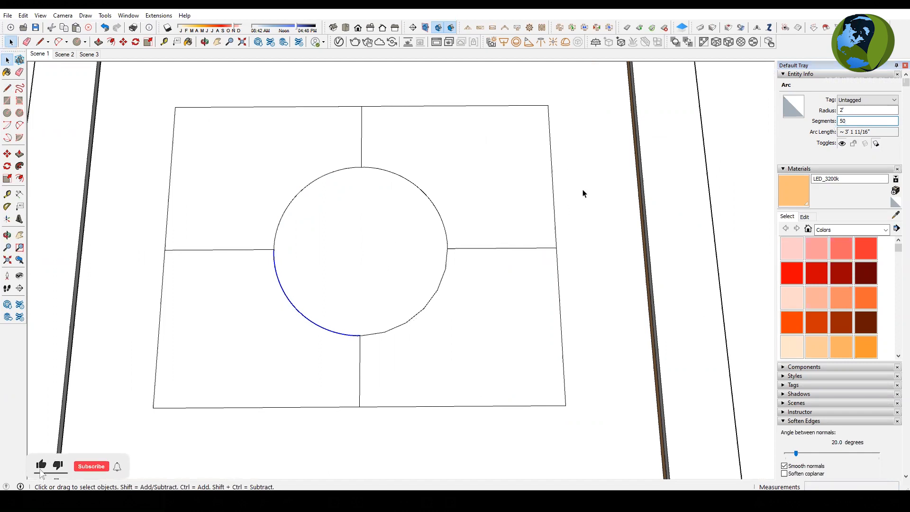
pyautogui.doubleClick(849, 122)
pyautogui.write('50')
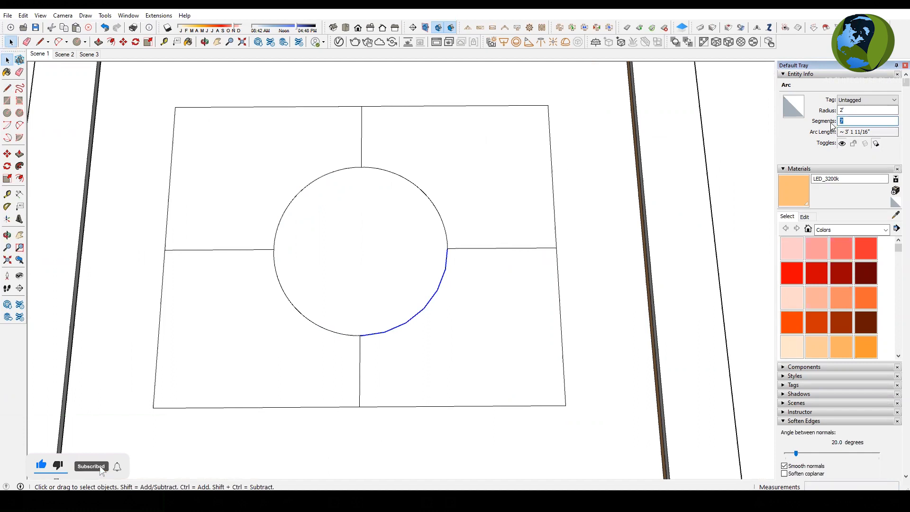
pyautogui.press('Return')
pyautogui.click(396, 248)
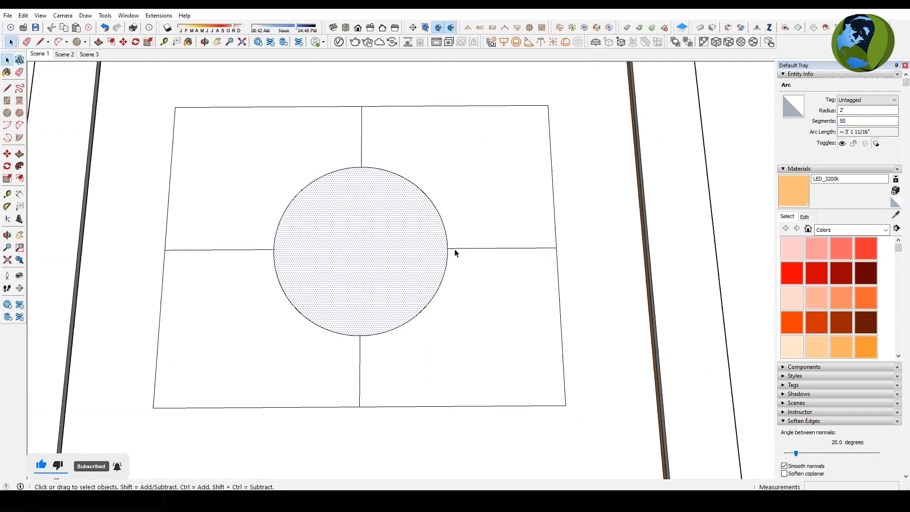
# Step: Draw lines about 2' 6" and 1' 7" long from the circle to the rectangle's edges, alongside its right and lower dividing lines
pyautogui.press('l')
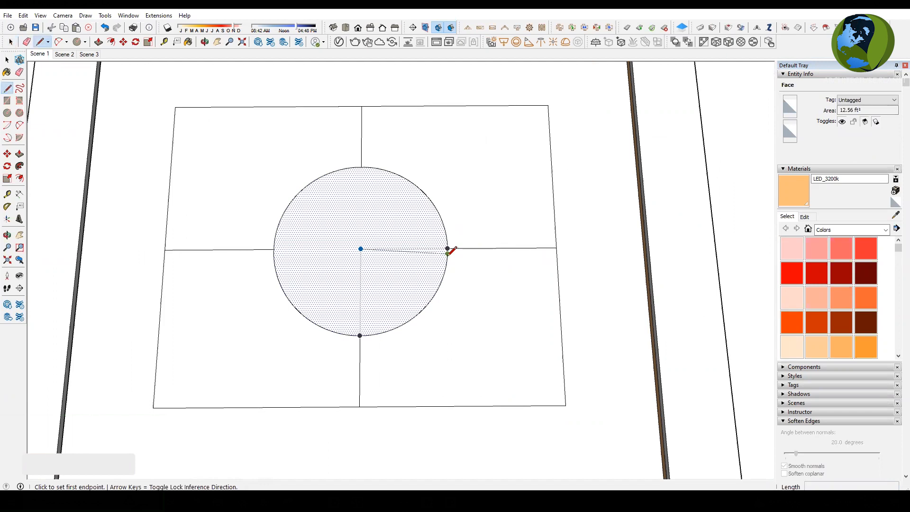
pyautogui.click(447, 252)
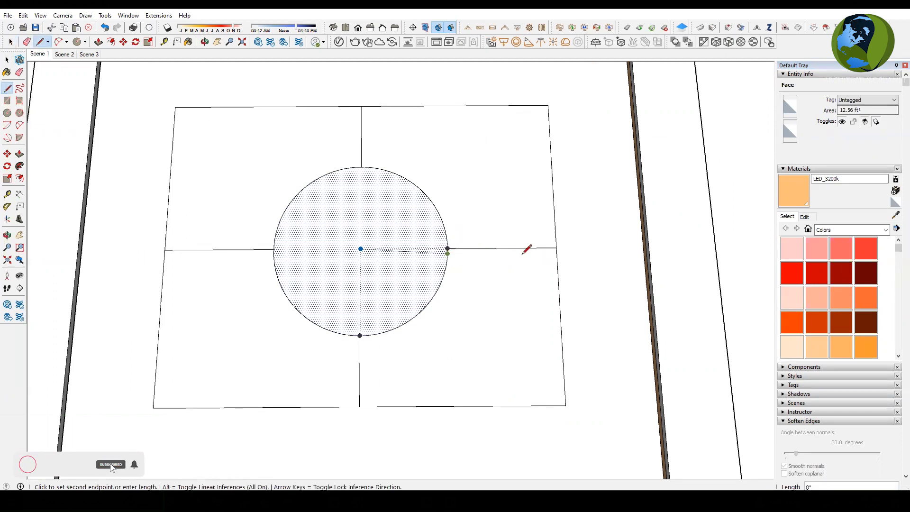
pyautogui.click(557, 253)
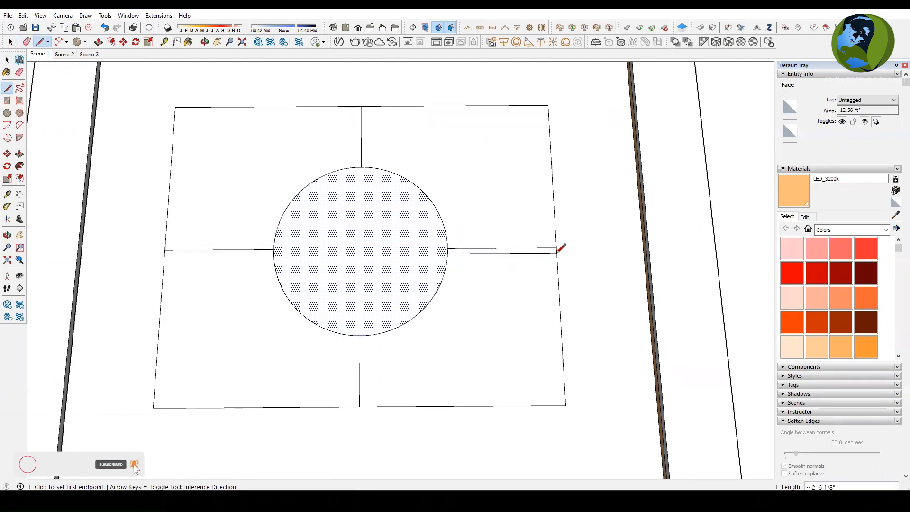
pyautogui.click(354, 336)
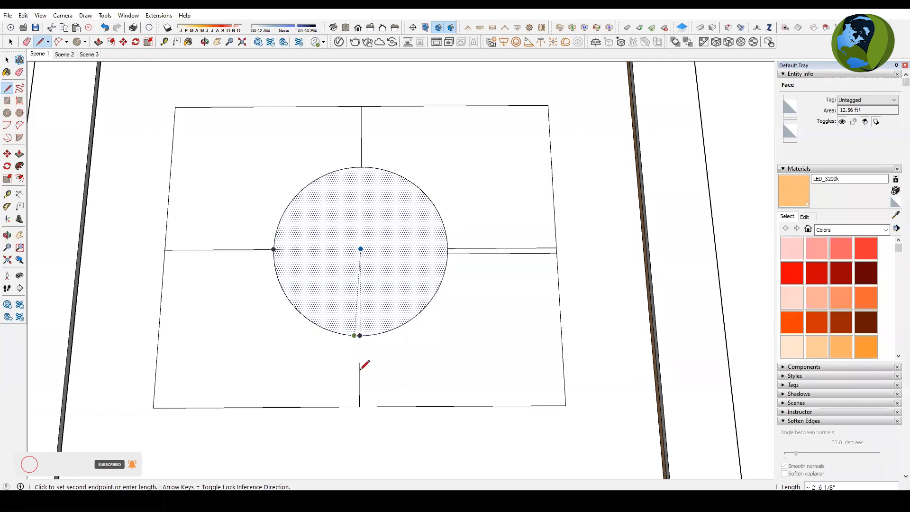
pyautogui.click(353, 407)
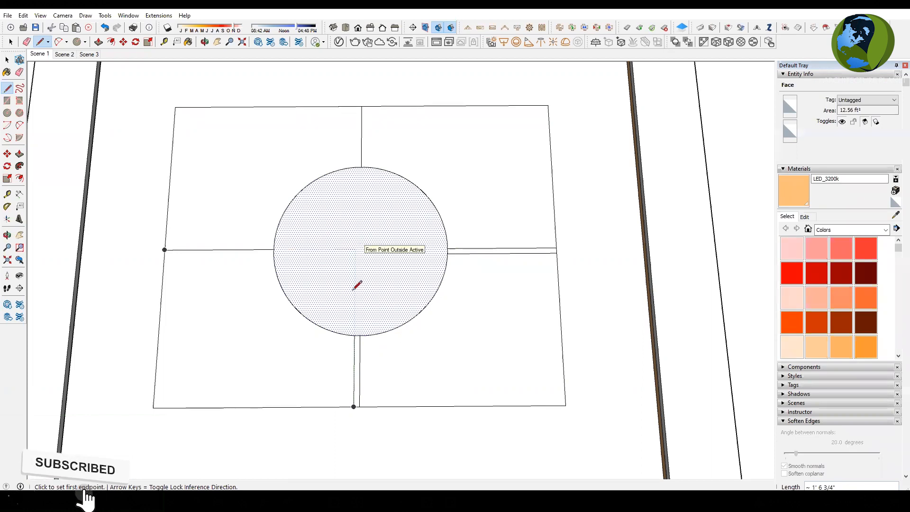
pyautogui.scroll(-6, 311, 332)
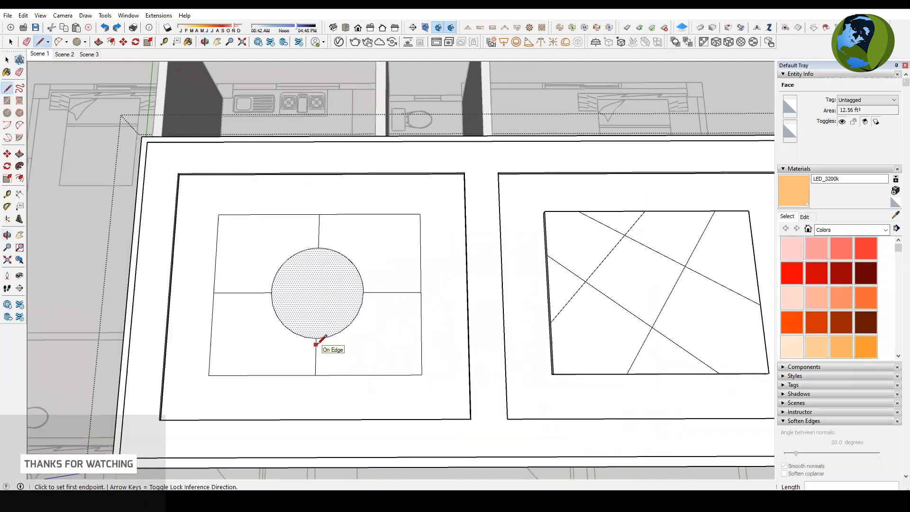
# Step: Undo the circle and its dividing lines, leaving only the plain inner rectangle in the first panel
pyautogui.hotkey('ctrl', 'z')
pyautogui.hotkey('ctrl', 'z')
pyautogui.hotkey('ctrl', 'z')
pyautogui.hotkey('ctrl', 'z')
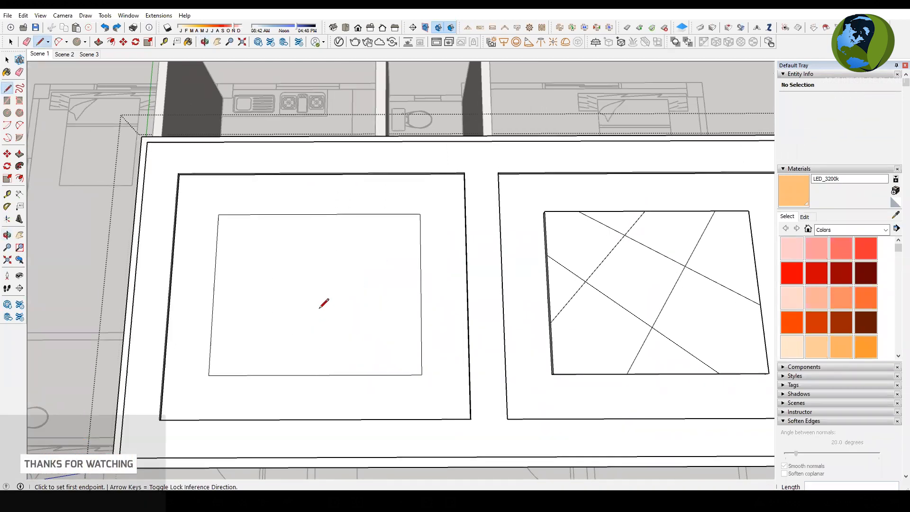
pyautogui.scroll(-3, 167, 244)
pyautogui.press('space')
pyautogui.scroll(4, 616, 213)
pyautogui.moveTo(511, 280); pyautogui.dragTo(520, 341, button='middle')
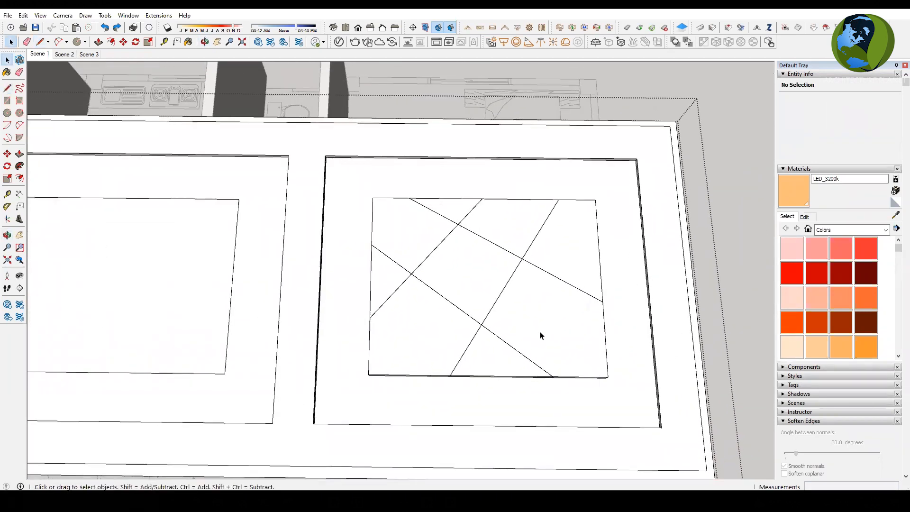
pyautogui.scroll(1, 521, 341)
pyautogui.scroll(-3, 704, 246)
pyautogui.scroll(1, 158, 285)
pyautogui.scroll(2, 209, 272)
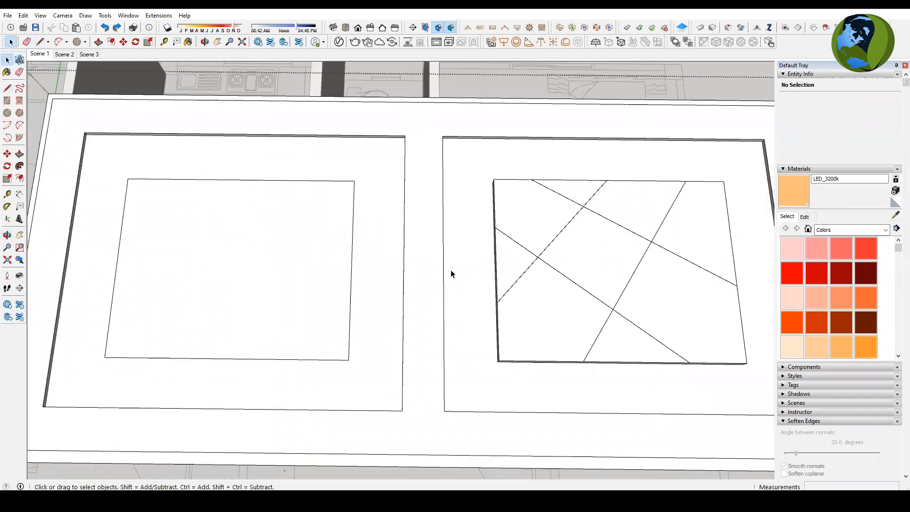
# Step: Offset the first panel's inner rectangle inward by 24 inches
pyautogui.click(209, 272)
pyautogui.scroll(-3, 789, 304)
pyautogui.scroll(-2, 790, 304)
pyautogui.scroll(-2, 241, 267)
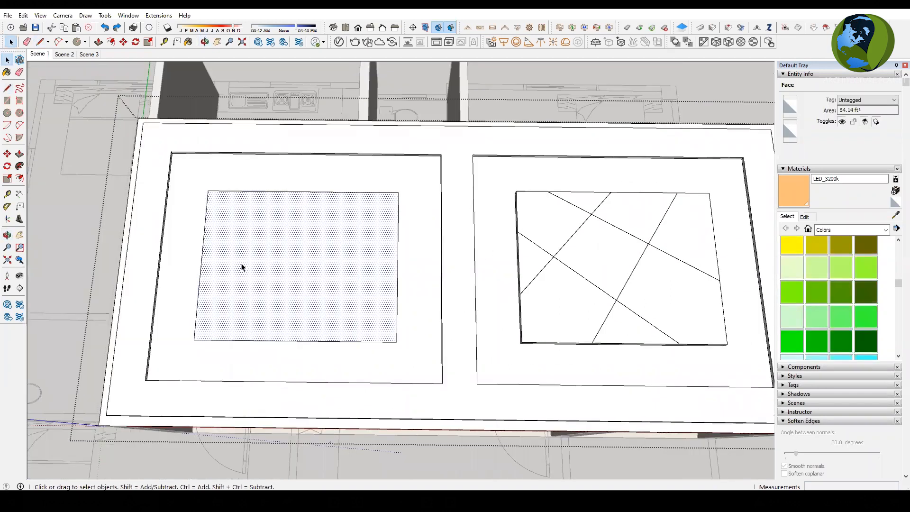
pyautogui.scroll(1, 254, 281)
pyautogui.press('f')
pyautogui.click(305, 183)
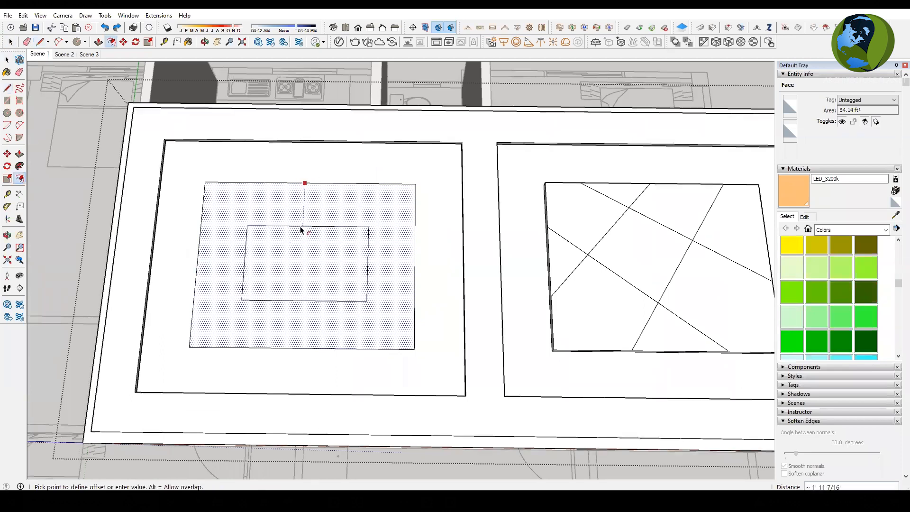
pyautogui.click(301, 229)
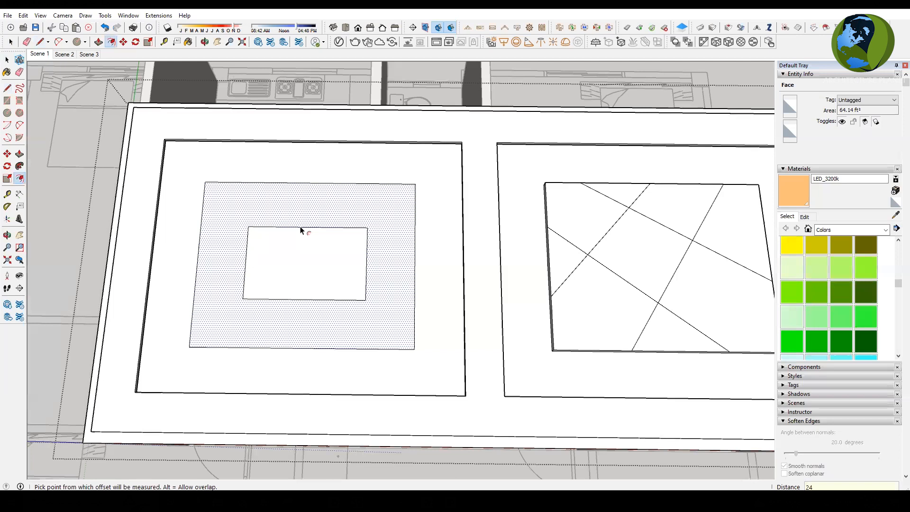
pyautogui.press('space')
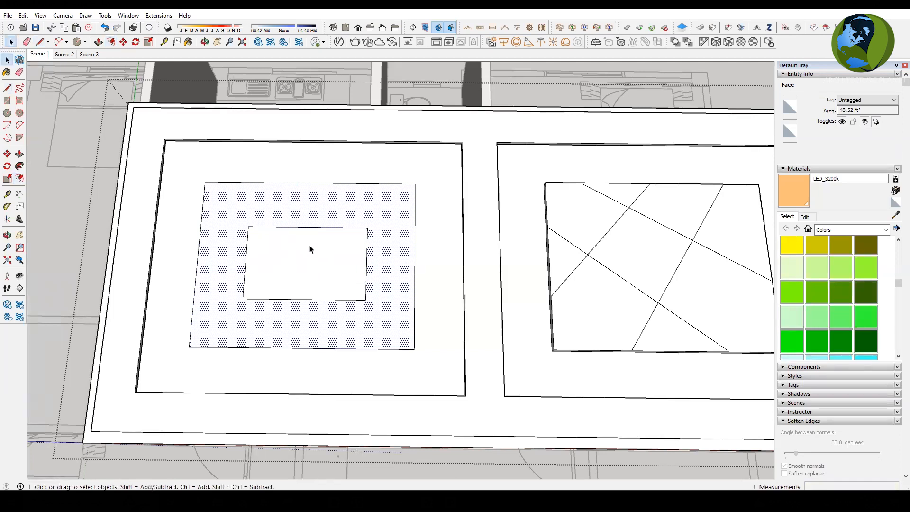
pyautogui.scroll(1, 291, 244)
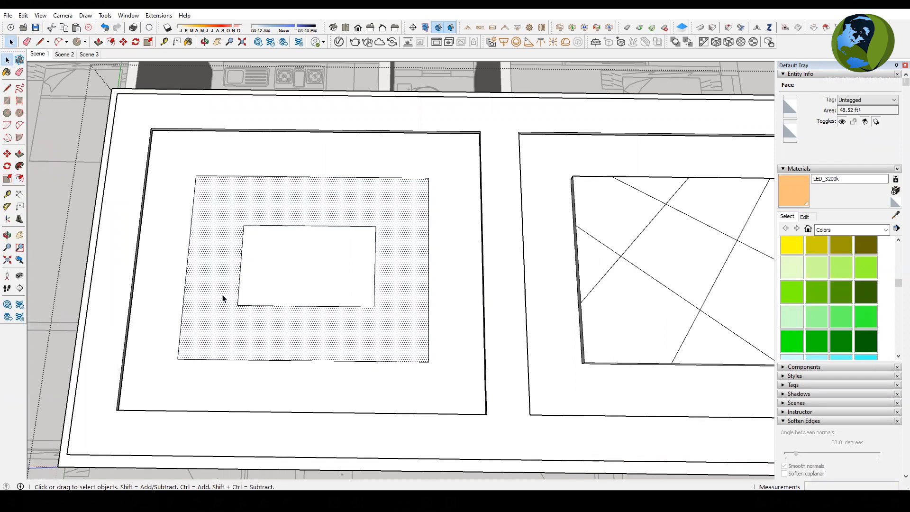
pyautogui.scroll(-1, 223, 297)
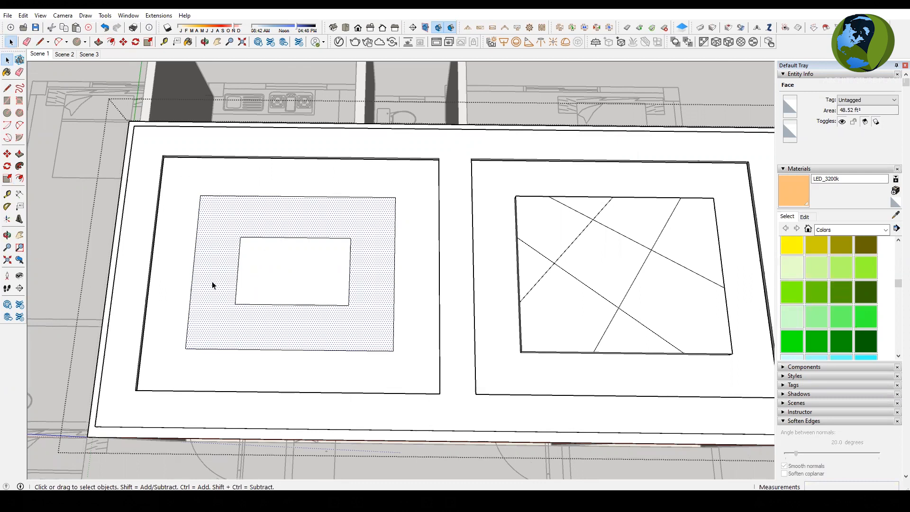
# Step: Copy all edges of the two steep diagonal lines in the second panel 2 inches sideways along the rectangle's upper edge
pyautogui.moveTo(75, 288); pyautogui.dragTo(689, 355, button='middle')
pyautogui.scroll(4, 593, 229)
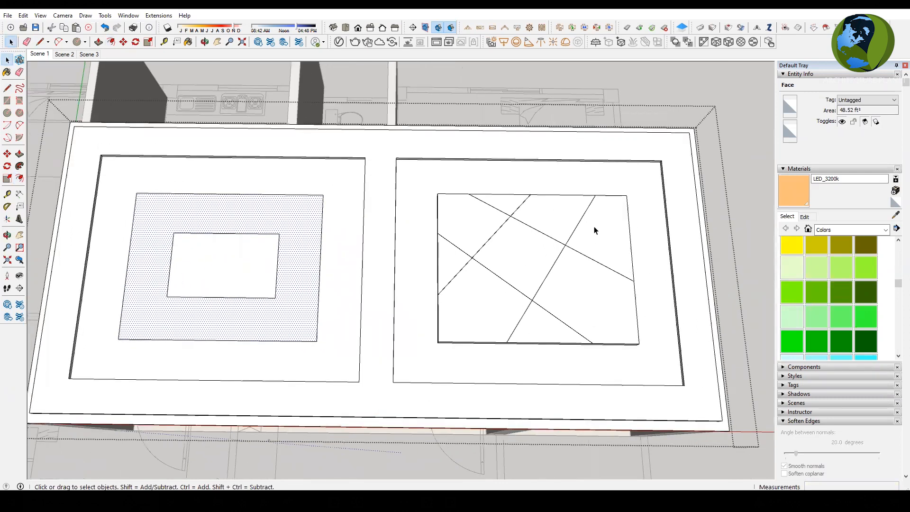
pyautogui.moveTo(519, 260); pyautogui.dragTo(550, 260, button='middle')
pyautogui.scroll(2, 548, 256)
pyautogui.click(542, 248)
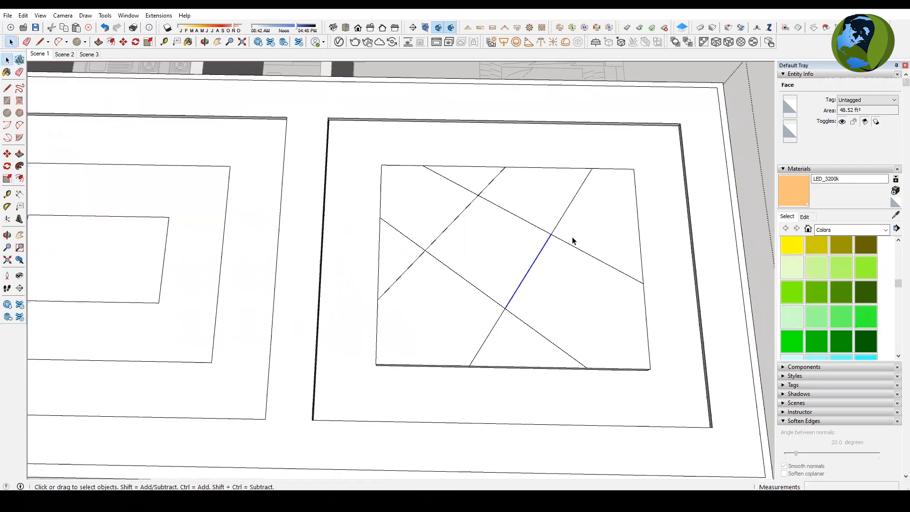
pyautogui.keyDown('shift'); pyautogui.click(500, 320); pyautogui.keyUp('shift')
pyautogui.keyDown('shift'); pyautogui.click(476, 199); pyautogui.keyUp('shift')
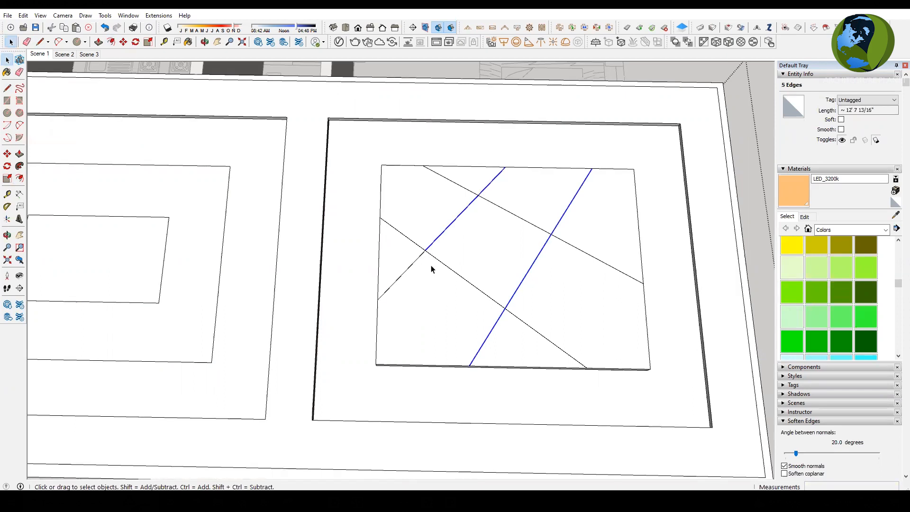
pyautogui.press('m')
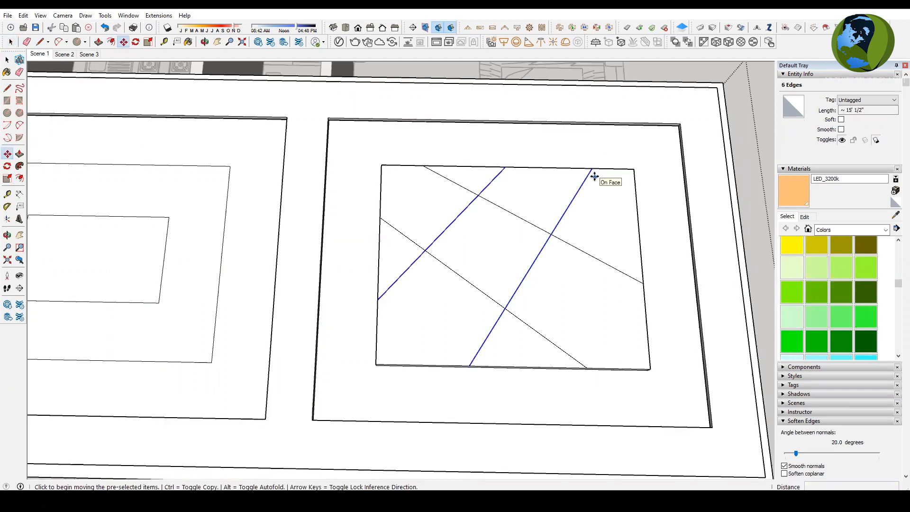
pyautogui.scroll(2, 598, 172)
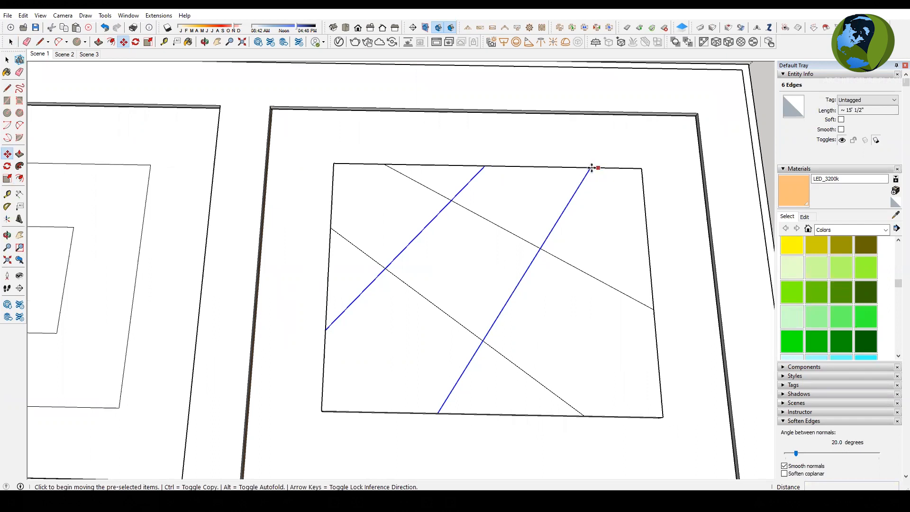
pyautogui.click(592, 168)
pyautogui.press('ctrl')
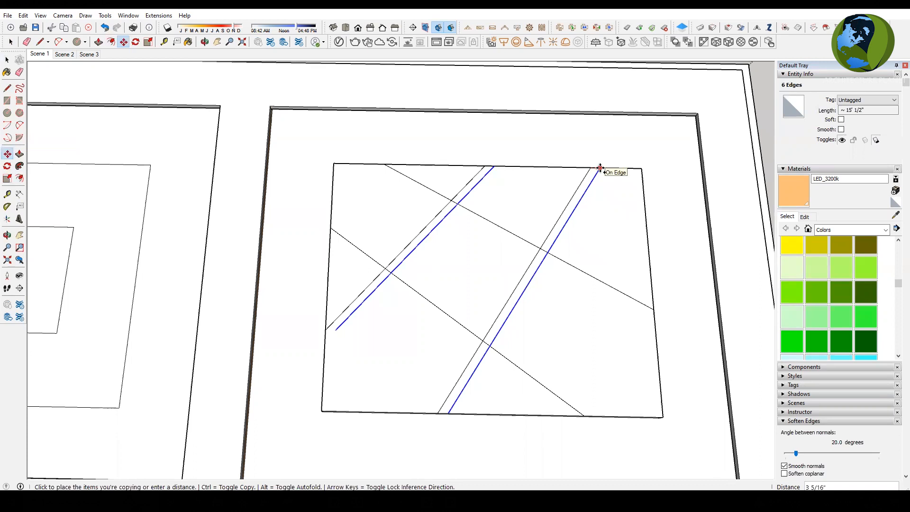
pyautogui.click(600, 168)
pyautogui.write('2')
pyautogui.press('Return')
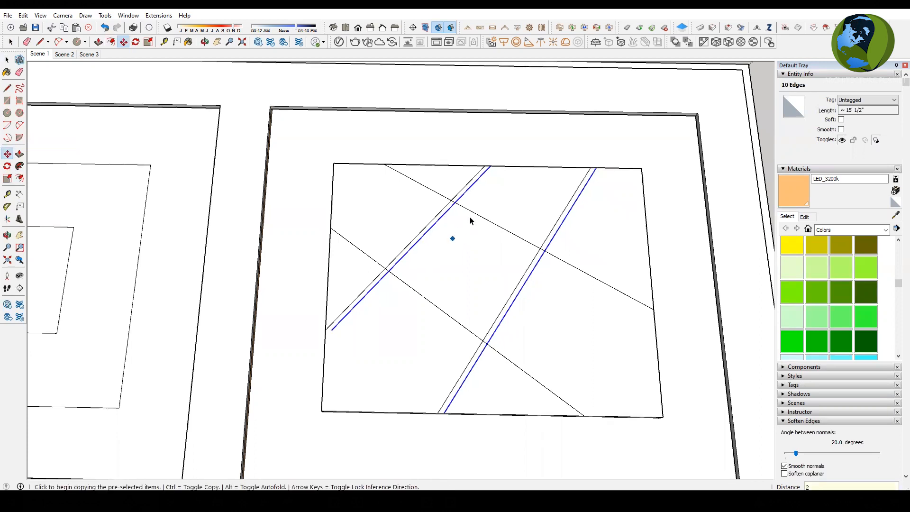
pyautogui.press('space')
# Step: Copy all edges of the other two diagonal lines in the second panel 2 inches toward its lower edge along the green axis
pyautogui.scroll(2, 471, 221)
pyautogui.keyDown('ctrl'); pyautogui.click(393, 303); pyautogui.keyUp('ctrl')
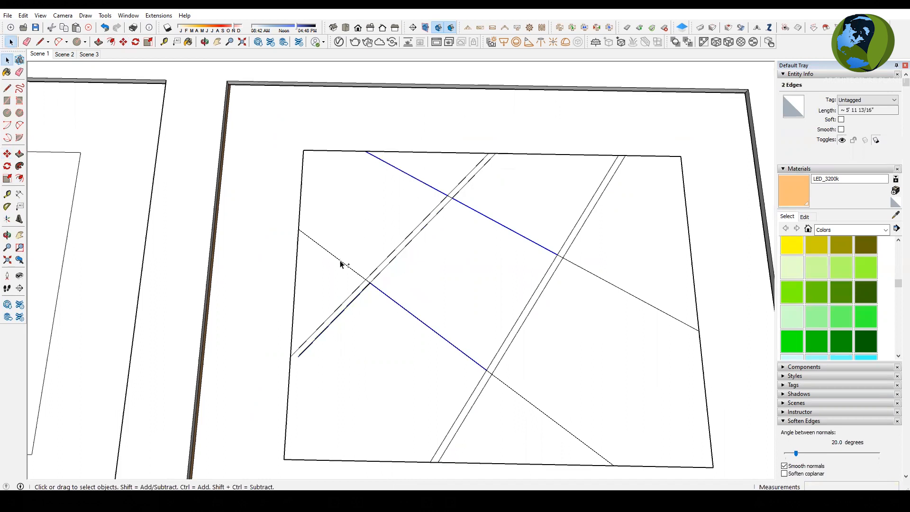
pyautogui.keyDown('shift'); pyautogui.click(571, 262); pyautogui.keyUp('shift')
pyautogui.keyDown('shift'); pyautogui.click(553, 420); pyautogui.keyUp('shift')
pyautogui.press('m')
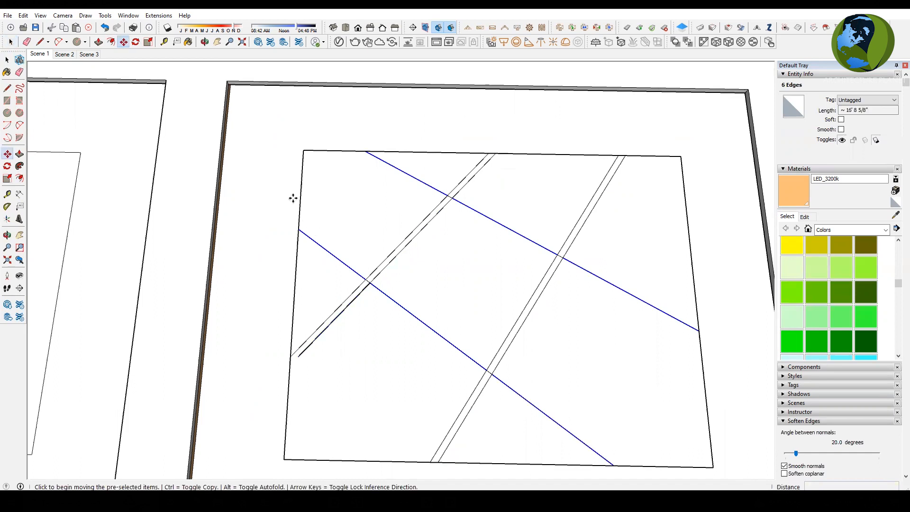
pyautogui.click(304, 150)
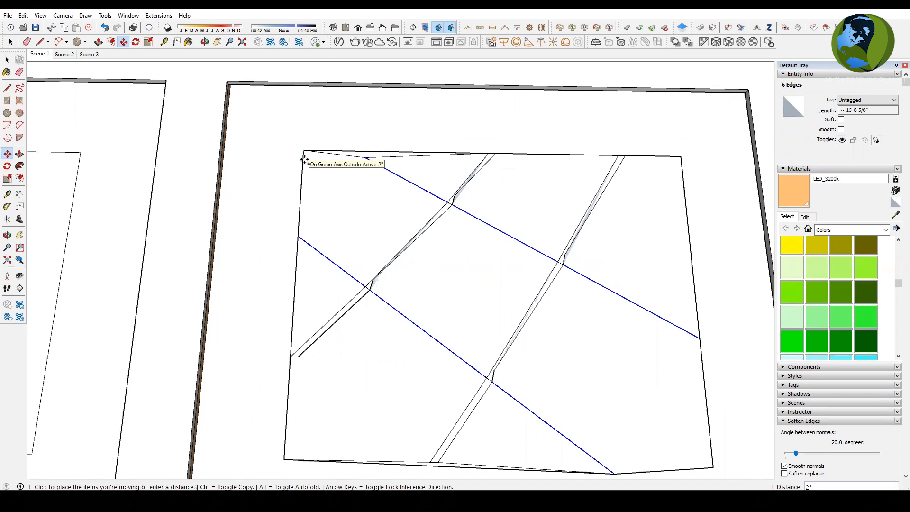
pyautogui.press('ctrl')
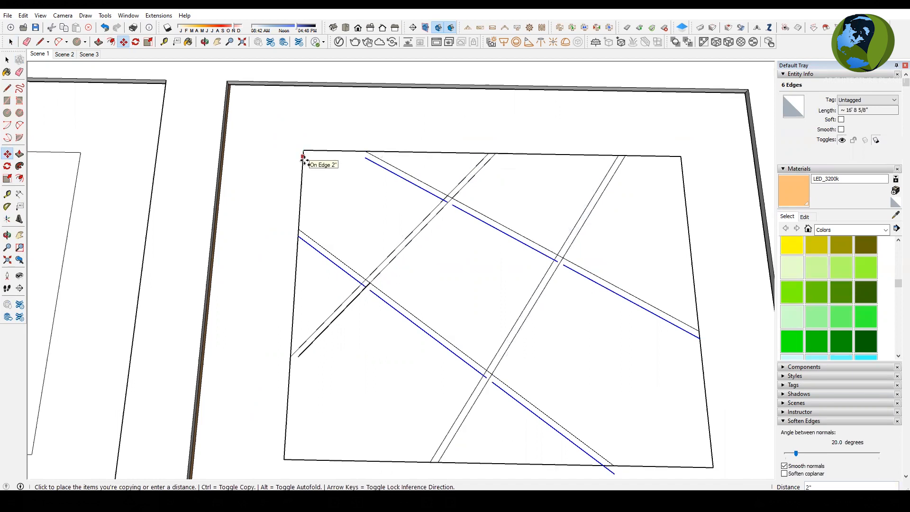
pyautogui.click(305, 161)
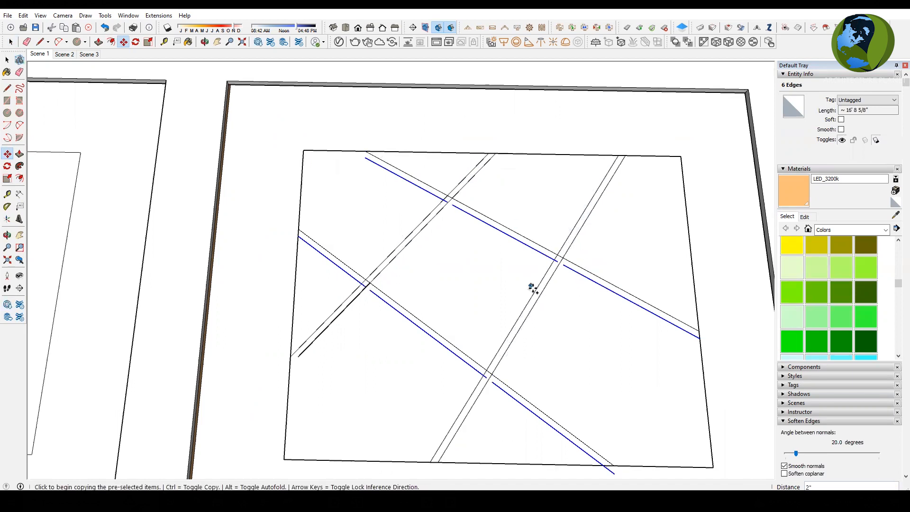
# Step: Close the gap in the lower strip line at the upper-left crossing in the second panel and erase the edges inside that crossing
pyautogui.press('l')
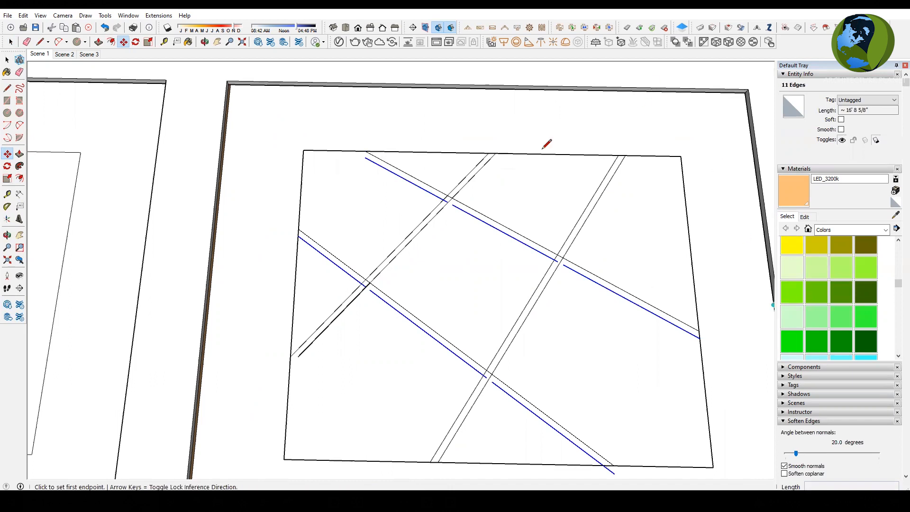
pyautogui.scroll(10, 448, 204)
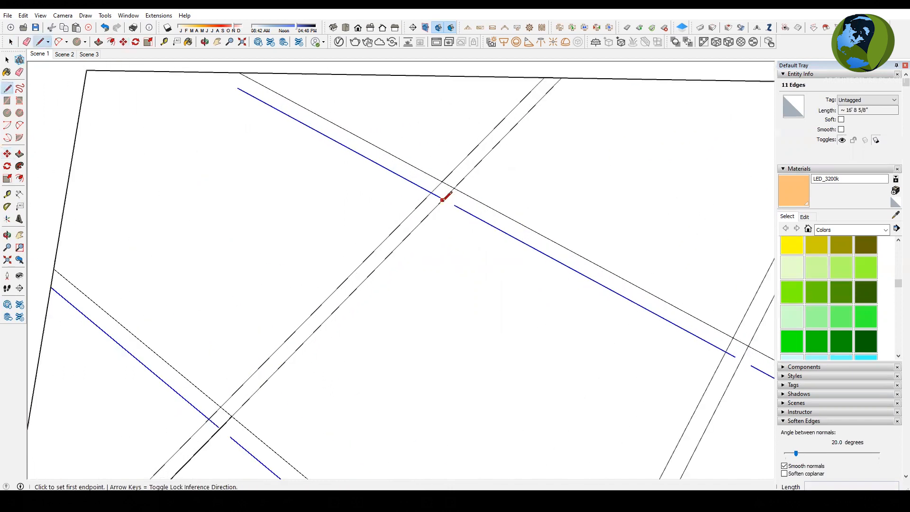
pyautogui.click(471, 213)
pyautogui.click(441, 196)
pyautogui.scroll(1, 441, 196)
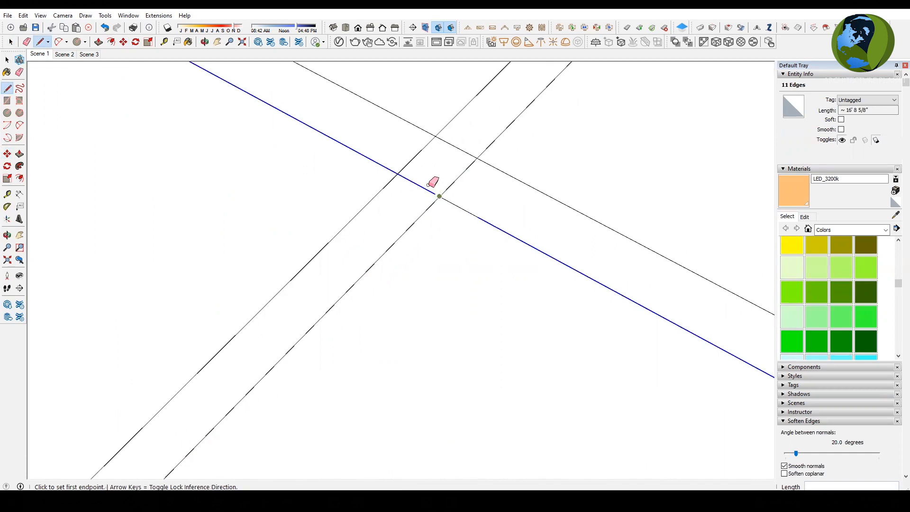
pyautogui.press('e')
pyautogui.moveTo(413, 194)
pyautogui.mouseDown()
pyautogui.moveTo(460, 142)
pyautogui.moveTo(428, 148)
pyautogui.moveTo(465, 185)
pyautogui.mouseUp()
pyautogui.scroll(-8, 508, 197)
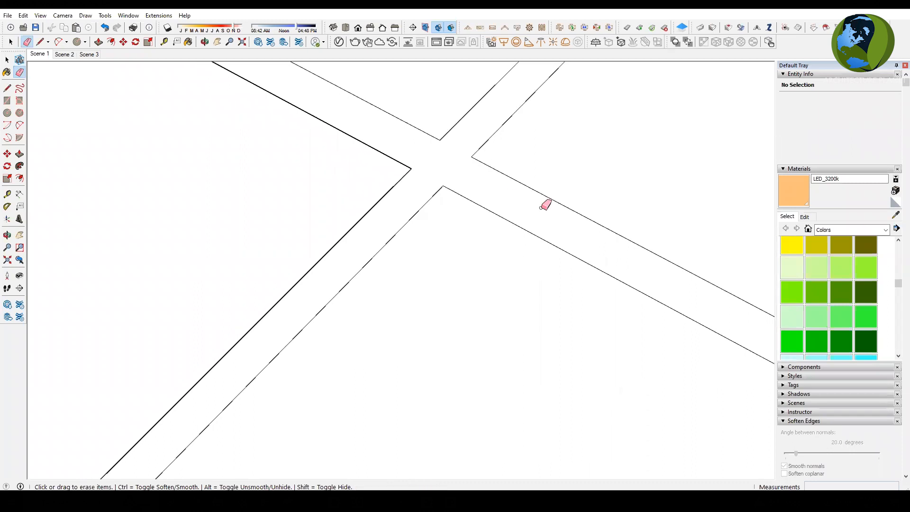
# Step: Extend the two short strip lines with the Line tool to meet the inner rectangle's upper and left edges
pyautogui.scroll(2, 352, 107)
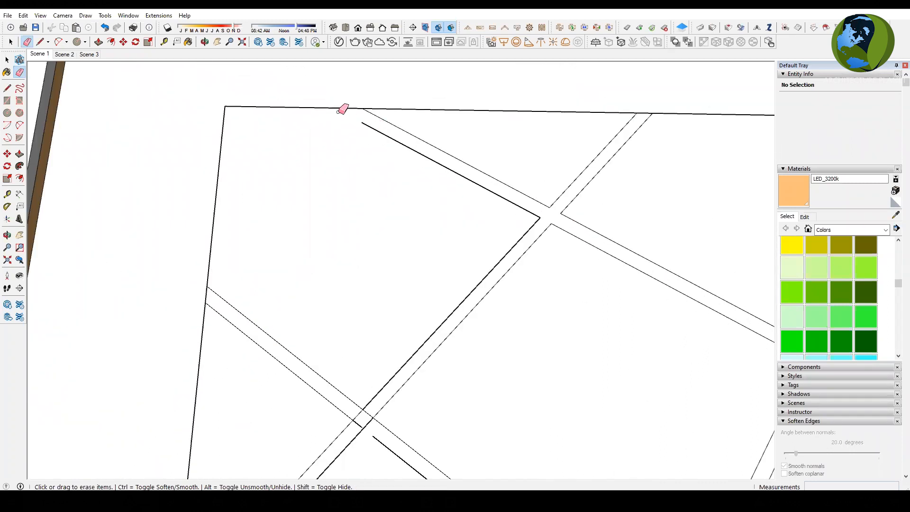
pyautogui.press('l')
pyautogui.scroll(3, 354, 105)
pyautogui.click(379, 130)
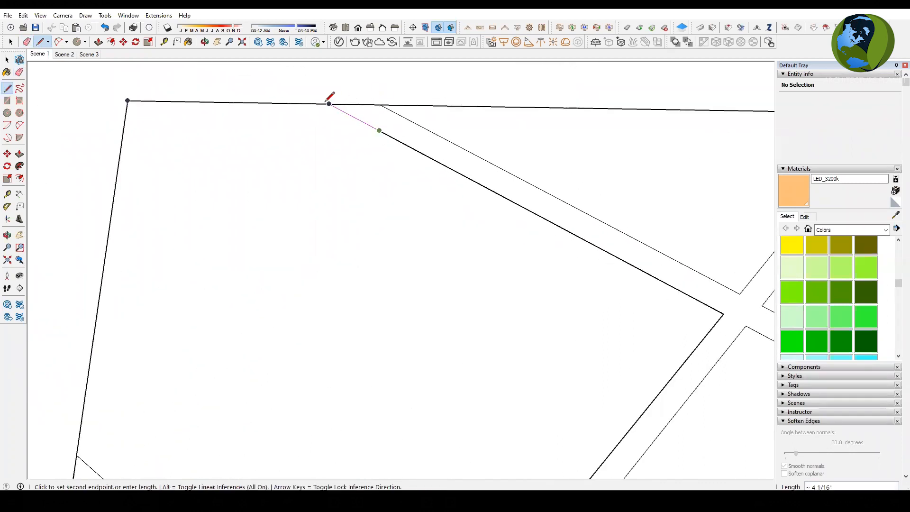
pyautogui.click(329, 103)
pyautogui.scroll(-4, 336, 99)
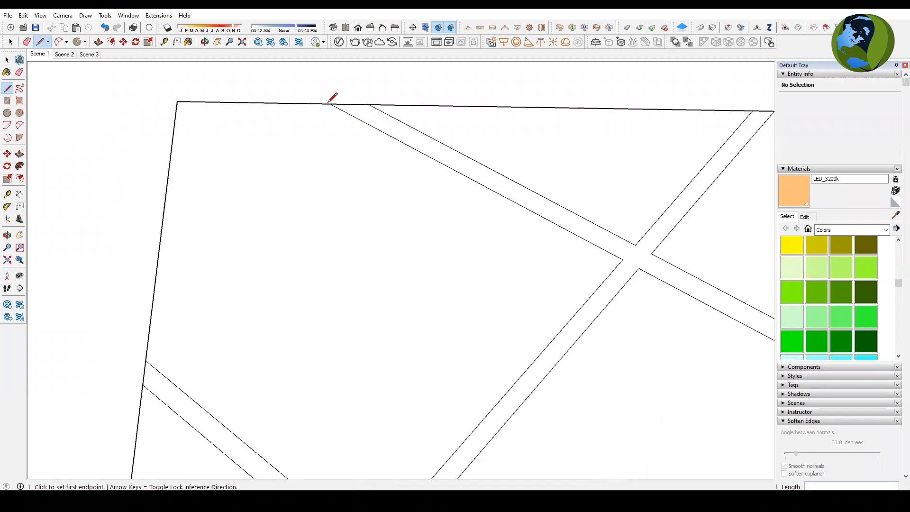
pyautogui.scroll(-2, 351, 93)
pyautogui.scroll(3, 282, 310)
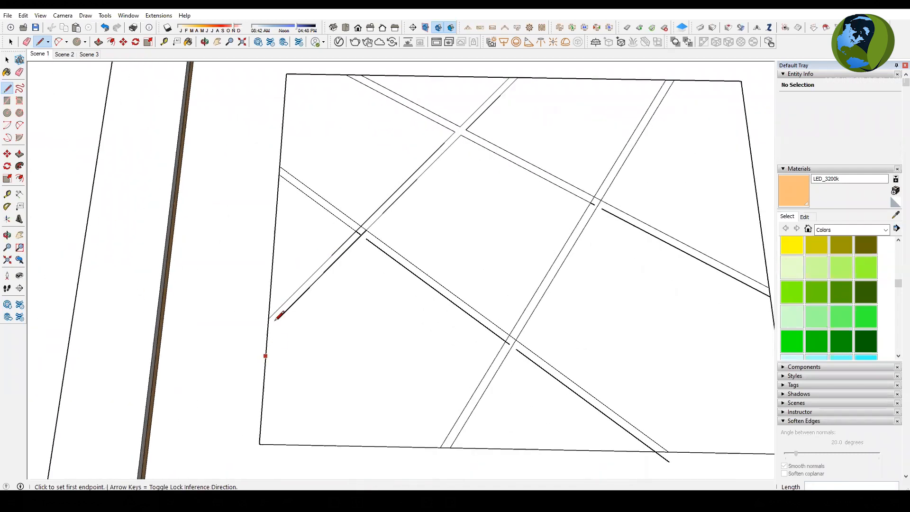
pyautogui.click(281, 315)
pyautogui.click(265, 331)
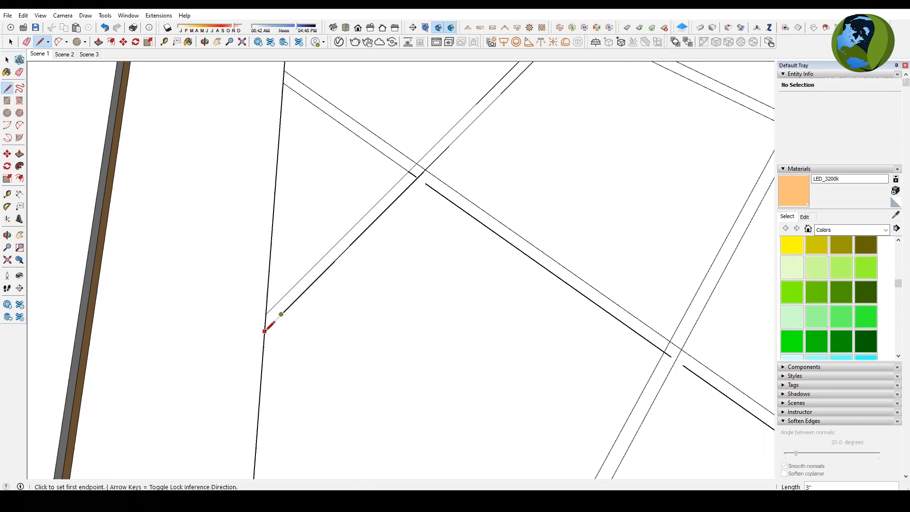
# Step: Close the line gap at the lower-left strip crossing and erase the edges inside the crossing
pyautogui.scroll(-2, 267, 329)
pyautogui.scroll(3, 372, 226)
pyautogui.click(370, 246)
pyautogui.scroll(1, 346, 222)
pyautogui.click(354, 237)
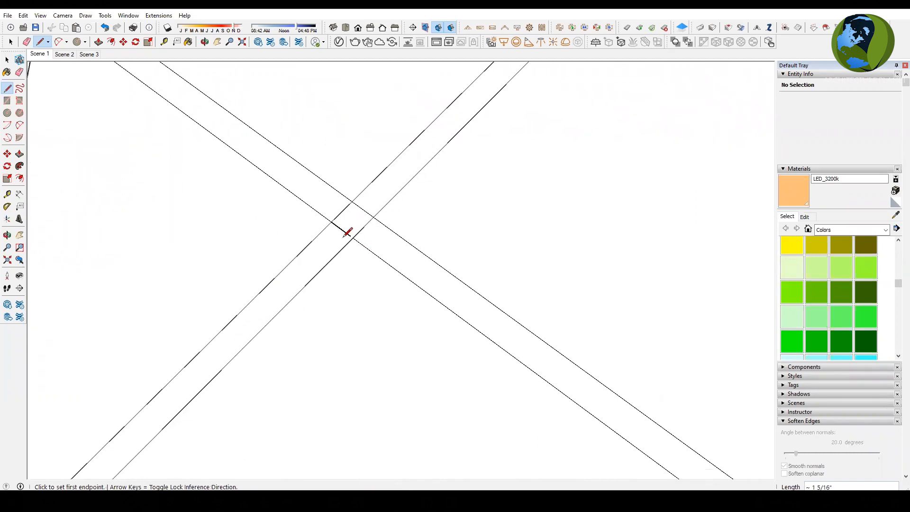
pyautogui.scroll(1, 353, 235)
pyautogui.press('e')
pyautogui.click(372, 200)
pyautogui.scroll(-3, 280, 173)
pyautogui.scroll(-2, 284, 137)
pyautogui.scroll(-2, 496, 300)
# Step: Erase the edges inside the strip crossing nearest the rectangle's lower edge and bridge the gap in its strip line
pyautogui.scroll(5, 490, 307)
pyautogui.moveTo(487, 313)
pyautogui.mouseDown()
pyautogui.moveTo(493, 291)
pyautogui.moveTo(505, 307)
pyautogui.mouseUp()
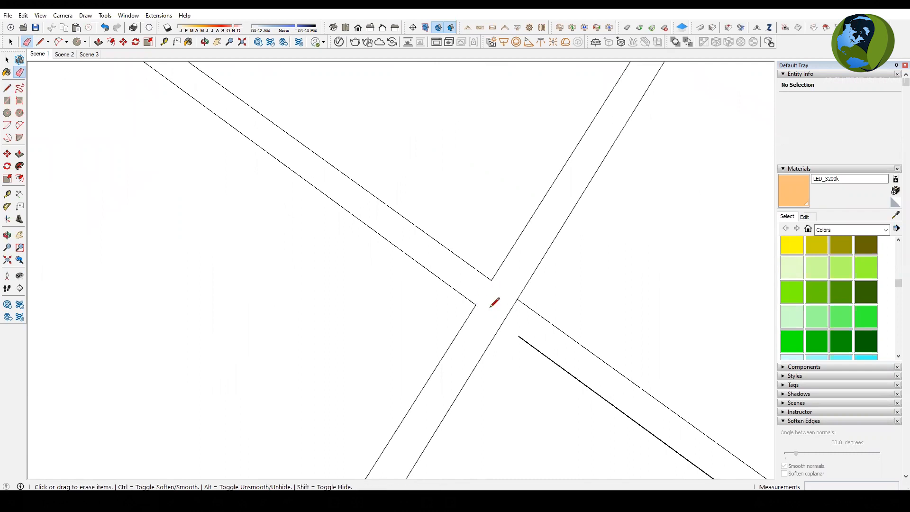
pyautogui.press('l')
pyautogui.click(518, 336)
pyautogui.click(502, 325)
pyautogui.press('e')
pyautogui.click(513, 304)
pyautogui.scroll(-8, 399, 152)
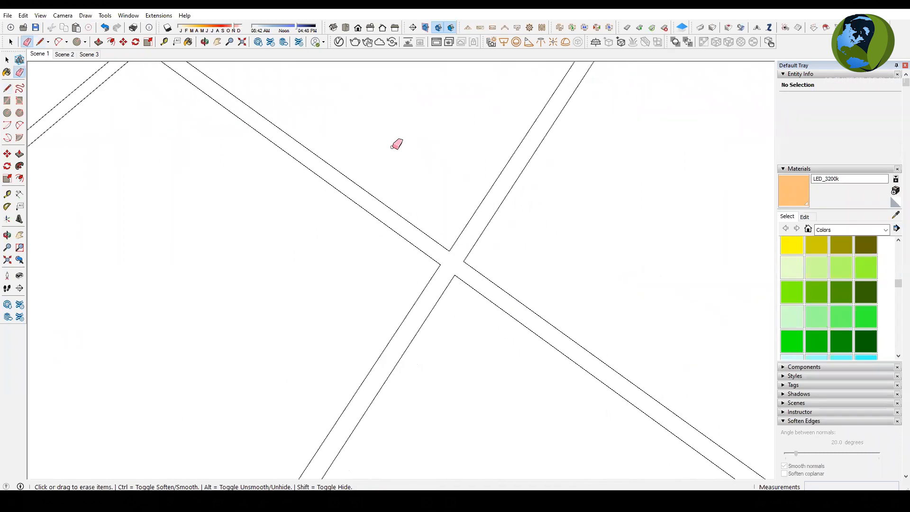
# Step: Erase the strip line's overhang beyond the rectangle's lower edge
pyautogui.scroll(6, 613, 306)
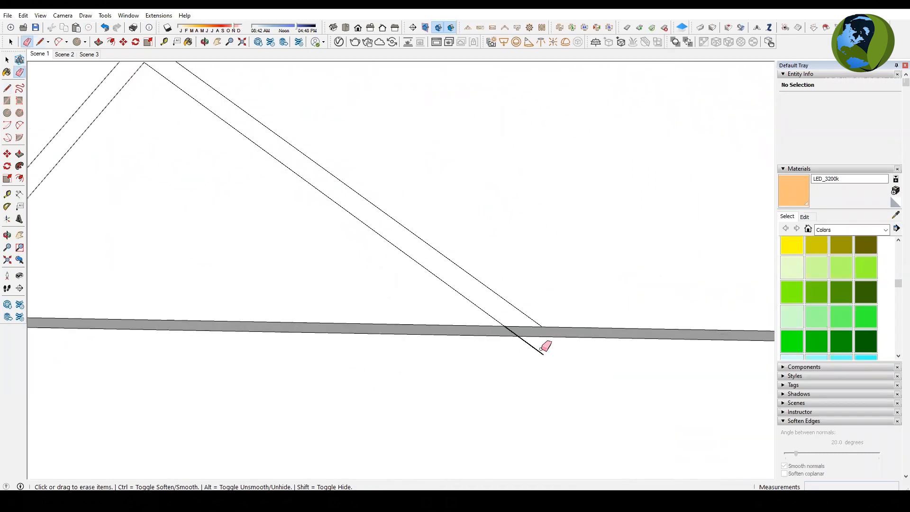
pyautogui.scroll(1, 503, 360)
pyautogui.scroll(-5, 527, 403)
# Step: Bridge the line gap at the upper-right strip crossing and erase the edges inside it, joining all strips into one face
pyautogui.scroll(2, 613, 134)
pyautogui.scroll(5, 421, 130)
pyautogui.scroll(3, 408, 145)
pyautogui.press('l')
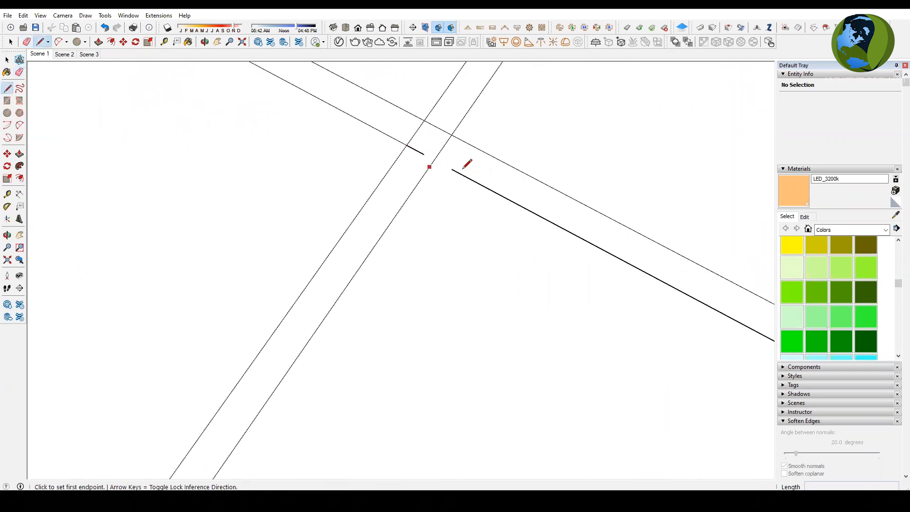
pyautogui.click(452, 169)
pyautogui.click(434, 160)
pyautogui.scroll(3, 411, 150)
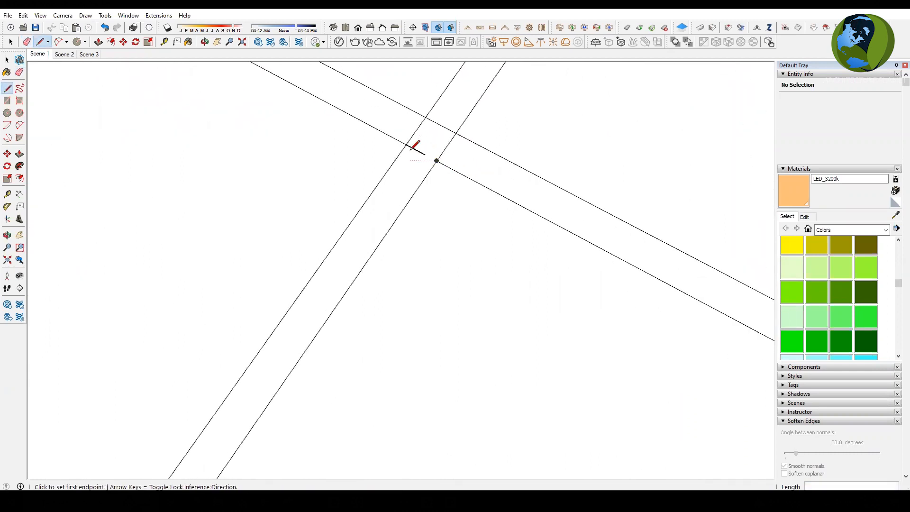
pyautogui.press('e')
pyautogui.click(411, 149)
pyautogui.click(415, 129)
pyautogui.click(450, 123)
pyautogui.click(457, 142)
pyautogui.scroll(-2, 501, 181)
pyautogui.scroll(-8, 507, 260)
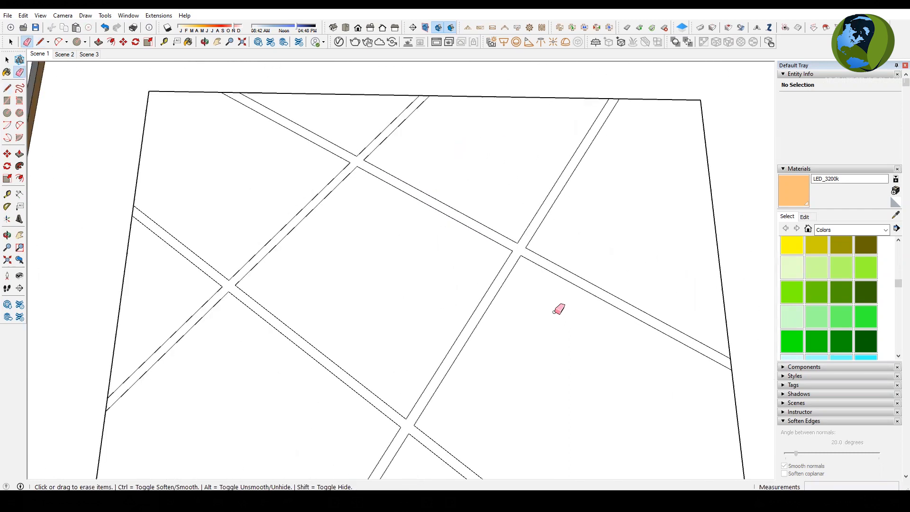
# Step: Try painting the crossing strips with the LED_3200k material while they are flush with the raised rectangle
pyautogui.scroll(-3, 489, 153)
pyautogui.scroll(2, 527, 285)
pyautogui.moveTo(506, 244); pyautogui.dragTo(479, 189, button='middle')
pyautogui.click(803, 190)
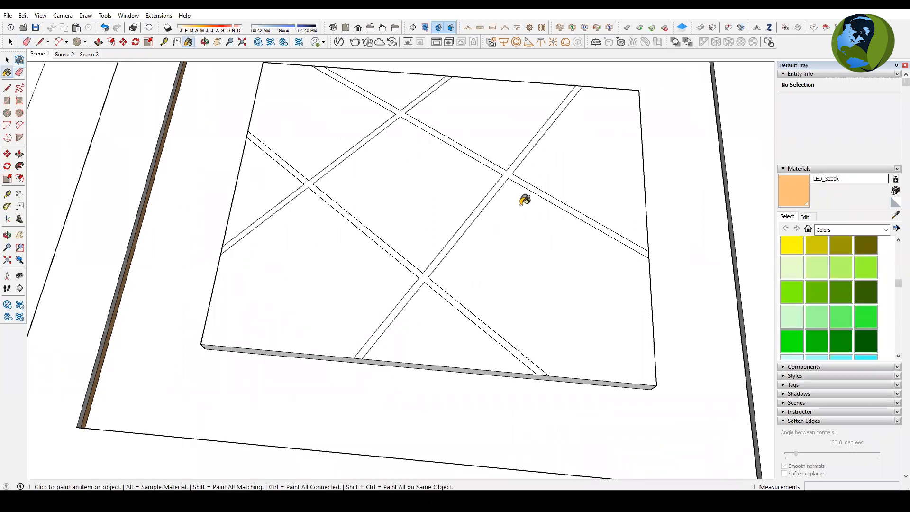
pyautogui.scroll(-1, 472, 273)
pyautogui.scroll(5, 499, 187)
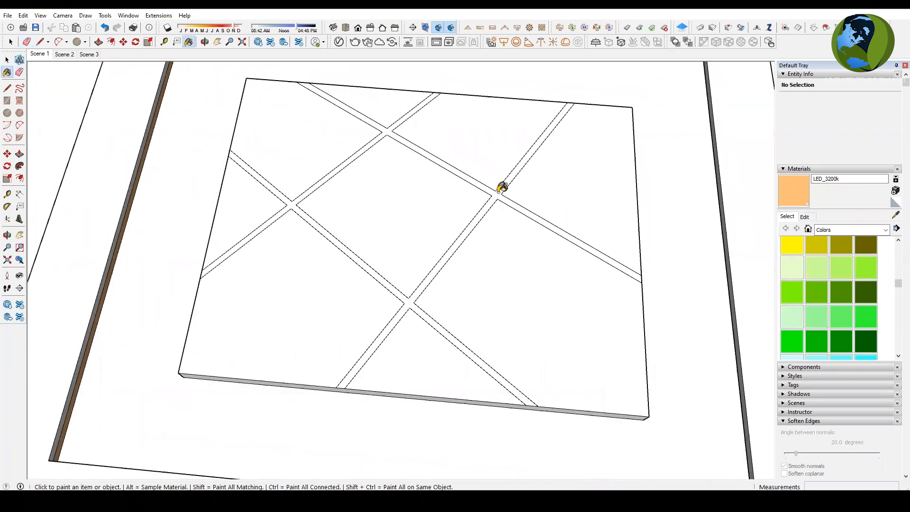
pyautogui.click(500, 187)
pyautogui.scroll(-2, 457, 276)
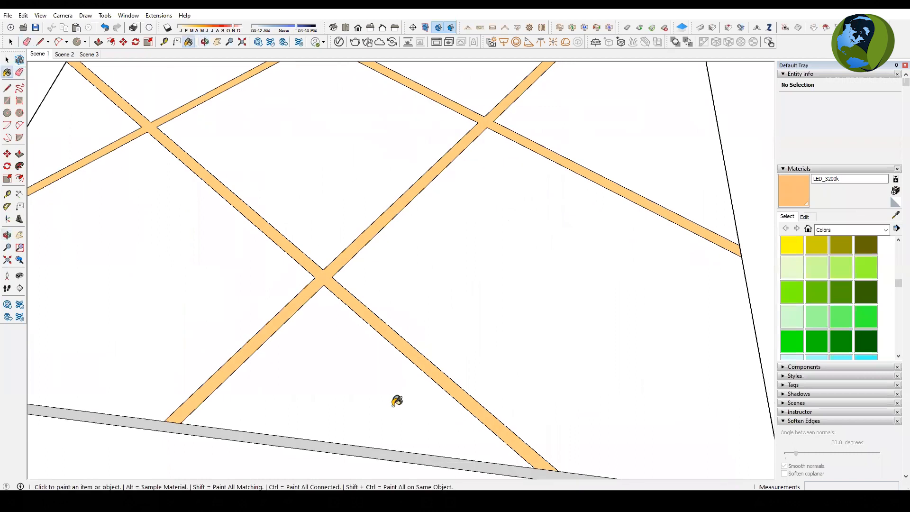
pyautogui.scroll(-3, 462, 346)
pyautogui.moveTo(461, 345)
pyautogui.mouseDown(button='middle')
pyautogui.moveTo(429, 308)
pyautogui.moveTo(432, 240)
pyautogui.moveTo(403, 247)
pyautogui.mouseUp(button='middle')
pyautogui.hotkey('ctrl', 'z')
# Step: Push the crossing strip face 0.75 inch into the raised rectangle
pyautogui.scroll(3, 428, 252)
pyautogui.scroll(2, 402, 246)
pyautogui.press('p')
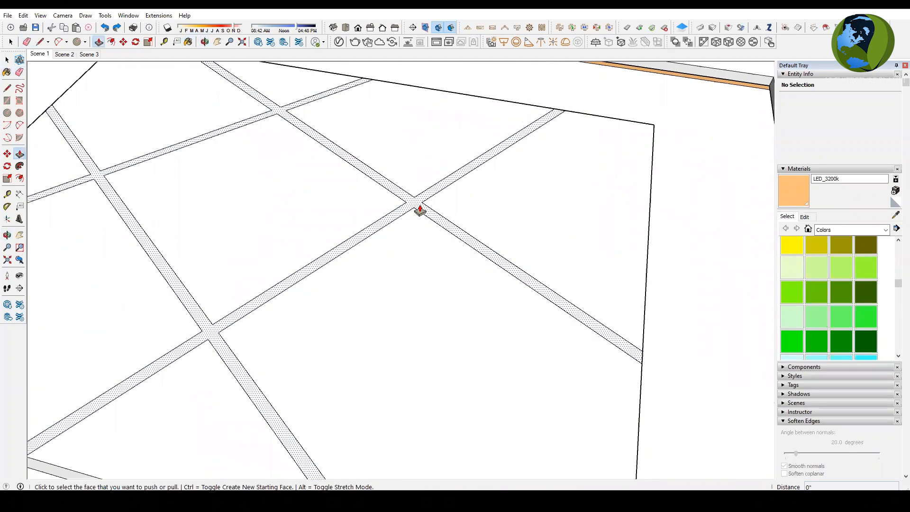
pyautogui.click(418, 210)
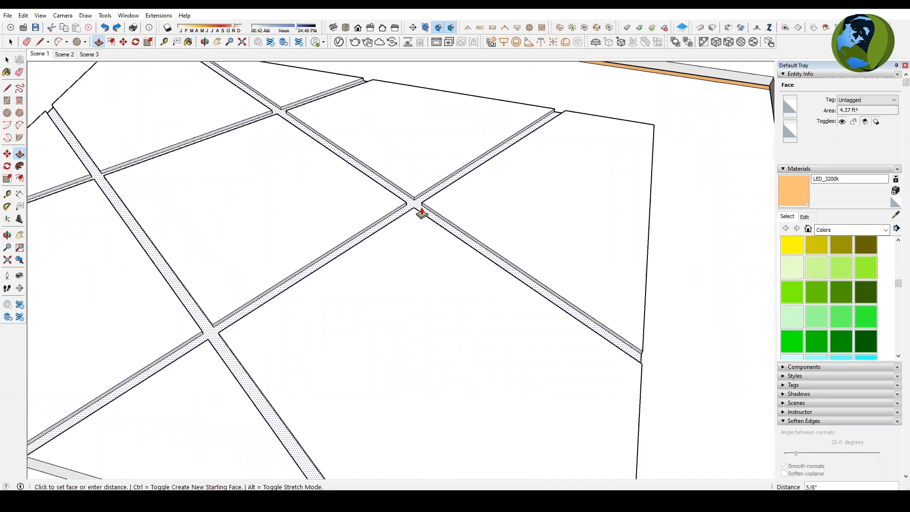
pyautogui.write('.75')
pyautogui.press('Return')
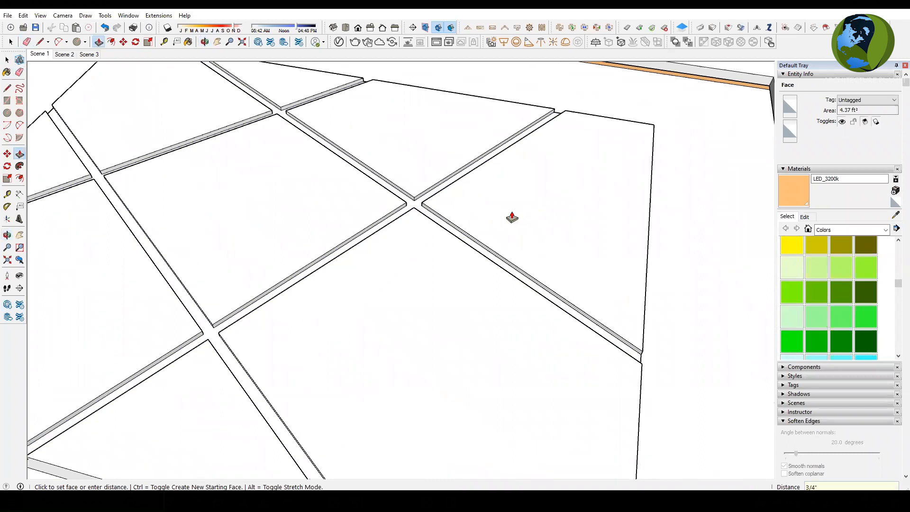
# Step: Paint the recessed strip face with the LED_3200k material
pyautogui.press('b')
pyautogui.scroll(1, 481, 204)
pyautogui.scroll(1, 481, 204)
pyautogui.click(386, 199)
pyautogui.scroll(-4, 533, 204)
pyautogui.scroll(-3, 435, 220)
pyautogui.moveTo(561, 309)
pyautogui.mouseDown(button='middle')
pyautogui.moveTo(382, 230)
pyautogui.moveTo(507, 230)
pyautogui.moveTo(531, 216)
pyautogui.mouseUp(button='middle')
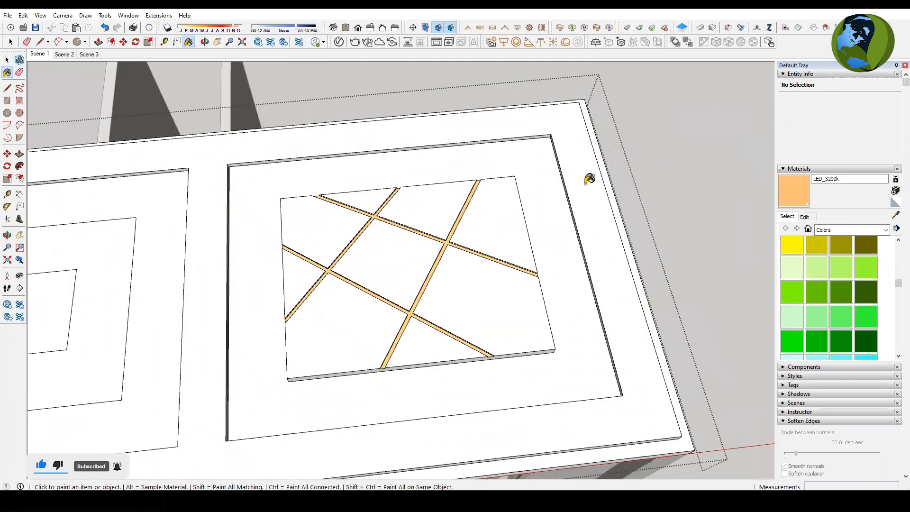
# Step: Try pushing the recessed strip face a further 3 1/4 inches down to the surrounding panel surface
pyautogui.scroll(-3, 590, 203)
pyautogui.press('space')
pyautogui.scroll(1, 394, 299)
pyautogui.scroll(6, 414, 287)
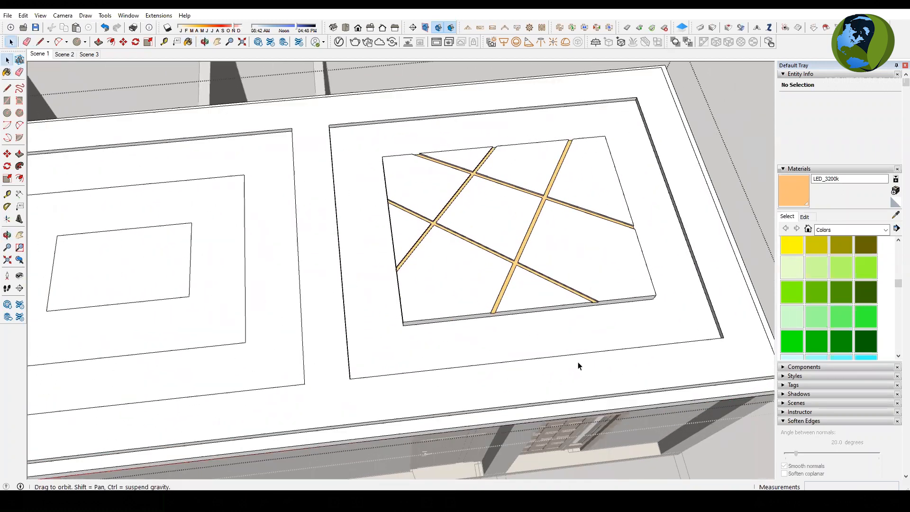
pyautogui.scroll(1, 481, 299)
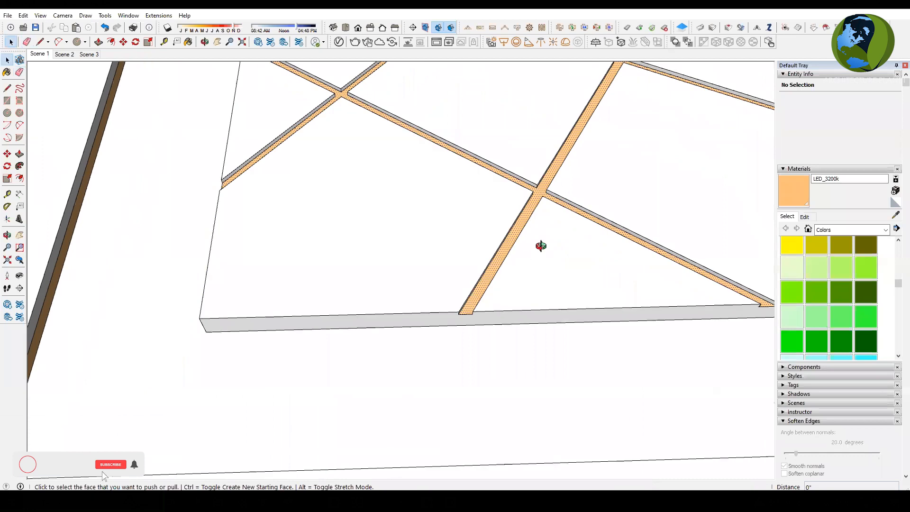
pyautogui.moveTo(541, 246); pyautogui.dragTo(518, 258, button='middle')
pyautogui.keyDown('shift'); pyautogui.moveTo(554, 134); pyautogui.dragTo(506, 224, button='middle'); pyautogui.keyUp('shift')
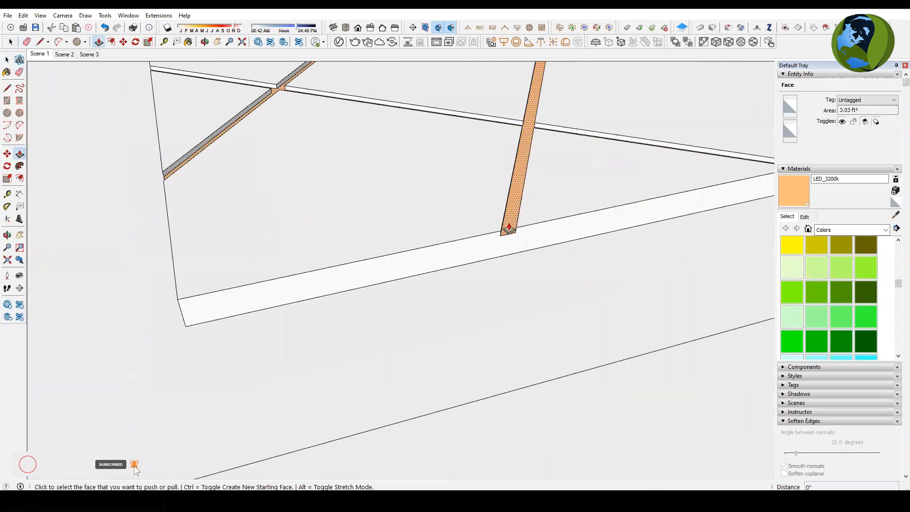
pyautogui.click(508, 228)
pyautogui.click(510, 266)
pyautogui.scroll(-2, 477, 358)
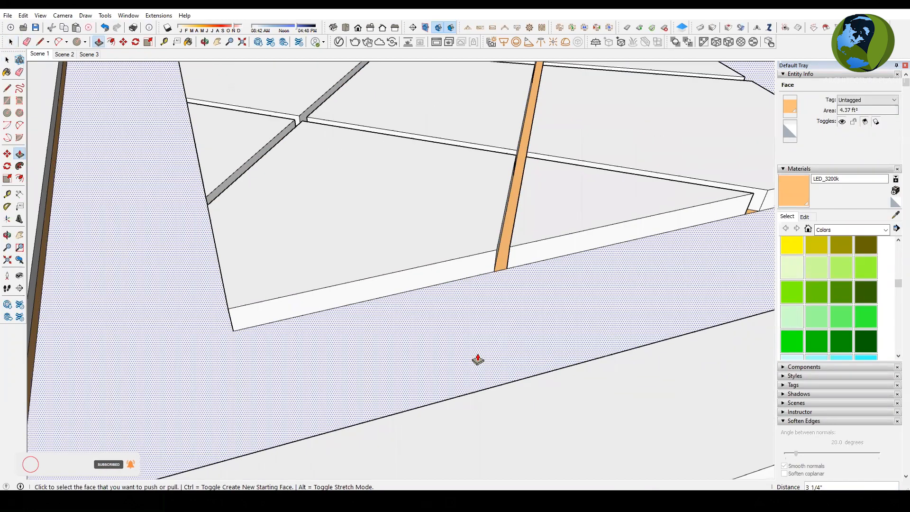
# Step: Undo the deeper push of the strip face
pyautogui.scroll(-3, 479, 358)
pyautogui.moveTo(514, 228); pyautogui.dragTo(327, 345, button='middle')
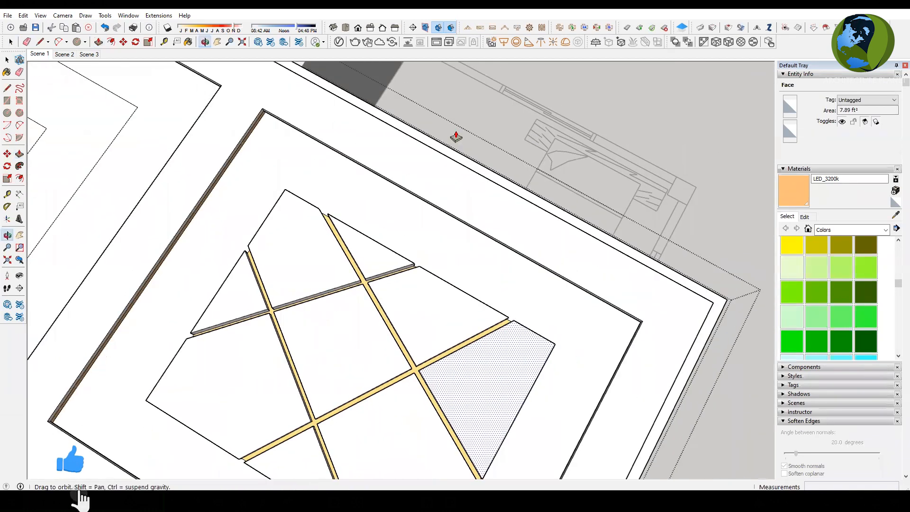
pyautogui.scroll(-3, 445, 148)
pyautogui.moveTo(444, 244); pyautogui.dragTo(618, 110, button='middle')
pyautogui.moveTo(303, 322); pyautogui.dragTo(416, 227, button='middle')
pyautogui.scroll(4, 427, 240)
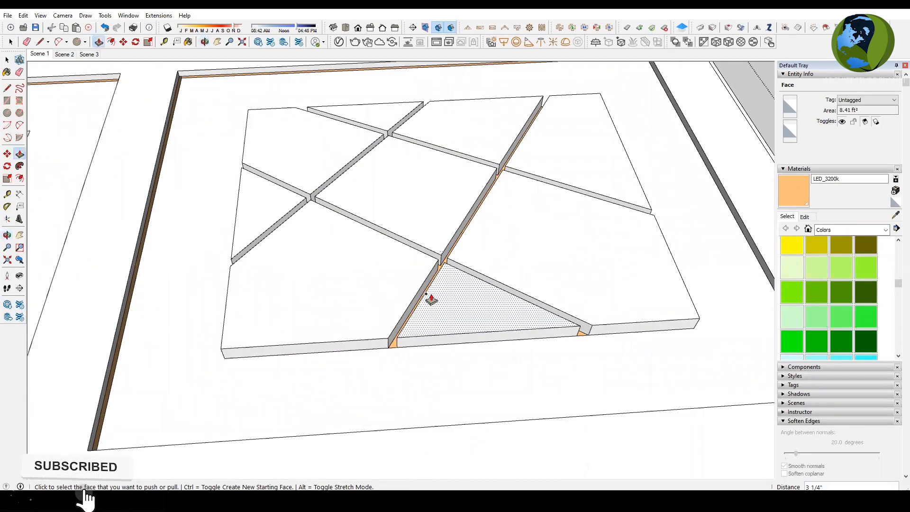
pyautogui.scroll(2, 432, 284)
pyautogui.hotkey('ctrl', 'z')
pyautogui.moveTo(451, 322)
pyautogui.mouseDown(button='middle')
pyautogui.moveTo(443, 289)
pyautogui.moveTo(441, 332)
pyautogui.mouseUp(button='middle')
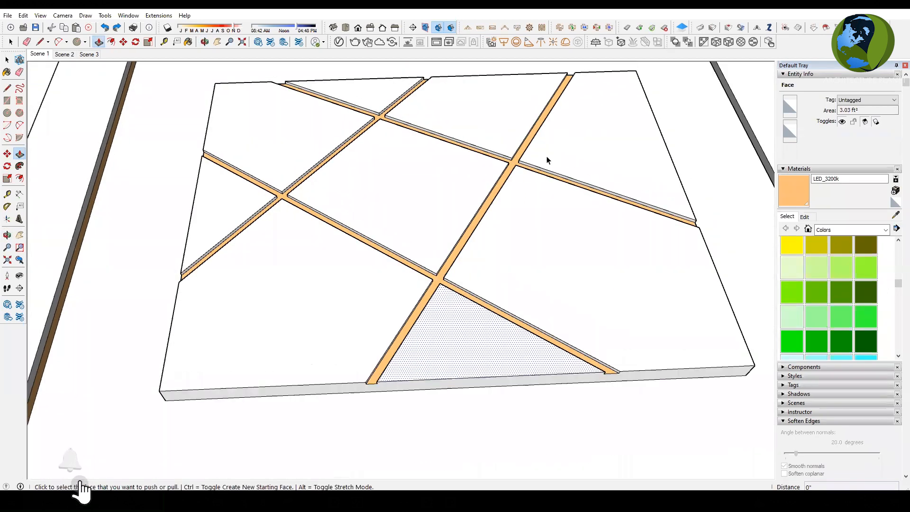
# Step: Examine the whole ceiling from above with the designs in both recessed panels
pyautogui.press('space')
pyautogui.scroll(-3, 547, 160)
pyautogui.scroll(-2, 663, 366)
pyautogui.scroll(-1, 497, 259)
pyautogui.moveTo(473, 295); pyautogui.dragTo(534, 269, button='middle')
pyautogui.moveTo(450, 314); pyautogui.dragTo(443, 261, button='middle')
pyautogui.scroll(-1, 413, 222)
pyautogui.scroll(1, 443, 261)
pyautogui.scroll(2, 443, 260)
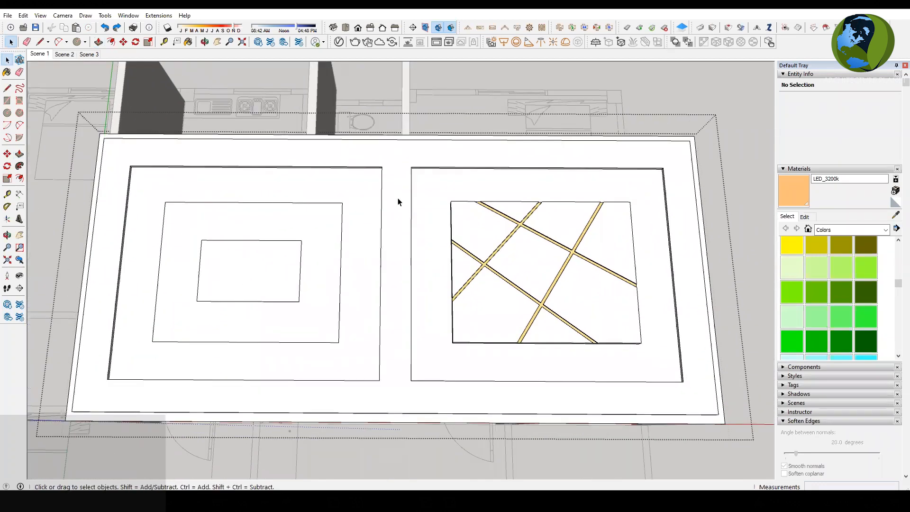
pyautogui.click(501, 143)
pyautogui.moveTo(477, 293); pyautogui.dragTo(487, 293, button='middle')
pyautogui.moveTo(195, 315); pyautogui.dragTo(187, 310, button='middle')
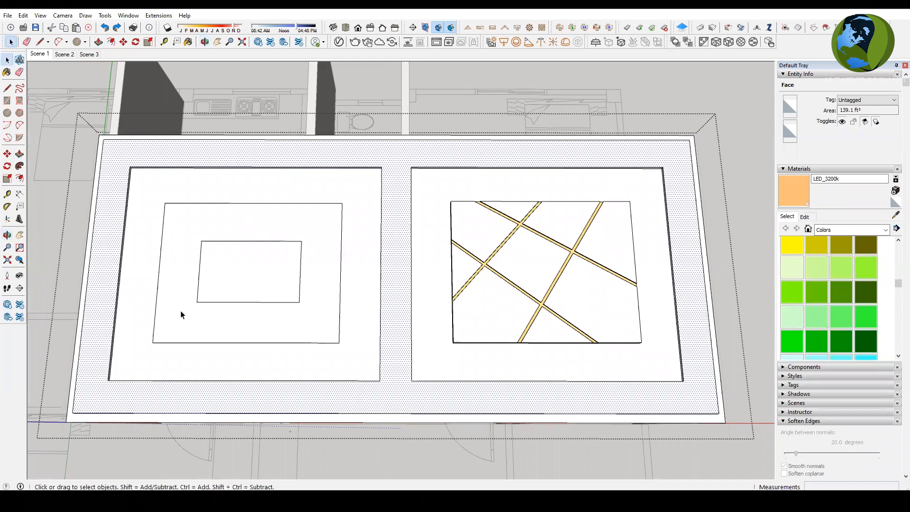
pyautogui.moveTo(270, 322); pyautogui.dragTo(243, 339, button='middle')
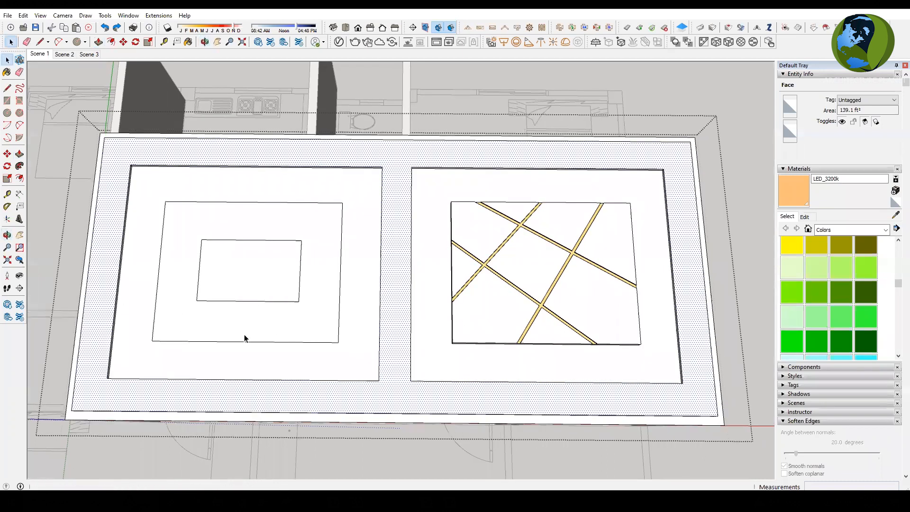
# Step: Finish editing the ceiling group and clear the selection
pyautogui.click(340, 295)
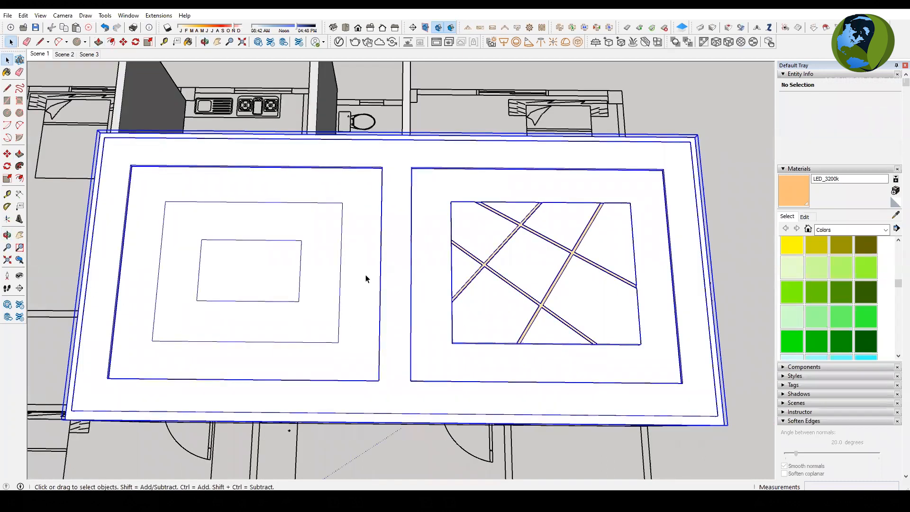
pyautogui.doubleClick(362, 250)
pyautogui.press('Escape')
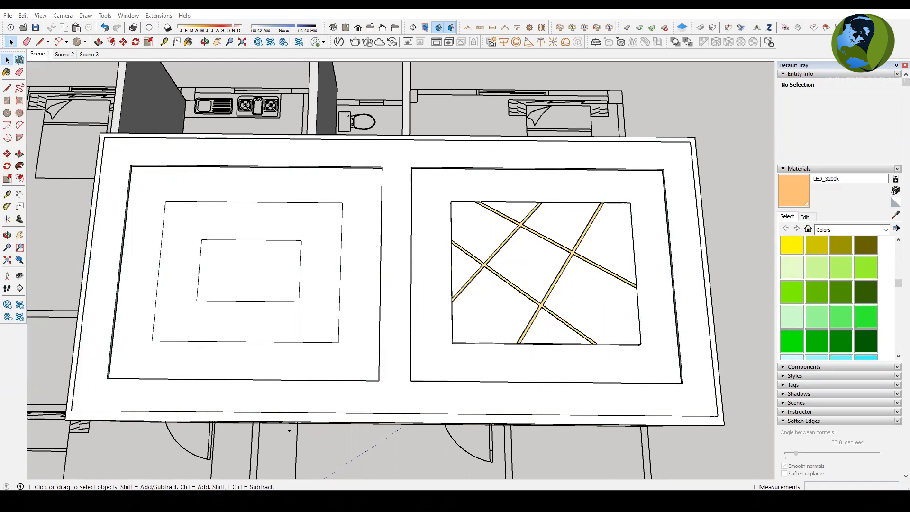
# Step: Switch to File Explorer and go from the curtain folder to the 2020 component folder
pyautogui.moveTo(219, 493)
pyautogui.click(166, 458)
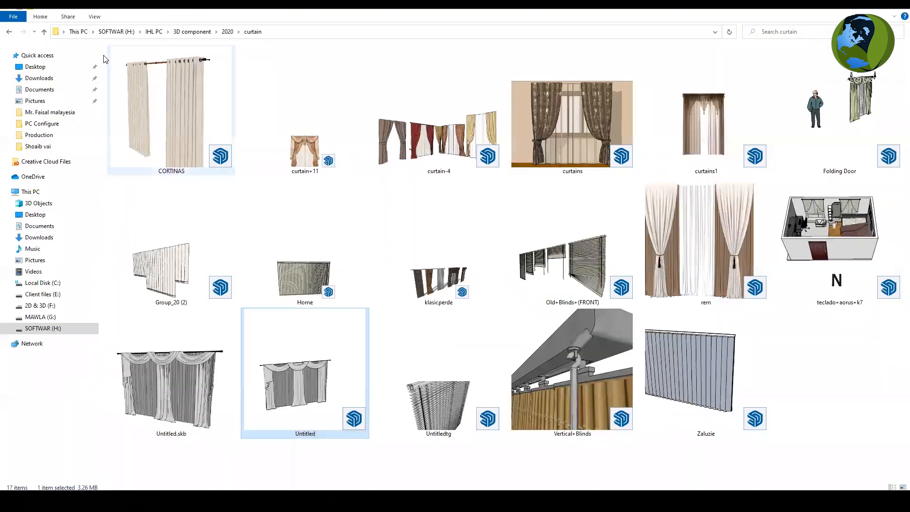
pyautogui.click(43, 32)
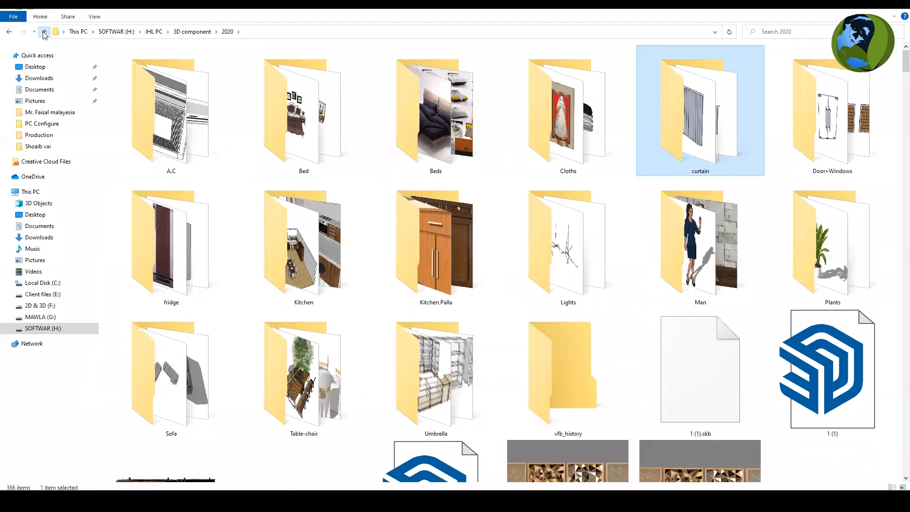
pyautogui.click(44, 31)
pyautogui.doubleClick(134, 92)
# Step: Look through the 2020 component folder for ceiling lights and open the Spot+Light model
pyautogui.scroll(-8, 330, 247)
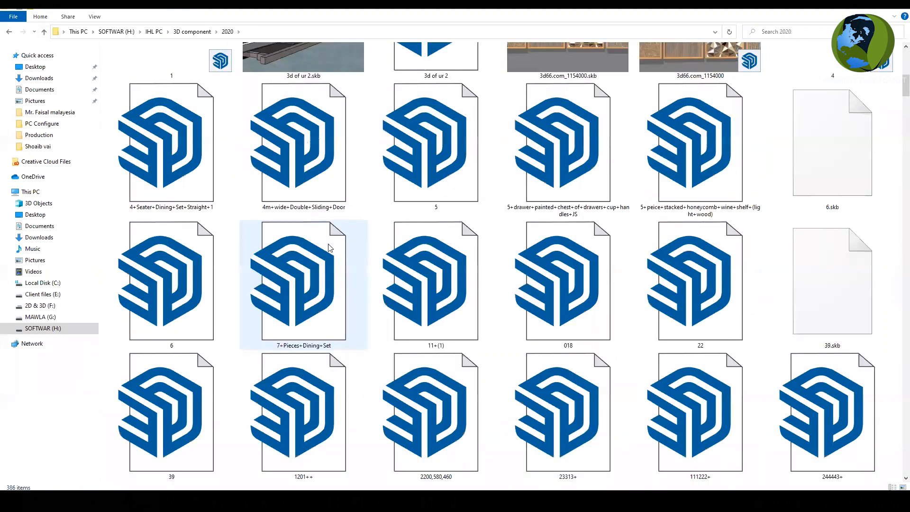
pyautogui.scroll(-15, 330, 247)
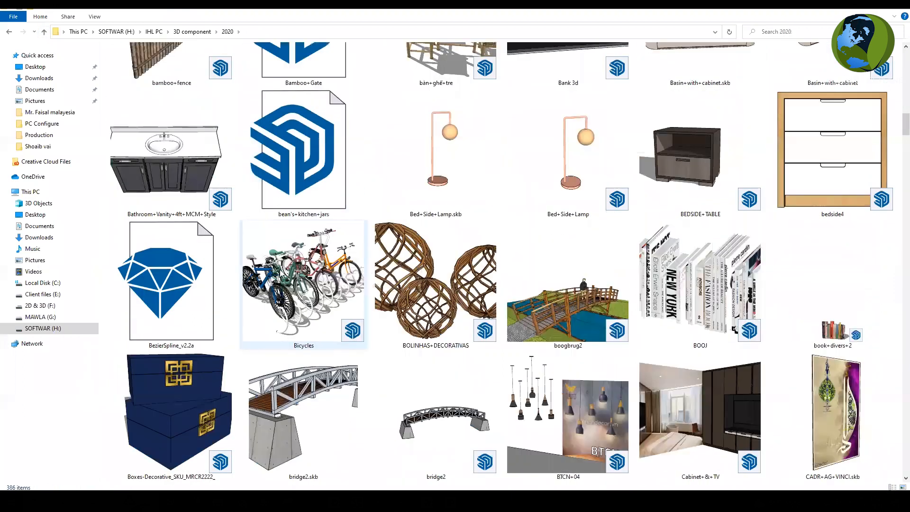
pyautogui.scroll(-12, 264, 289)
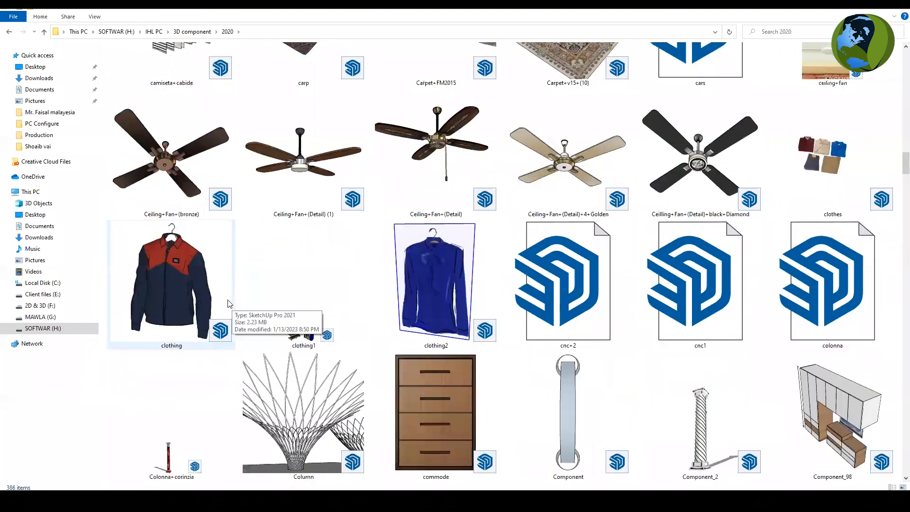
pyautogui.scroll(-15, 227, 304)
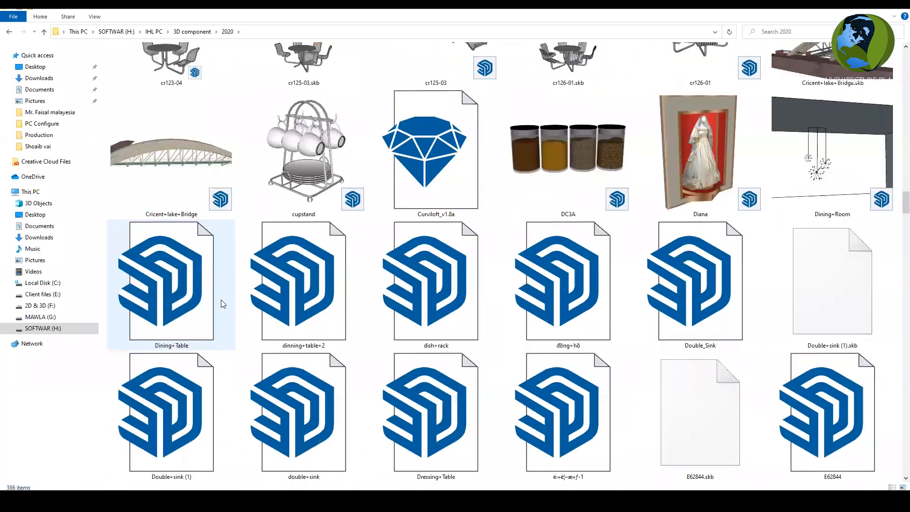
pyautogui.scroll(-10, 223, 303)
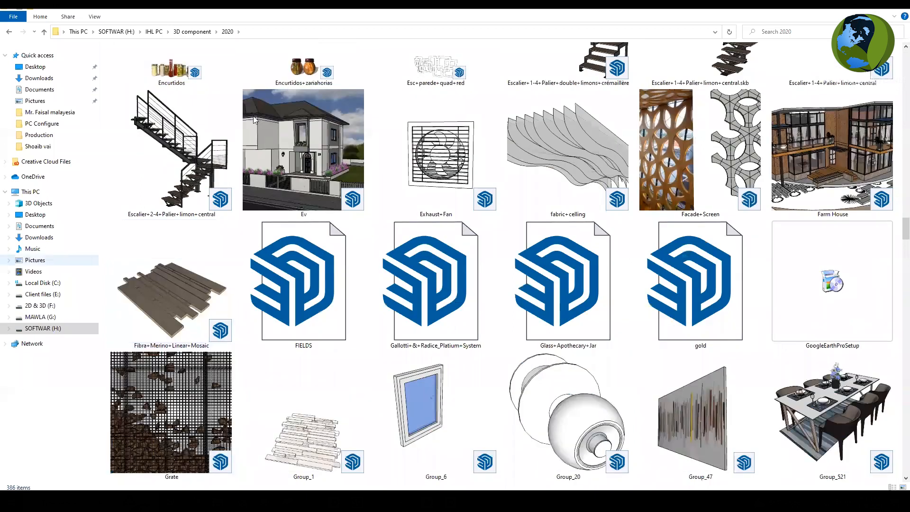
pyautogui.scroll(-12, 360, 273)
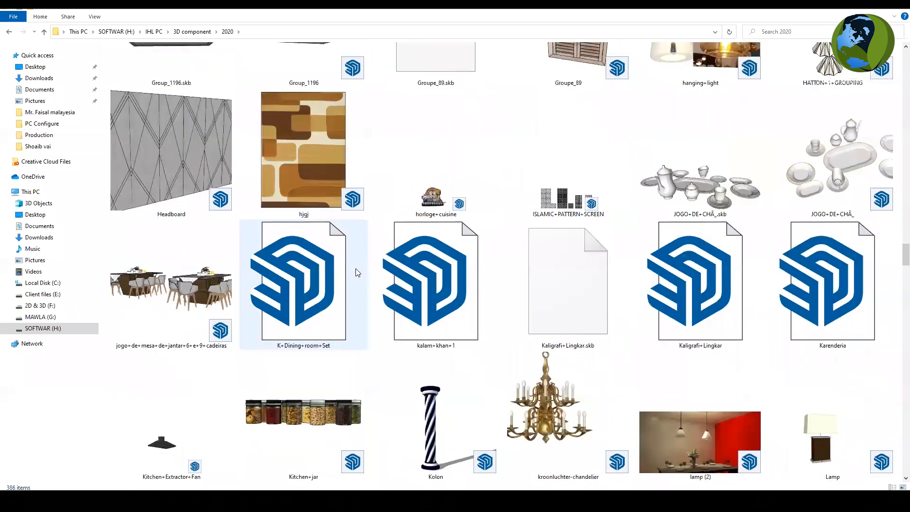
pyautogui.scroll(-5, 352, 282)
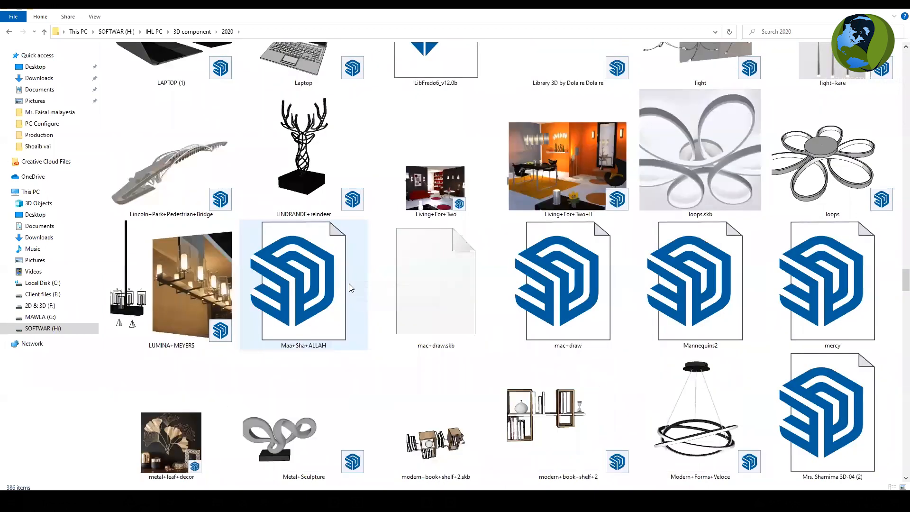
pyautogui.scroll(-5, 350, 283)
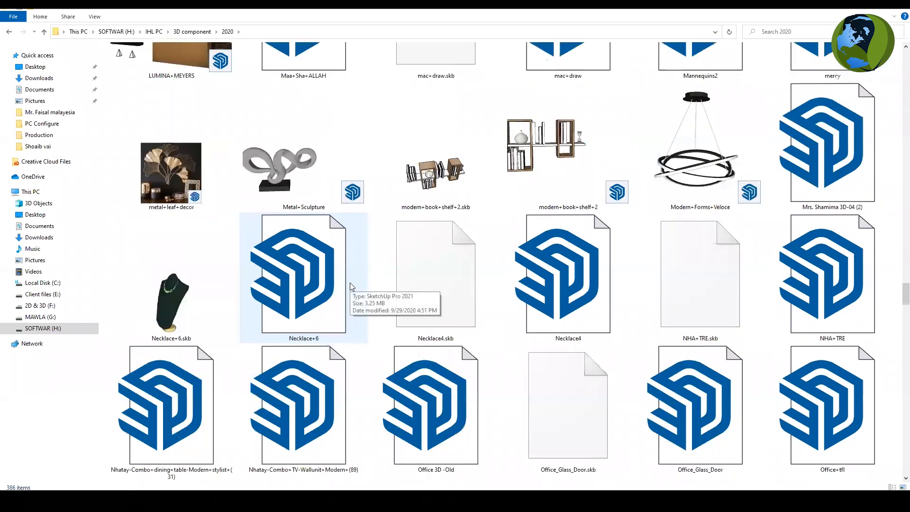
pyautogui.scroll(-5, 353, 283)
pyautogui.scroll(-5, 357, 282)
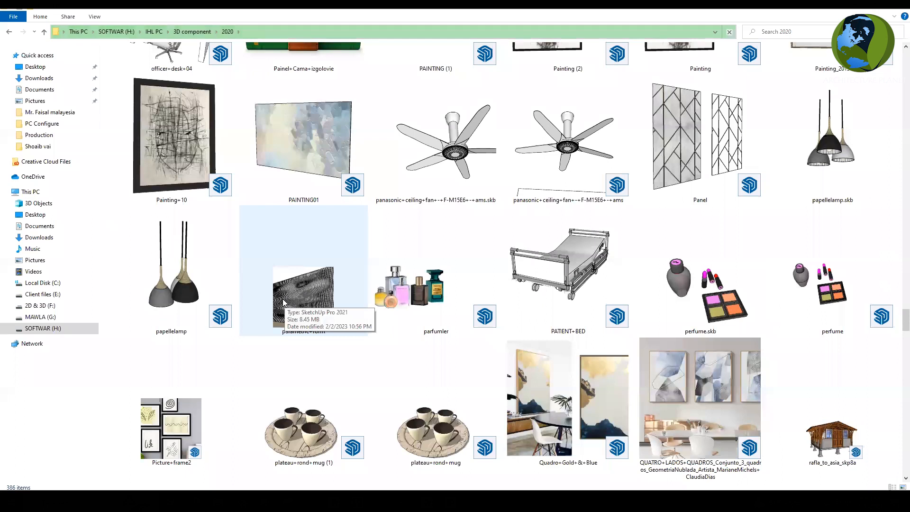
pyautogui.scroll(-5, 282, 299)
pyautogui.scroll(-5, 282, 302)
pyautogui.scroll(-5, 282, 302)
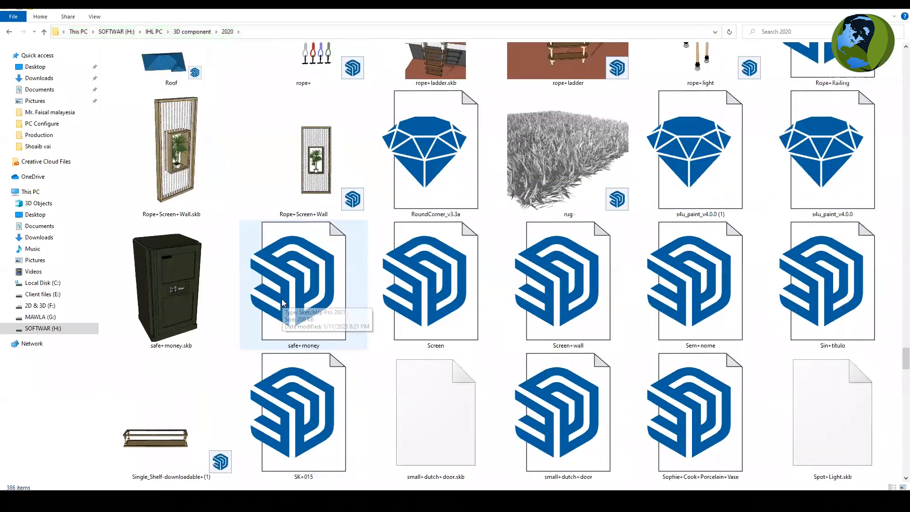
pyautogui.scroll(-5, 283, 303)
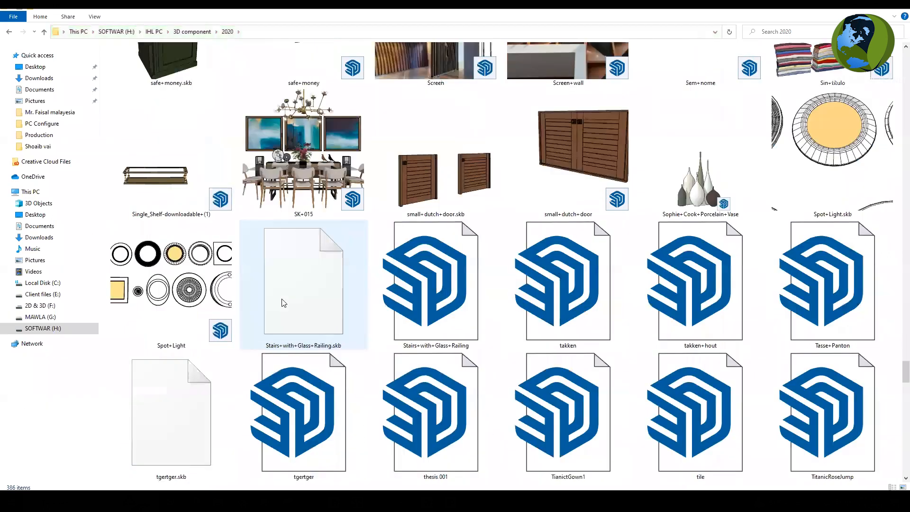
pyautogui.click(201, 296)
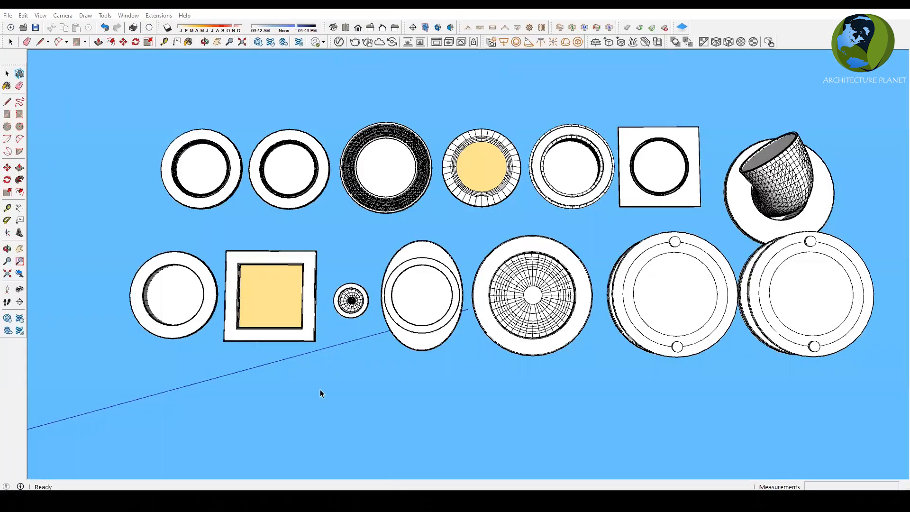
# Step: Copy the round spotlight with the ribbed rim and yellow centre from the Spot+Light model
pyautogui.scroll(1, 513, 136)
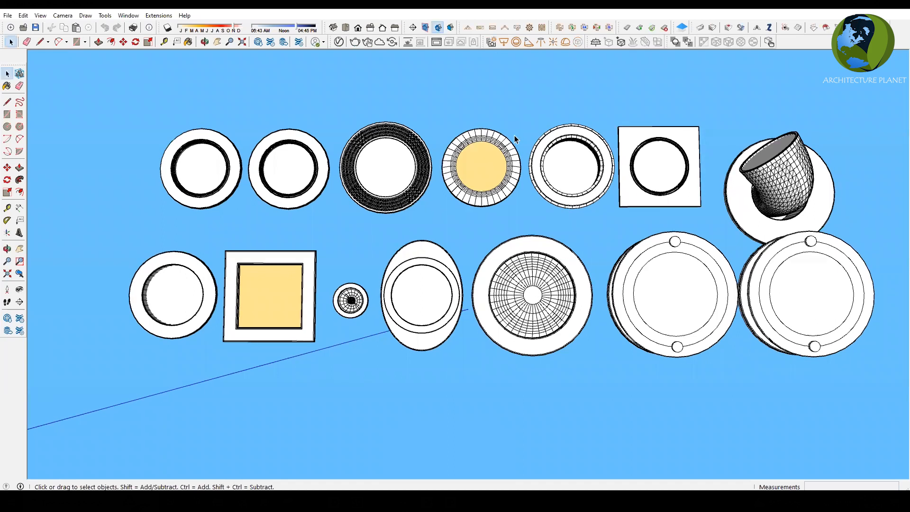
pyautogui.click(494, 175)
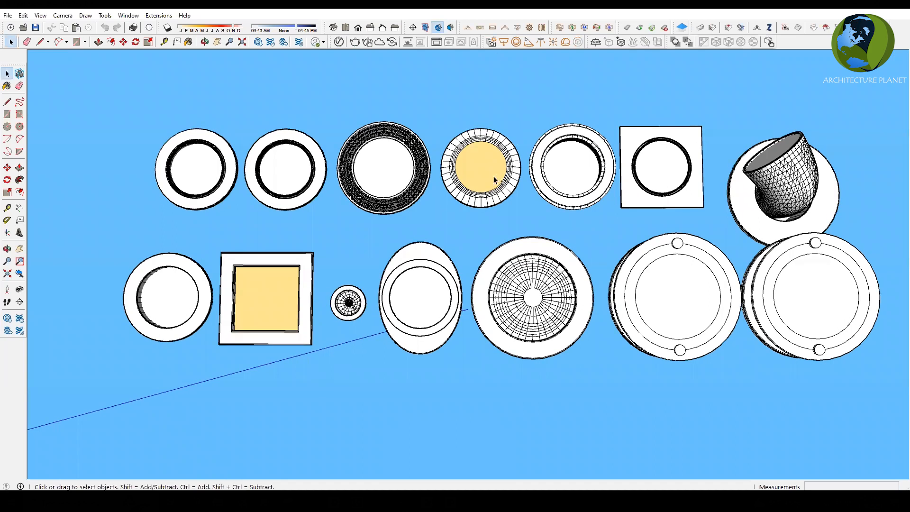
pyautogui.scroll(1, 493, 175)
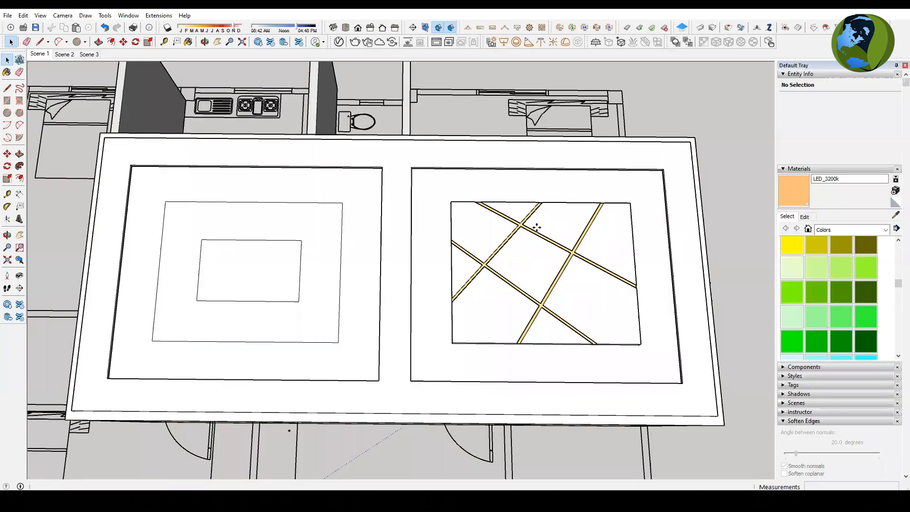
# Step: Paste the spotlight into the ceiling model, on the front border between the two recessed panels
pyautogui.hotkey('ctrl', 'v')
pyautogui.click(396, 380)
pyautogui.scroll(5, 374, 401)
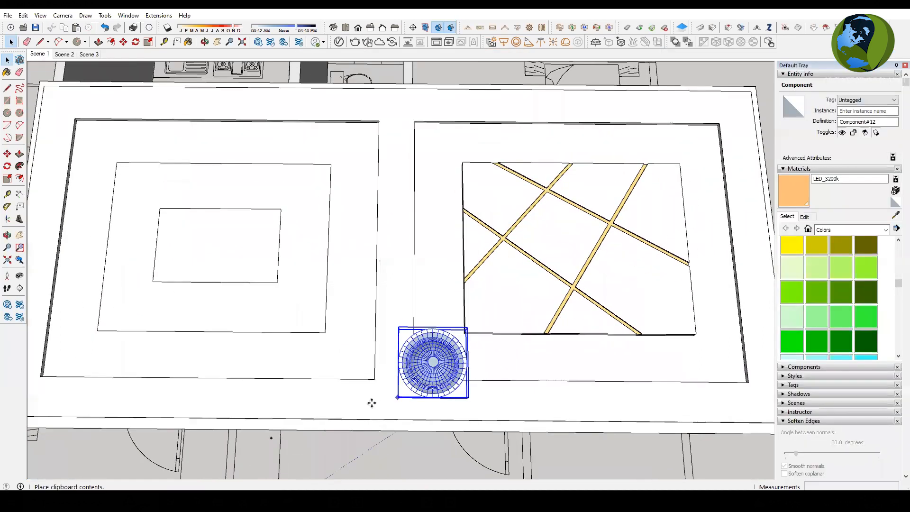
# Step: Flip the pasted spotlight so that its yellow LED face points upward
pyautogui.press('m')
pyautogui.moveTo(418, 369); pyautogui.dragTo(423, 265, button='middle')
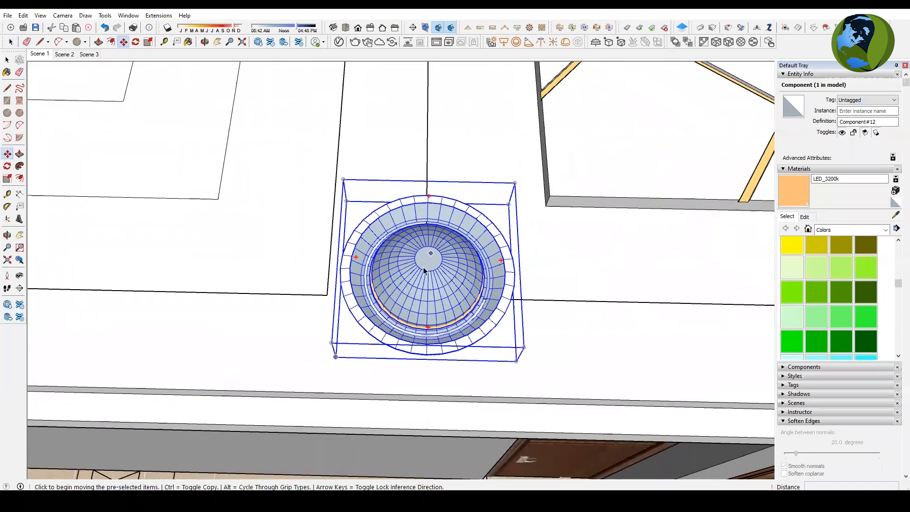
pyautogui.press('space')
pyautogui.scroll(3, 417, 278)
pyautogui.rightClick(418, 268)
pyautogui.moveTo(486, 207)
pyautogui.click(545, 226)
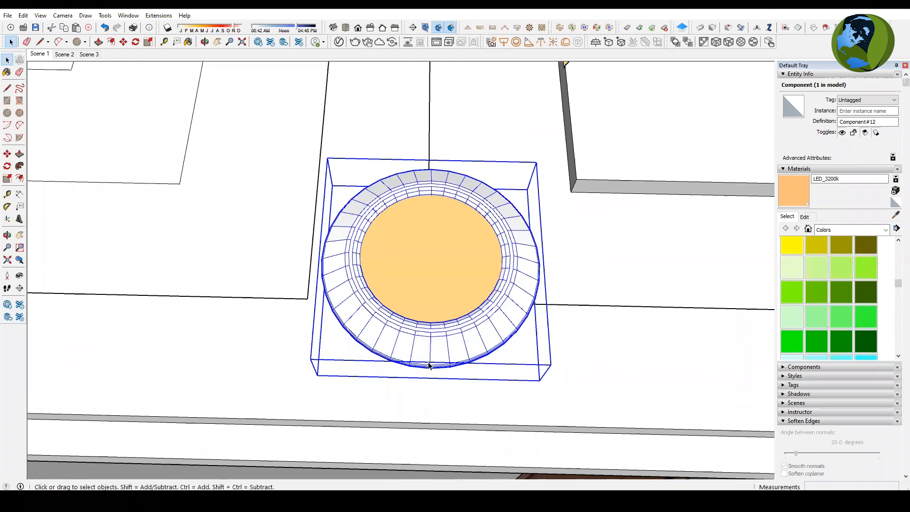
# Step: Scale the spotlight down uniformly to about 4 inches wide
pyautogui.scroll(-1, 432, 365)
pyautogui.scroll(5, 432, 365)
pyautogui.moveTo(433, 366); pyautogui.dragTo(317, 328, button='middle')
pyautogui.scroll(-3, 278, 264)
pyautogui.scroll(3, 368, 264)
pyautogui.moveTo(368, 264); pyautogui.dragTo(323, 224, button='middle')
pyautogui.scroll(-2, 420, 355)
pyautogui.moveTo(421, 356); pyautogui.dragTo(413, 291, button='middle')
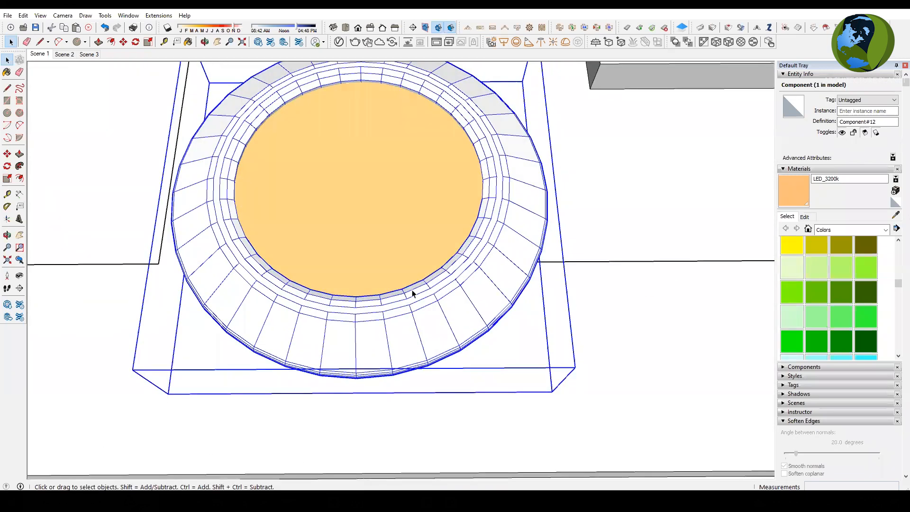
pyautogui.scroll(3, 428, 311)
pyautogui.scroll(-2, 460, 288)
pyautogui.press('s')
pyautogui.click(475, 180)
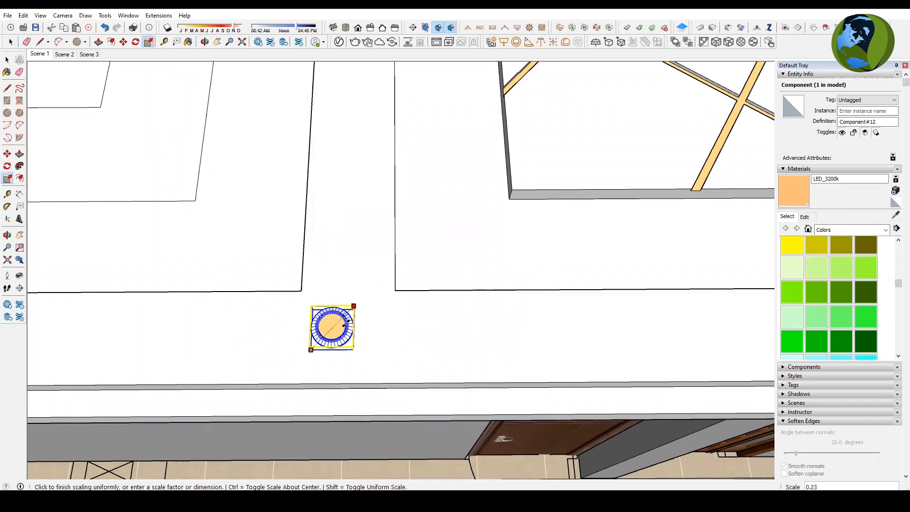
pyautogui.click(335, 326)
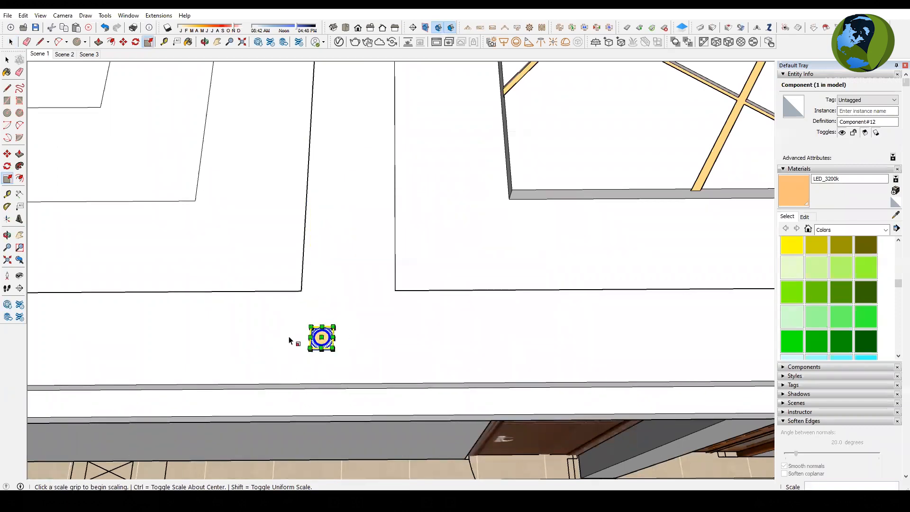
pyautogui.press('space')
# Step: Measure the width of the scaled spotlight between two corners of its bounding box
pyautogui.scroll(5, 306, 341)
pyautogui.scroll(1, 311, 321)
pyautogui.moveTo(311, 321)
pyautogui.mouseDown(button='middle')
pyautogui.moveTo(315, 353)
pyautogui.moveTo(314, 322)
pyautogui.mouseUp(button='middle')
pyautogui.scroll(1, 332, 351)
pyautogui.press('t')
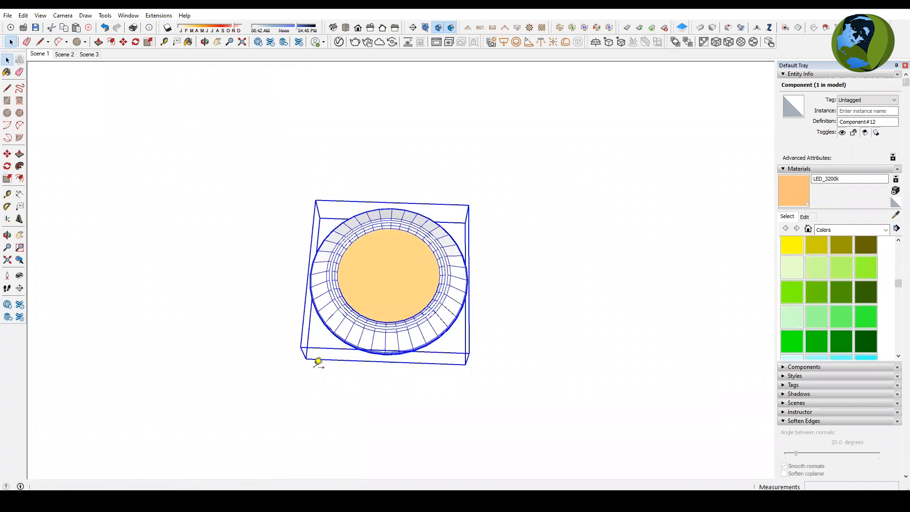
pyautogui.click(306, 357)
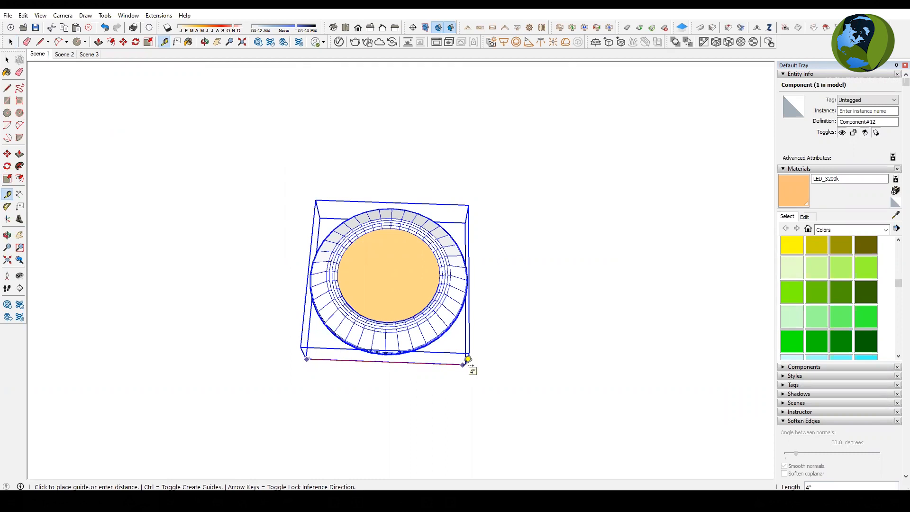
pyautogui.click(469, 359)
# Step: Lower the spotlight vertically by about 5/8 inch so it sits into the ceiling surface
pyautogui.moveTo(417, 386); pyautogui.dragTo(318, 277, button='middle')
pyautogui.scroll(6, 365, 349)
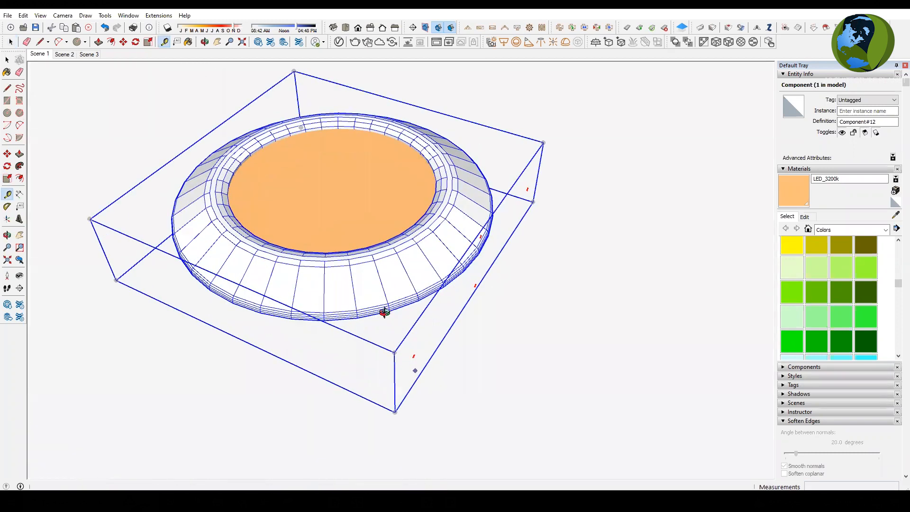
pyautogui.press('m')
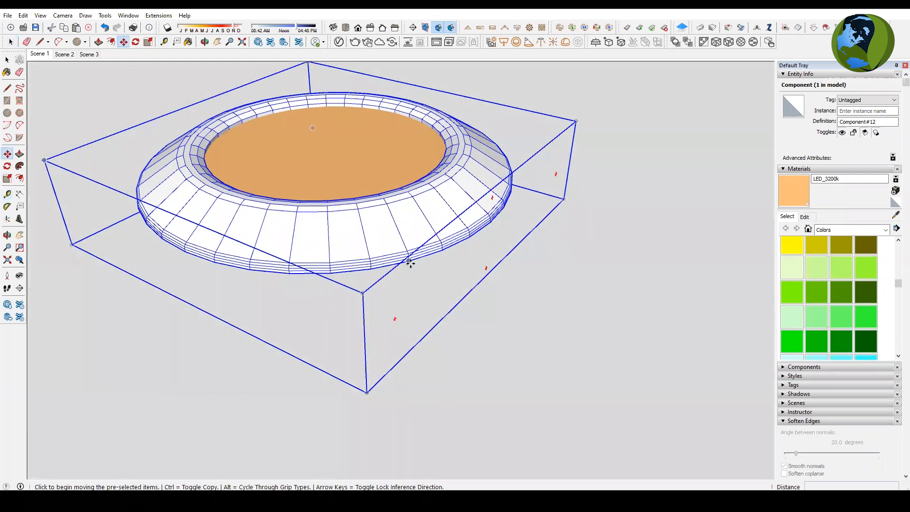
pyautogui.click(410, 262)
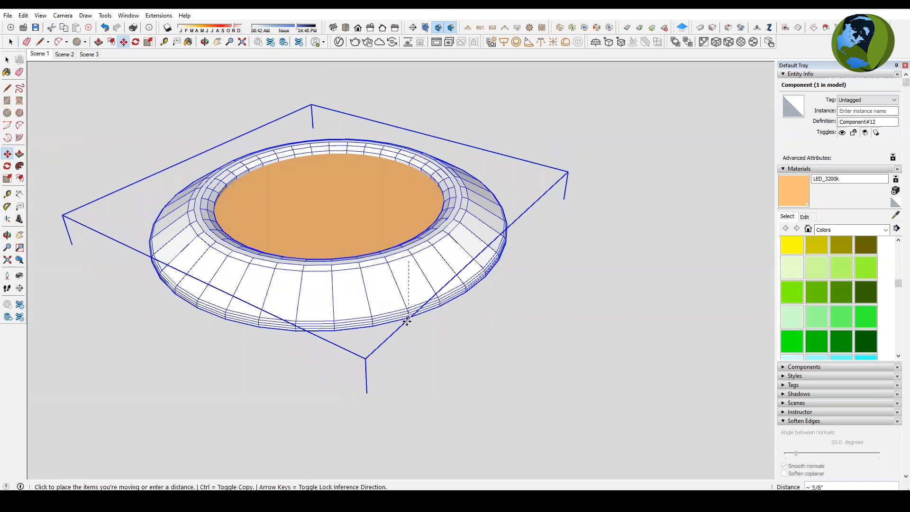
pyautogui.click(408, 318)
pyautogui.press('space')
# Step: Move the spotlight about 12 feet along the front ceiling border to the outer corner of the nested-rectangle panel
pyautogui.scroll(-2, 325, 270)
pyautogui.moveTo(276, 203); pyautogui.dragTo(446, 311, button='middle')
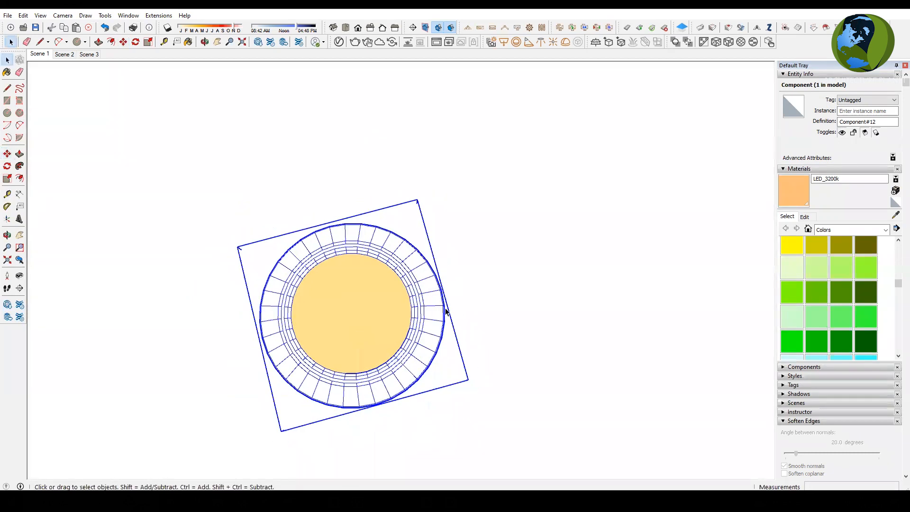
pyautogui.scroll(-8, 446, 312)
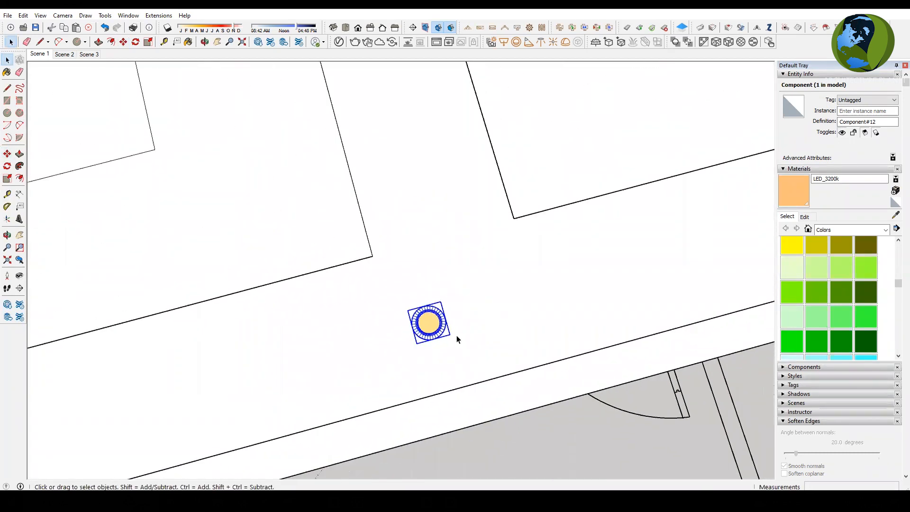
pyautogui.scroll(-8, 456, 340)
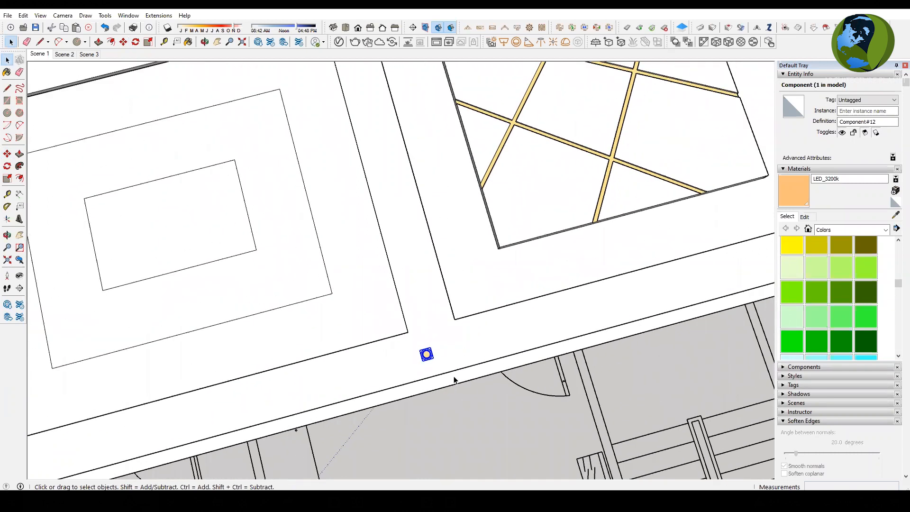
pyautogui.scroll(-3, 455, 378)
pyautogui.moveTo(402, 374); pyautogui.dragTo(371, 379, button='middle')
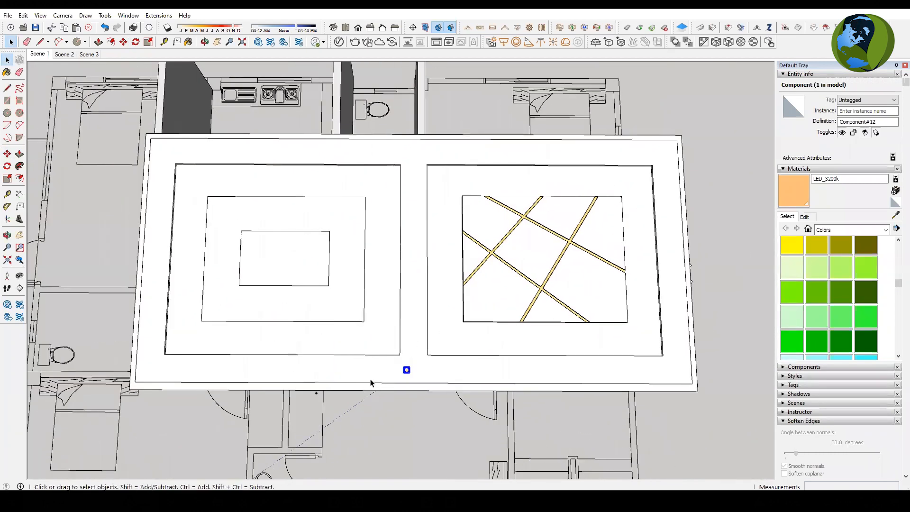
pyautogui.press('m')
pyautogui.click(382, 374)
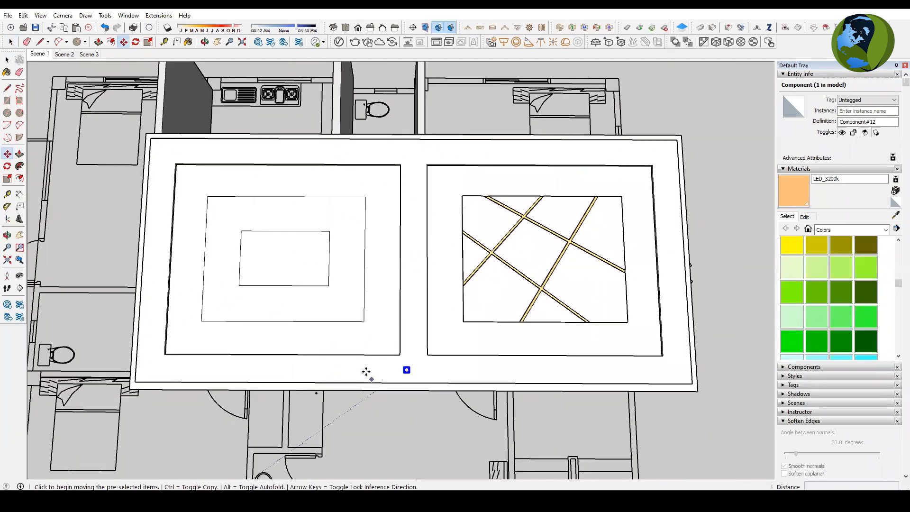
pyautogui.click(161, 371)
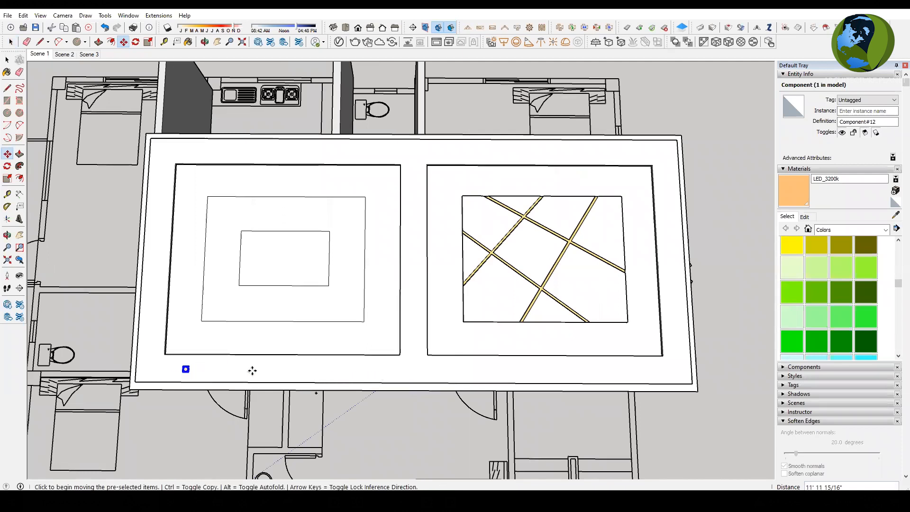
# Step: Copy the spotlight 48 inches along the front ceiling border and repeat it as an array of six copies
pyautogui.scroll(3, 218, 369)
pyautogui.click(217, 366)
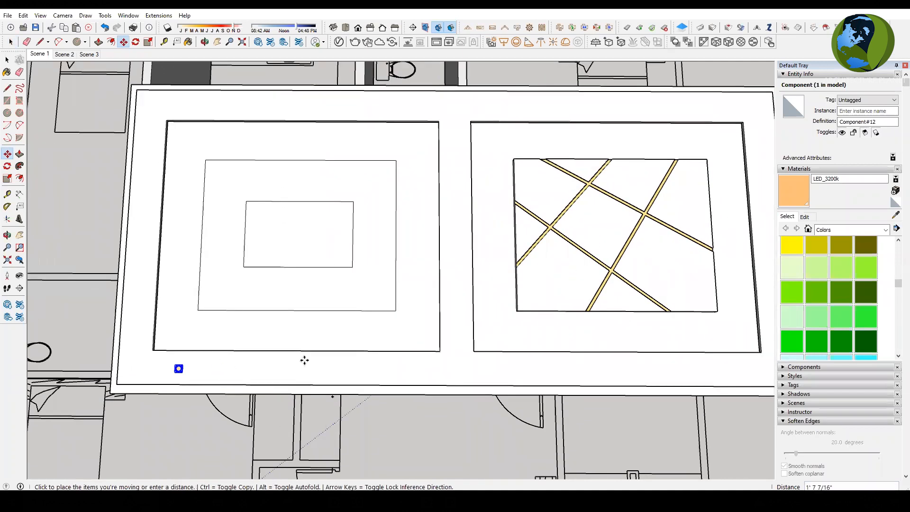
pyautogui.press('ctrl')
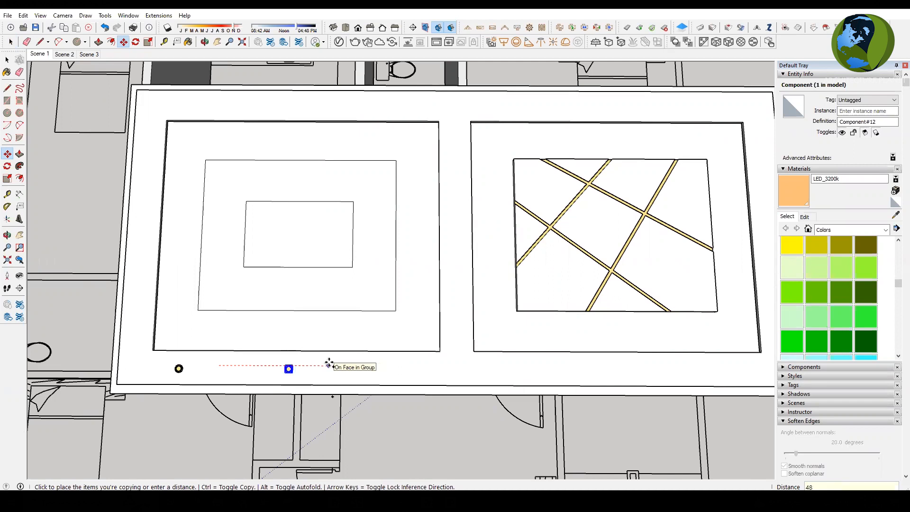
pyautogui.write('48')
pyautogui.press('Return')
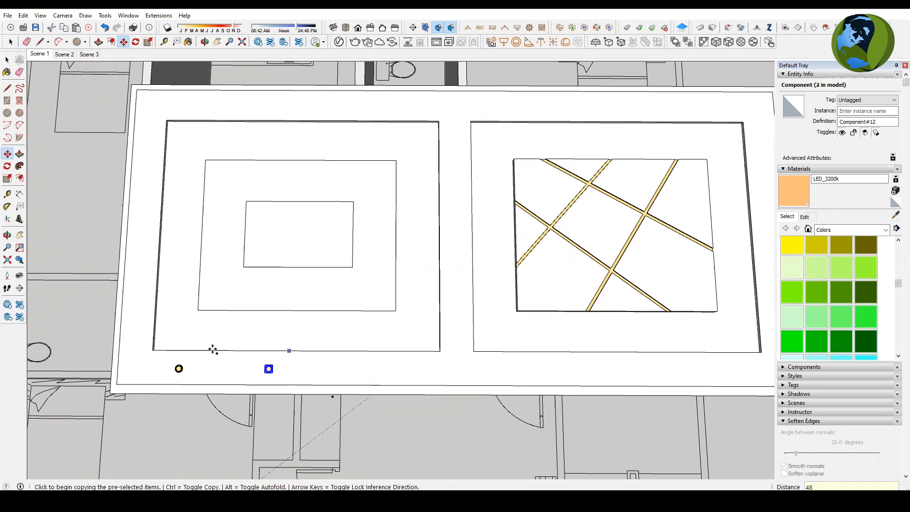
pyautogui.scroll(-2, 213, 350)
pyautogui.write('x')
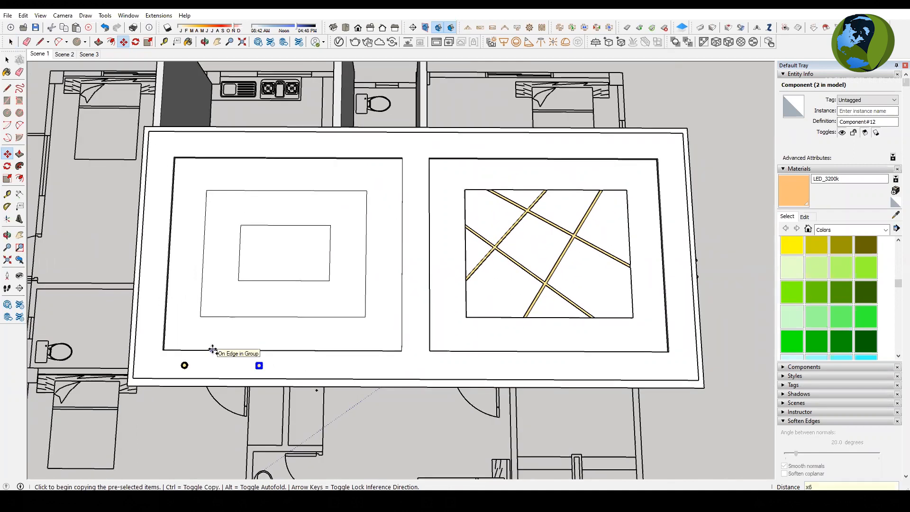
pyautogui.write('6')
pyautogui.press('Return')
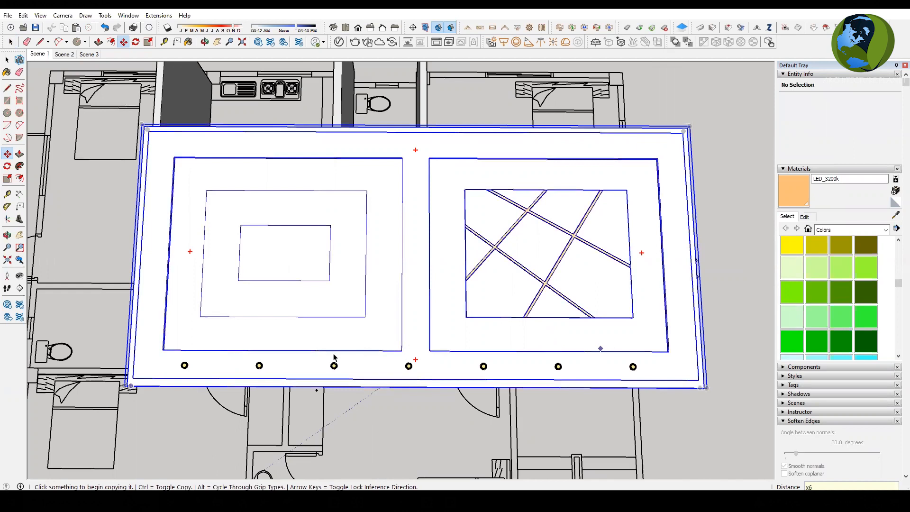
# Step: Select all seven spotlights along the front border and make them one group
pyautogui.press('space')
pyautogui.moveTo(642, 378); pyautogui.dragTo(656, 374)
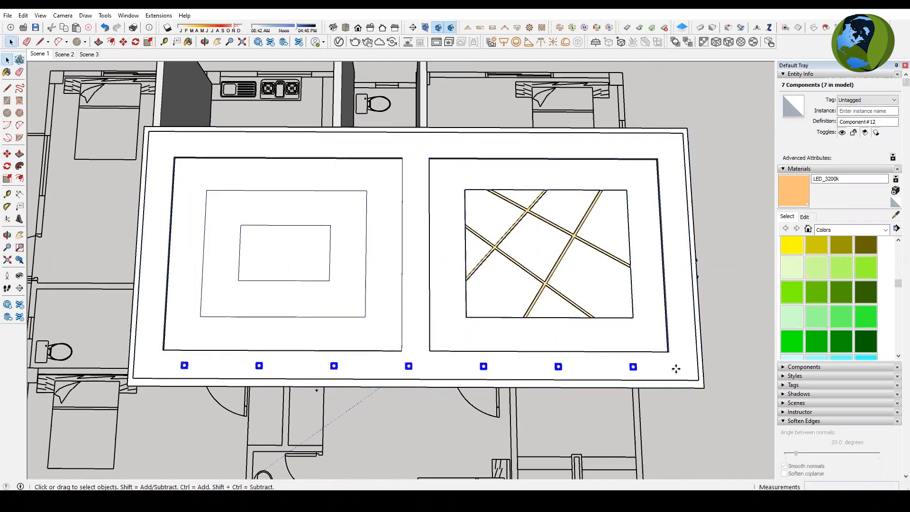
pyautogui.press('m')
pyautogui.press('space')
pyautogui.rightClick(635, 366)
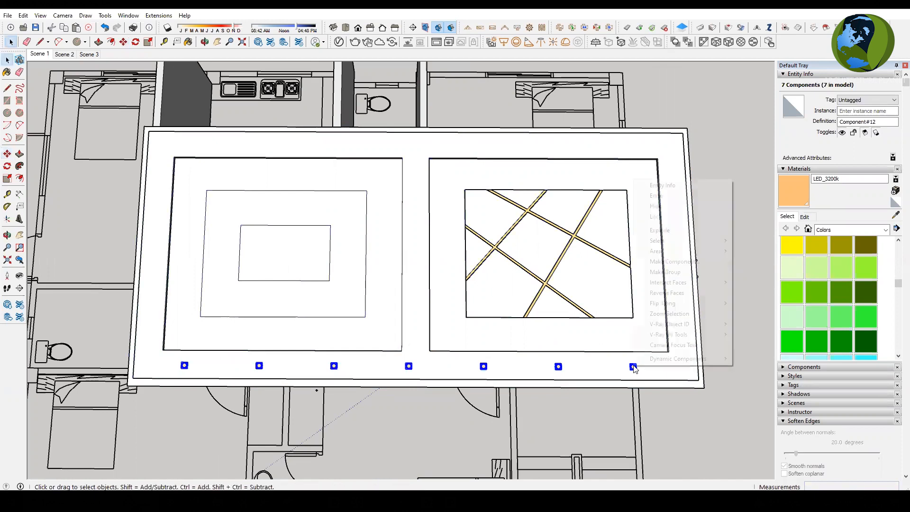
pyautogui.click(660, 274)
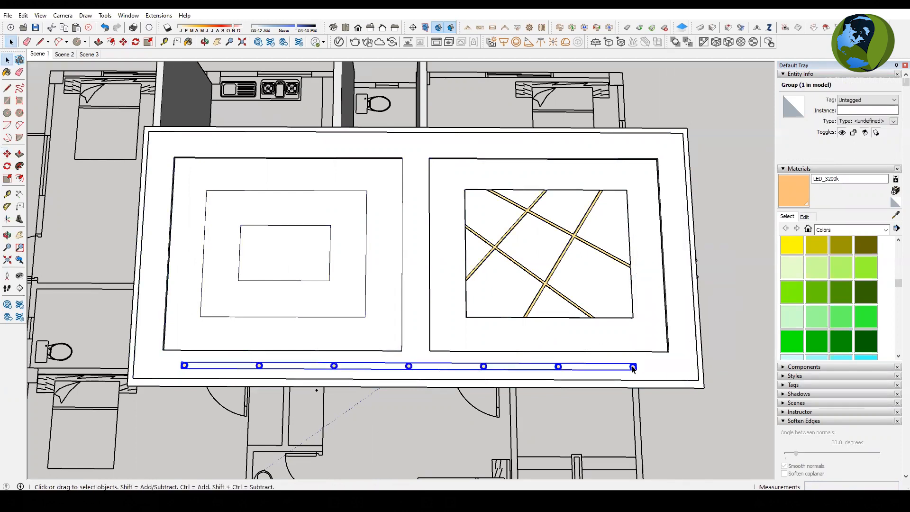
# Step: Inside the group, copy the seven front spotlights about 12 feet straight across to the back ceiling border
pyautogui.doubleClick(633, 368)
pyautogui.moveTo(459, 365); pyautogui.dragTo(659, 366)
pyautogui.press('m')
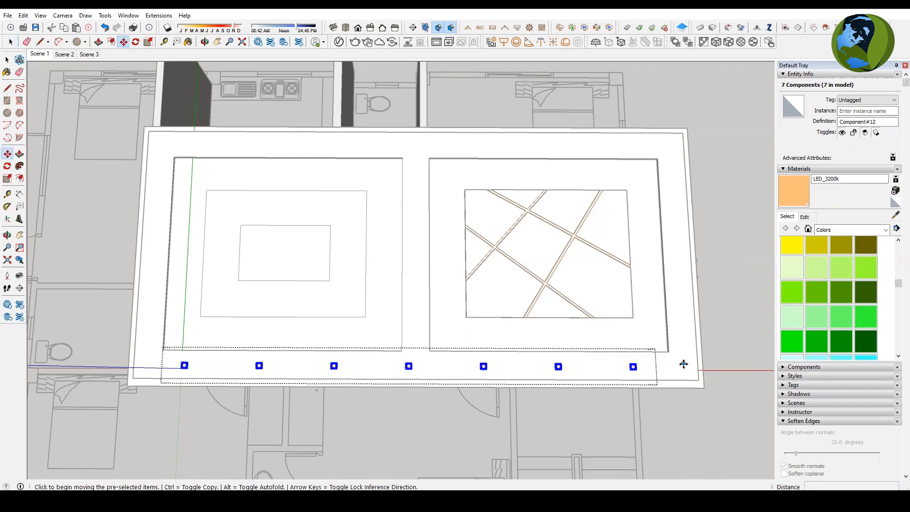
pyautogui.click(684, 365)
pyautogui.press('ctrl')
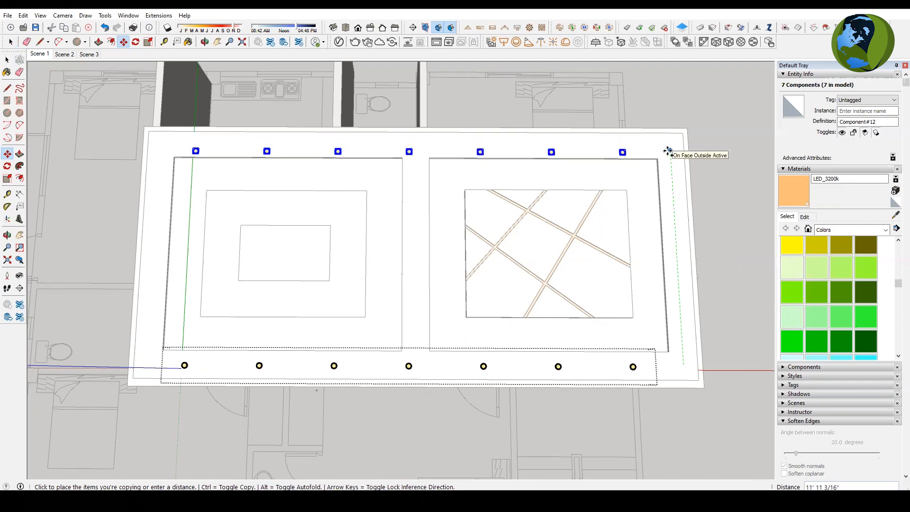
pyautogui.click(668, 150)
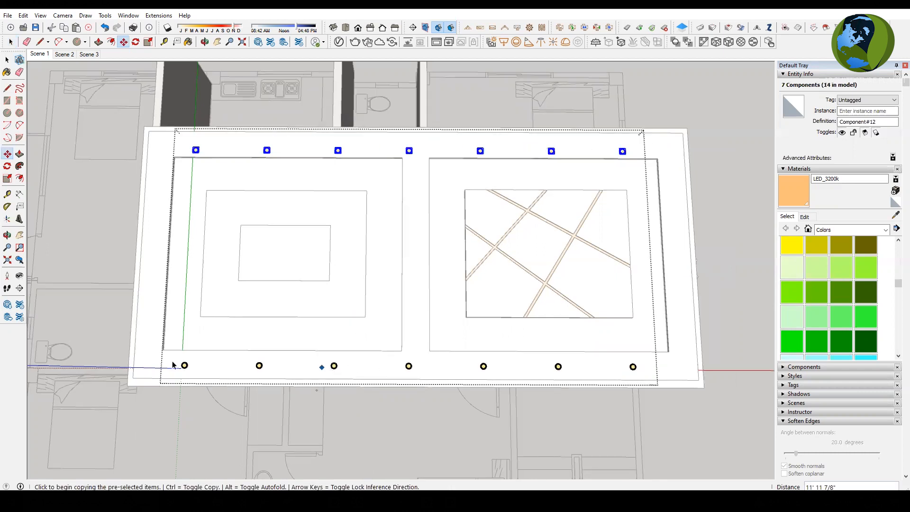
# Step: Move the front row of seven spotlights about 4 inches towards the recessed panels
pyautogui.press('space')
pyautogui.moveTo(171, 359); pyautogui.dragTo(661, 374)
pyautogui.press('m')
pyautogui.click(661, 370)
pyautogui.scroll(5, 664, 370)
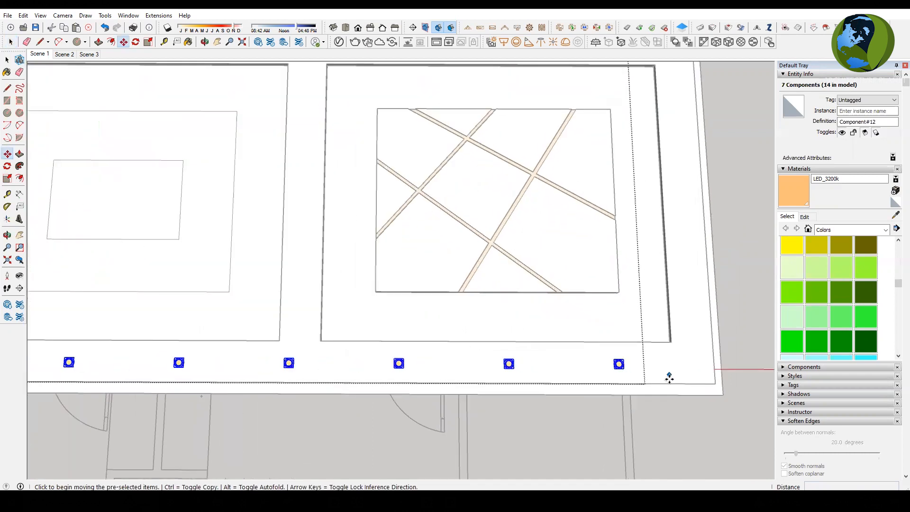
pyautogui.press('space')
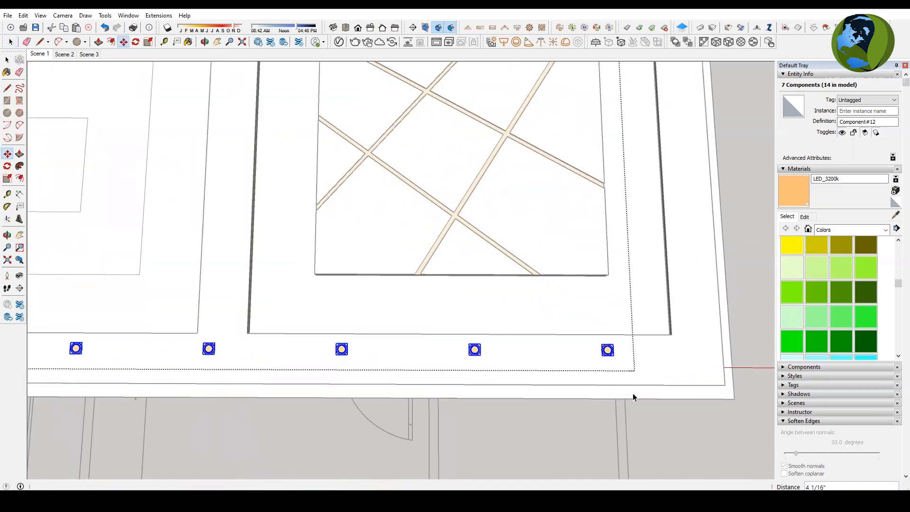
# Step: Copy the back row's end spotlight onto the side border beside the crossed-strip panel, and array two more copies along it at 48-inch spacing
pyautogui.scroll(-5, 647, 393)
pyautogui.scroll(-3, 658, 397)
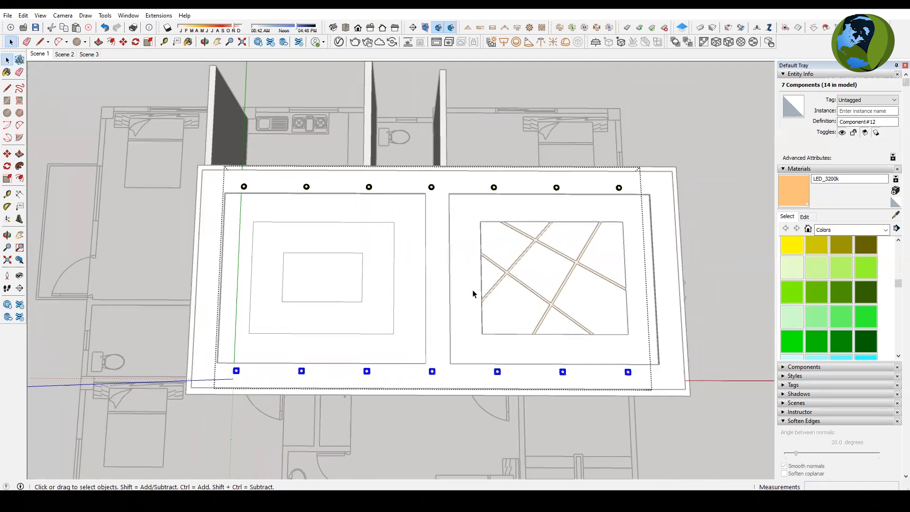
pyautogui.scroll(4, 657, 203)
pyautogui.scroll(-2, 244, 142)
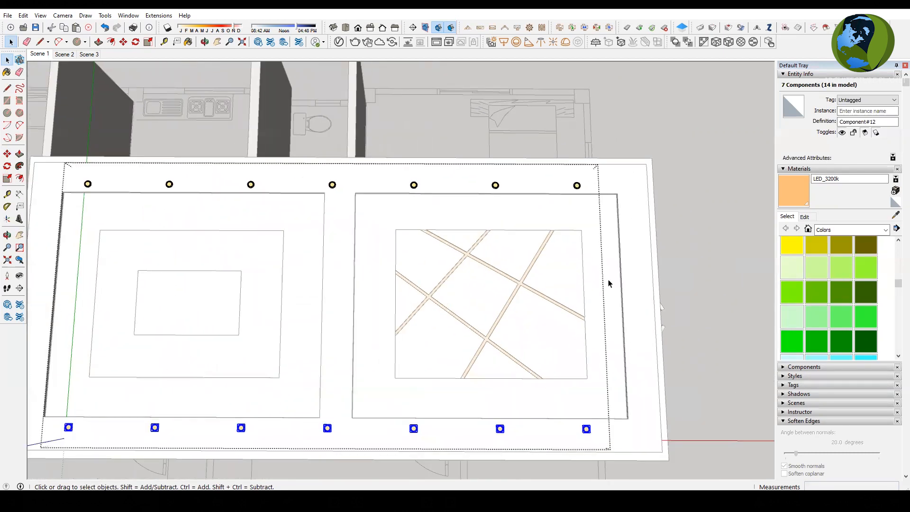
pyautogui.scroll(2, 608, 294)
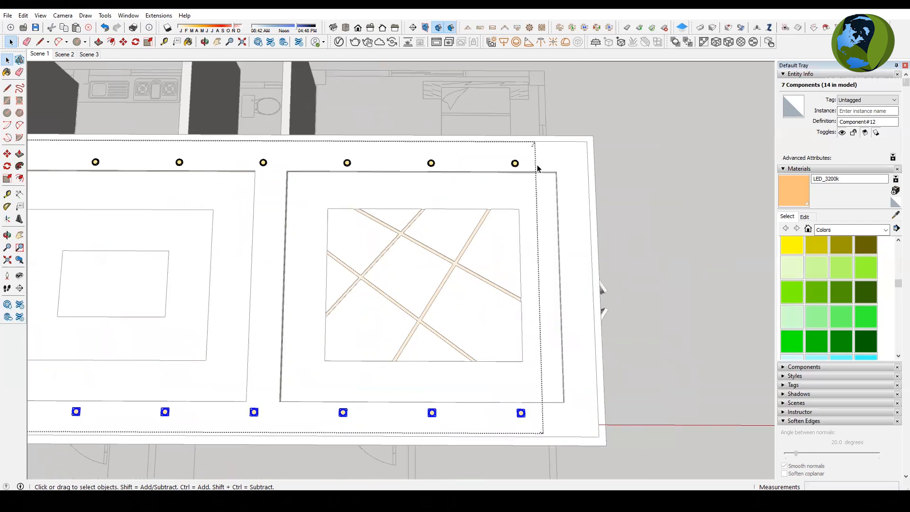
pyautogui.scroll(1, 537, 169)
pyautogui.press('m')
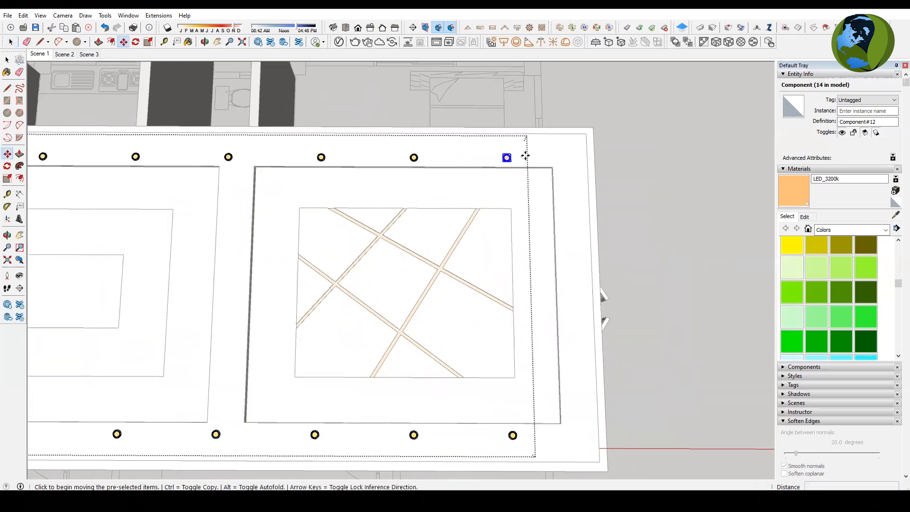
pyautogui.click(576, 183)
pyautogui.press('ctrl')
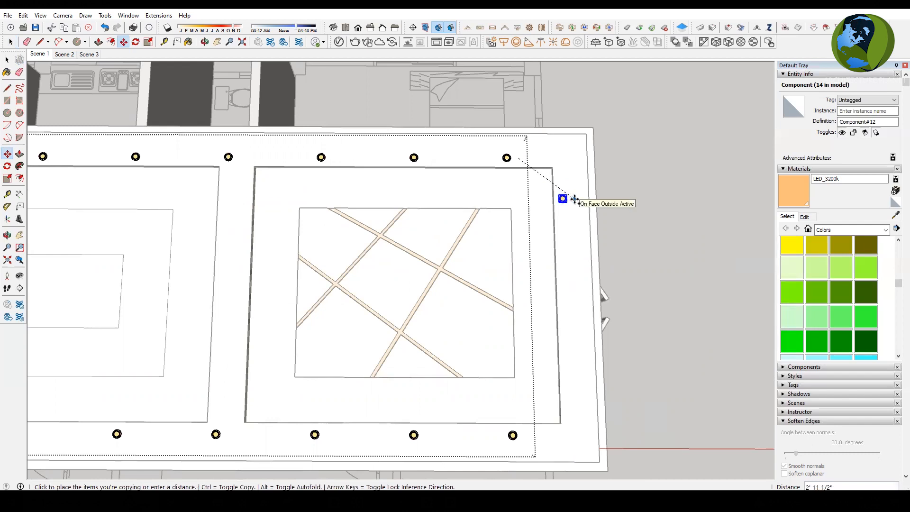
pyautogui.click(575, 199)
pyautogui.click(571, 213)
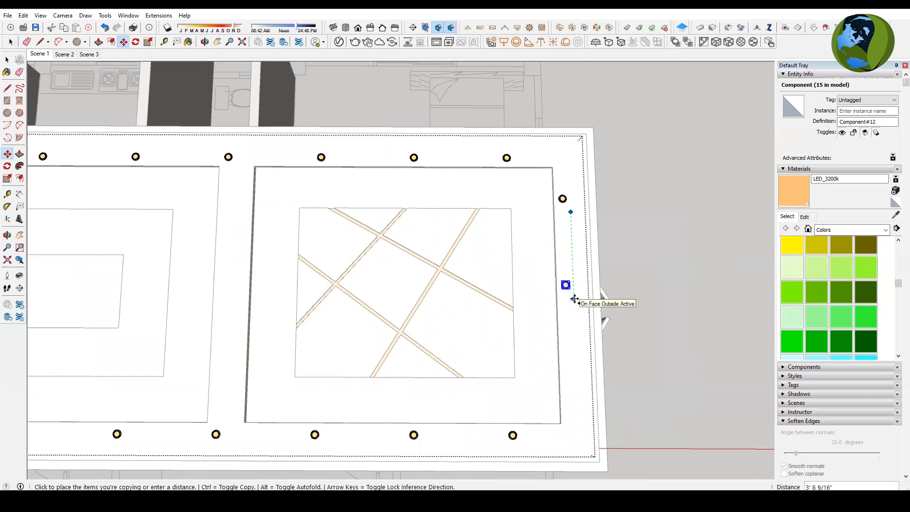
pyautogui.write('48')
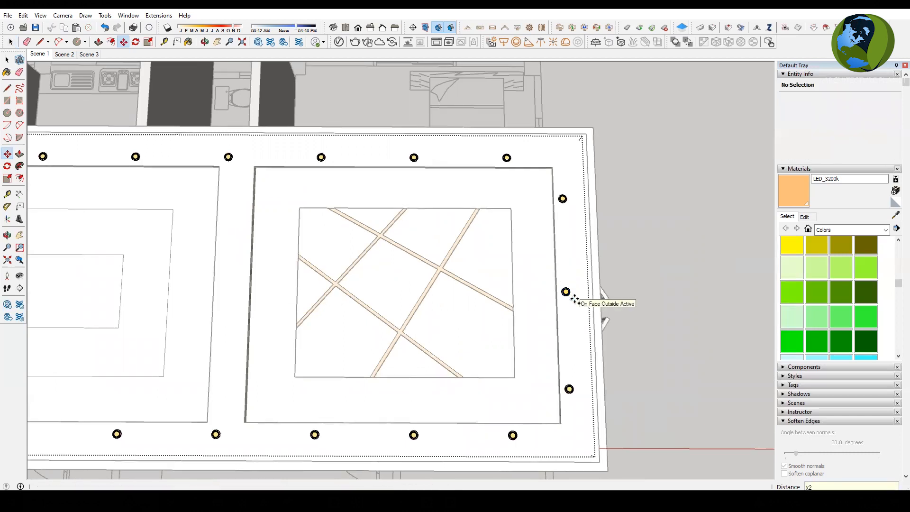
# Step: Copy the three side-border spotlights about 14 feet across onto the divider between the two recessed panels
pyautogui.press('space')
pyautogui.keyDown('shift'); pyautogui.click(563, 198); pyautogui.keyUp('shift')
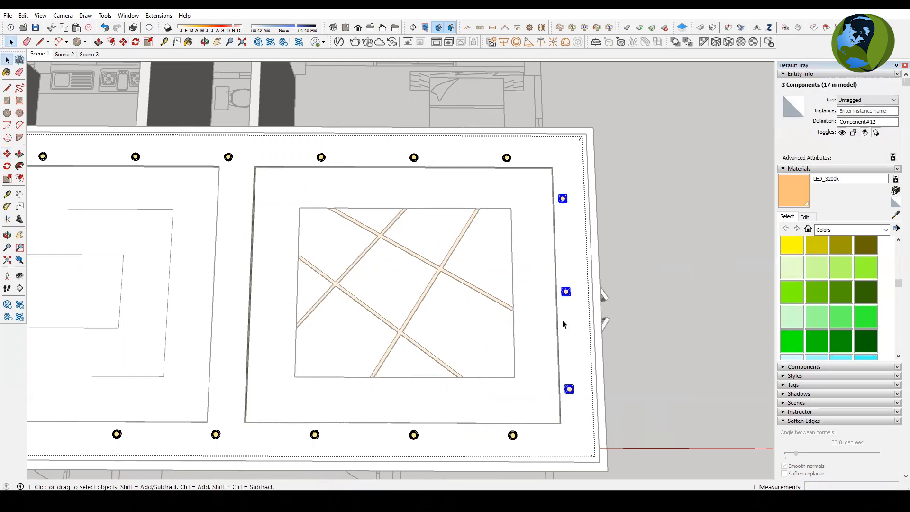
pyautogui.press('m')
pyautogui.scroll(-1, 627, 277)
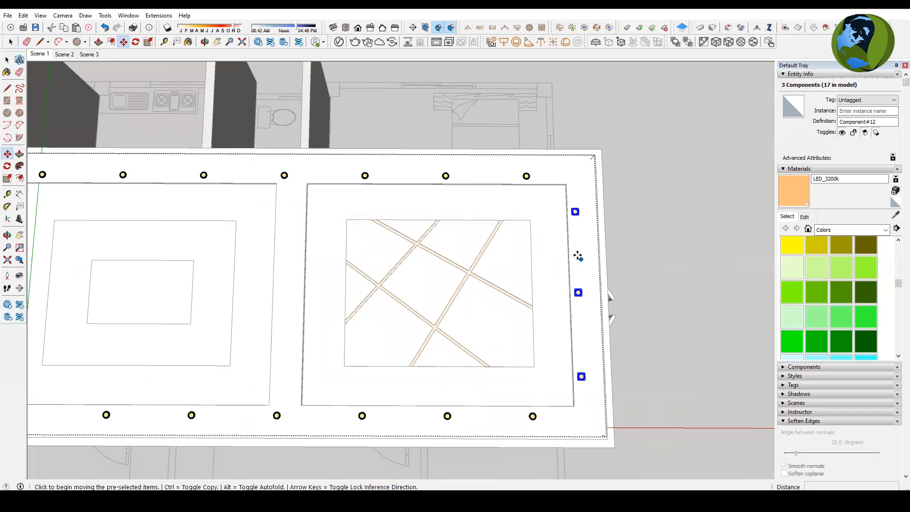
pyautogui.press('ctrl')
pyautogui.click(576, 252)
pyautogui.scroll(-3, 733, 266)
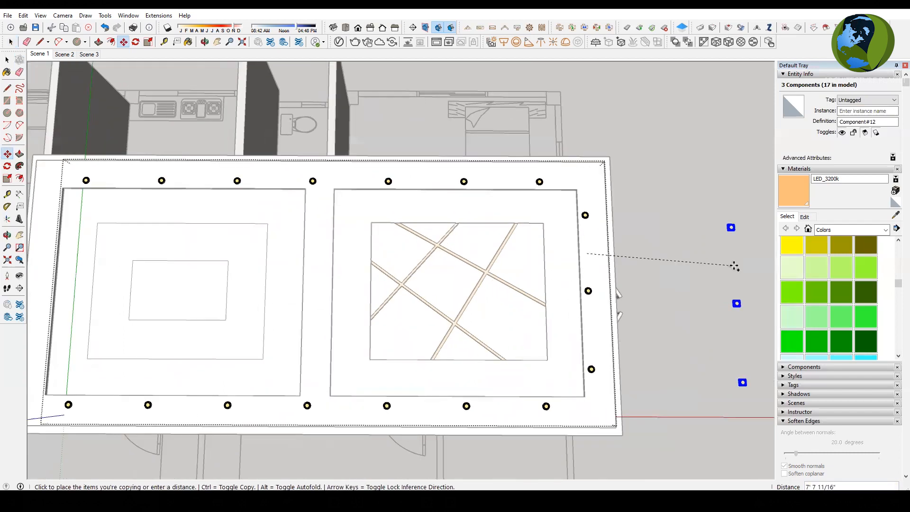
pyautogui.scroll(4, 453, 251)
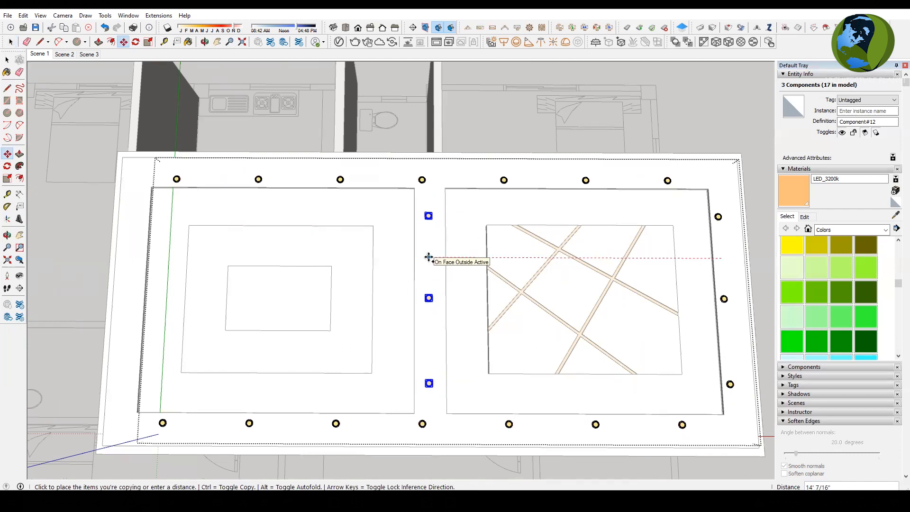
pyautogui.click(429, 257)
# Step: Copy the three divider spotlights about 14 feet across to the side border beside the nested-rectangle panel
pyautogui.click(431, 261)
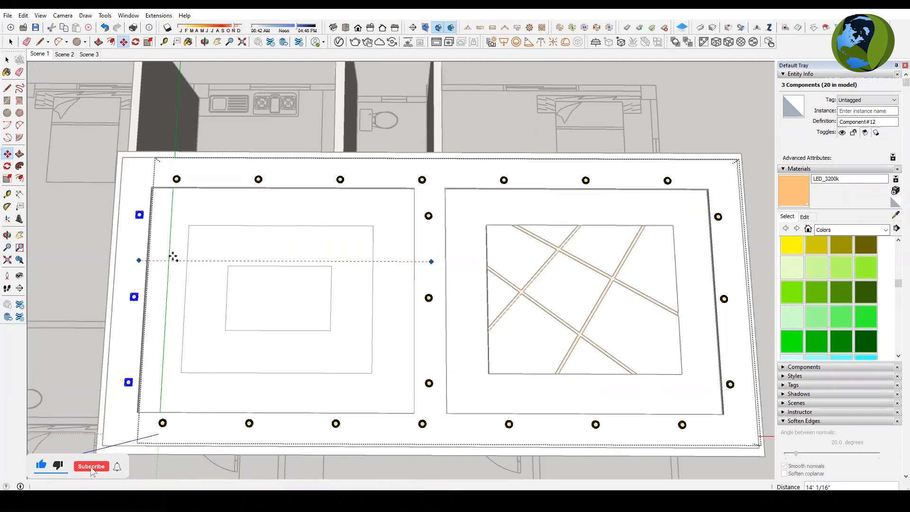
pyautogui.click(138, 260)
pyautogui.press('space')
# Step: Move the back row's middle spotlight about 4 inches sideways to line it up with the divider spotlights
pyautogui.scroll(-3, 422, 277)
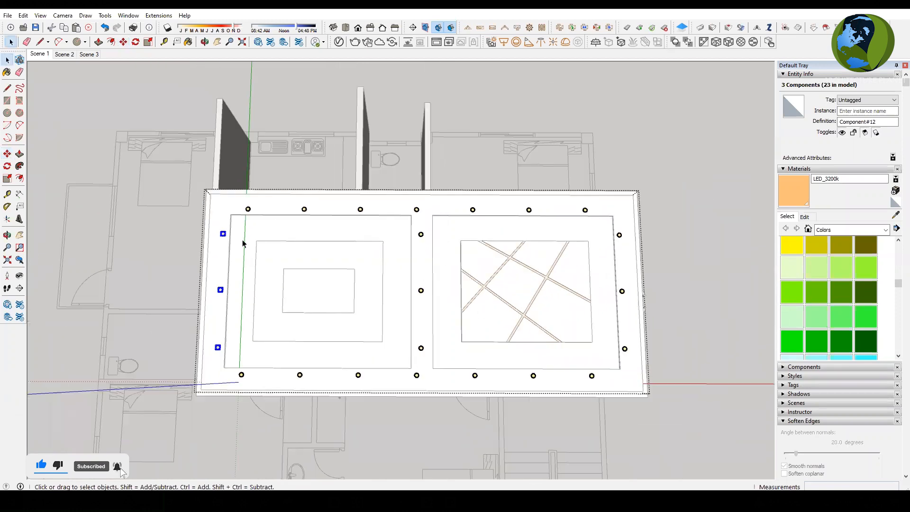
pyautogui.scroll(4, 453, 319)
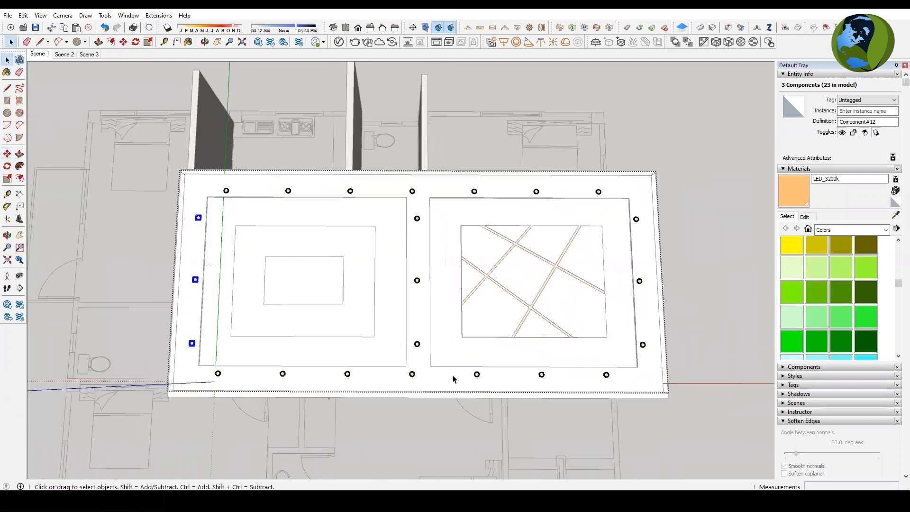
pyautogui.click(404, 150)
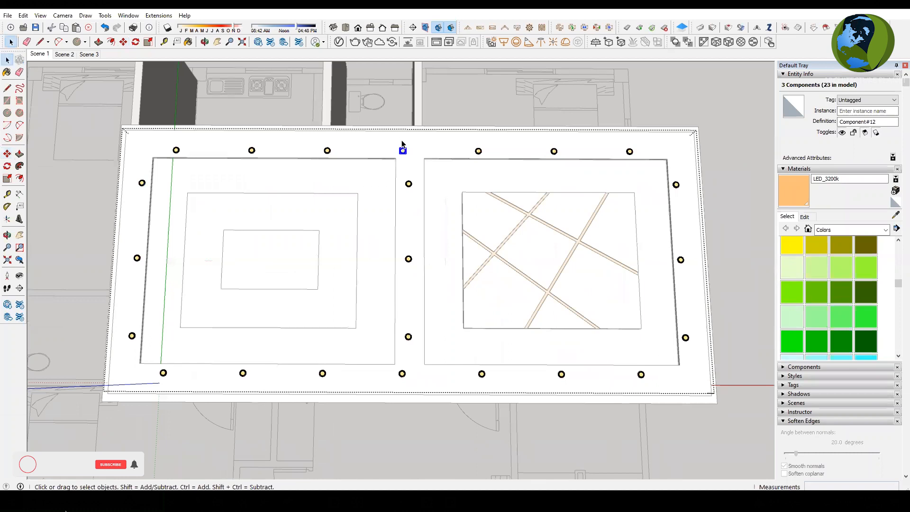
pyautogui.scroll(3, 404, 148)
pyautogui.press('m')
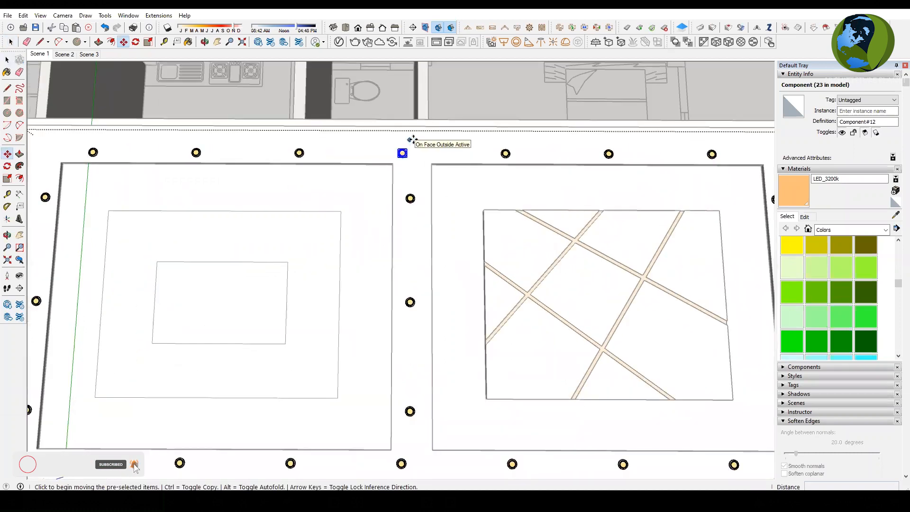
pyautogui.click(411, 140)
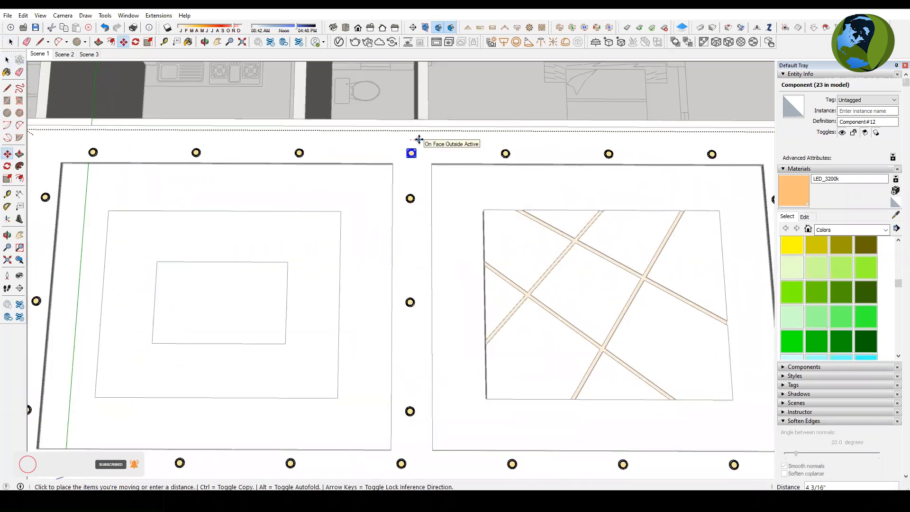
pyautogui.click(419, 139)
# Step: Move the front row's middle spotlight about 3 1/4 inches sideways to line it up with the divider spotlights
pyautogui.scroll(-2, 412, 151)
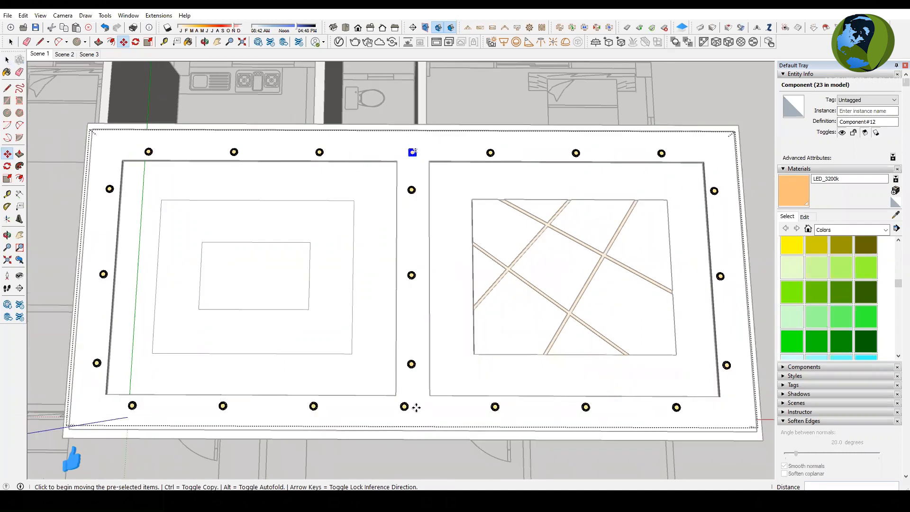
pyautogui.press('space')
pyautogui.scroll(3, 415, 408)
pyautogui.press('m')
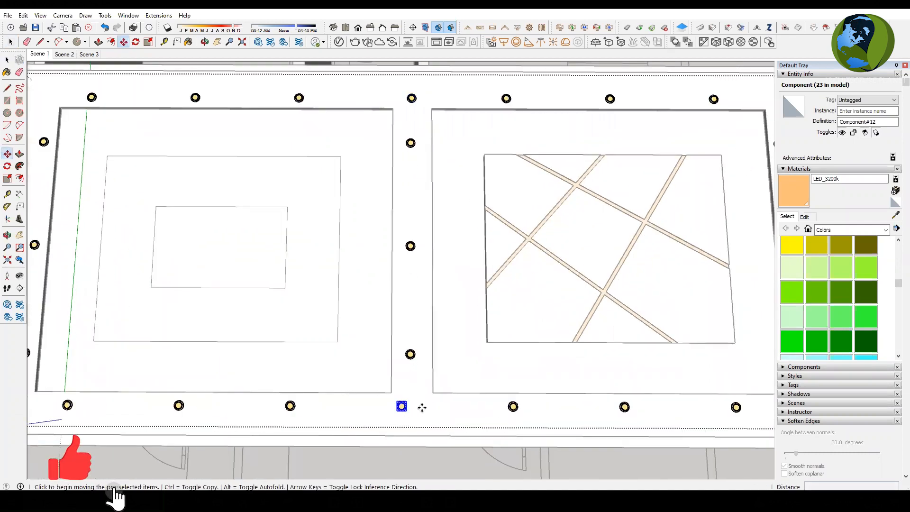
pyautogui.click(426, 408)
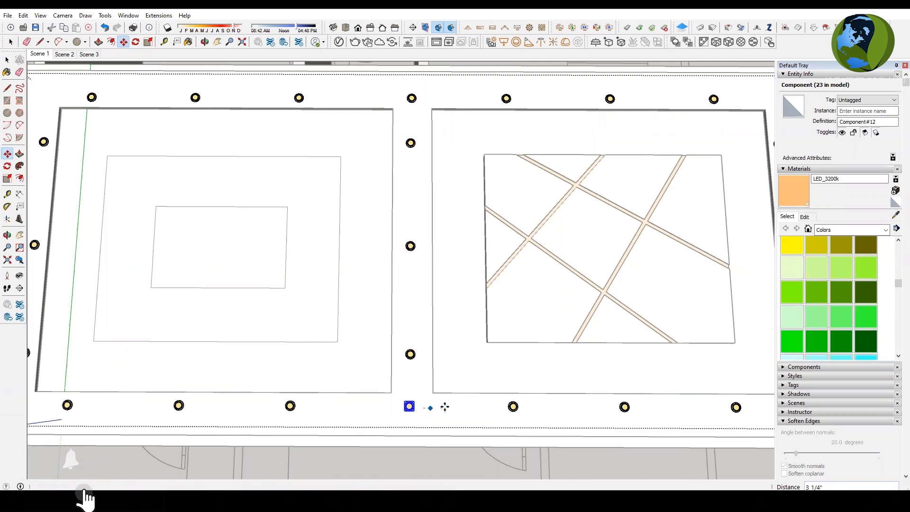
pyautogui.press('space')
# Step: Move the divider's back spotlight about 1 foot 2 inches toward the divider's middle spotlight
pyautogui.scroll(-2, 445, 406)
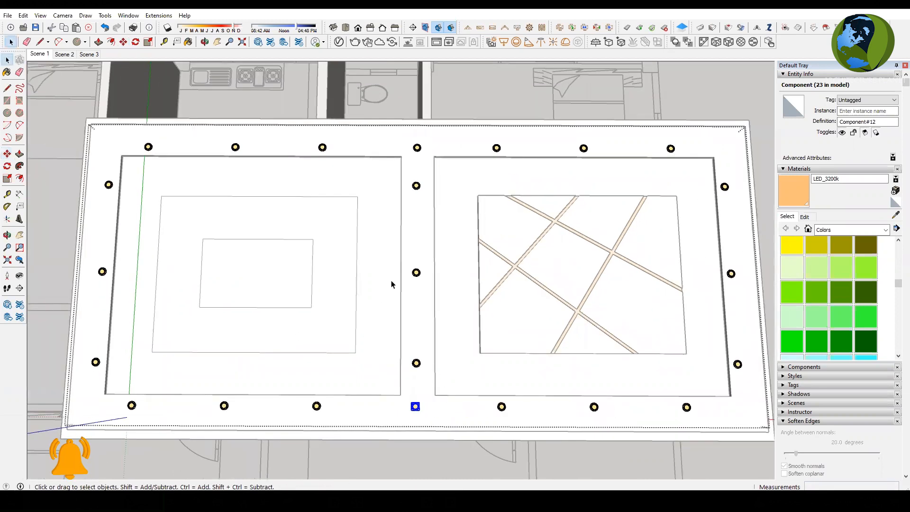
pyautogui.click(416, 185)
pyautogui.press('m')
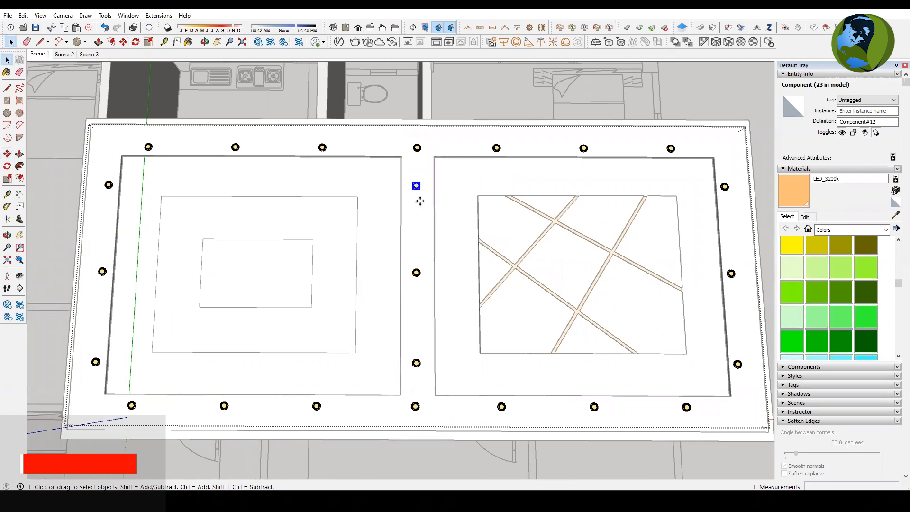
pyautogui.click(421, 204)
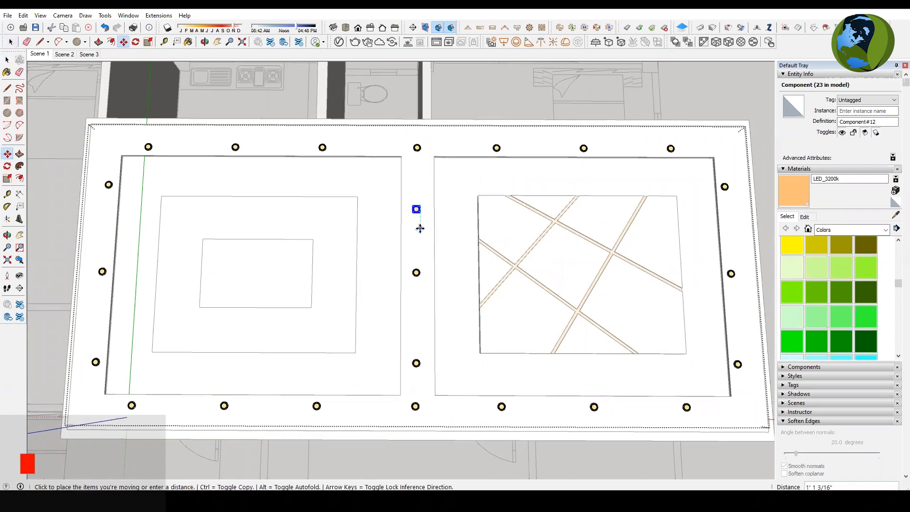
pyautogui.click(420, 230)
pyautogui.press('space')
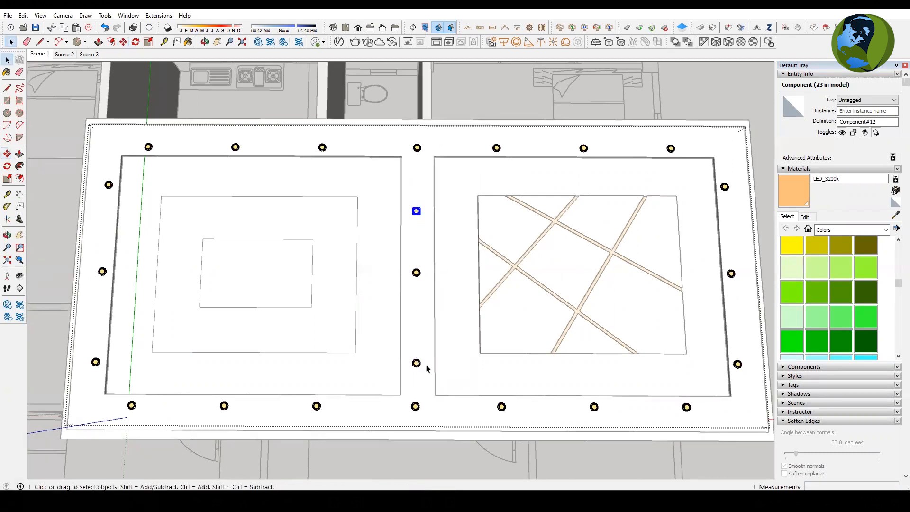
# Step: Move the divider's front spotlight about 1 foot 2 1/4 inches toward the middle one and clear the selection
pyautogui.press('m')
pyautogui.click(424, 321)
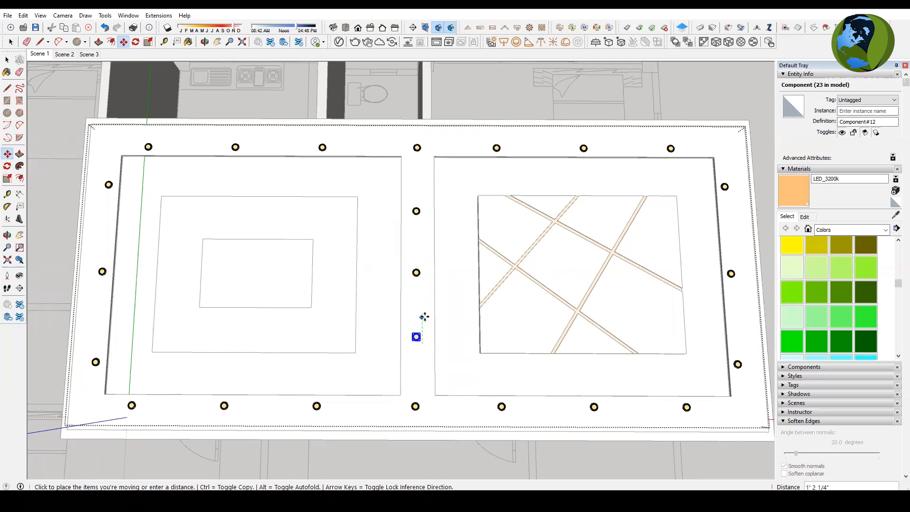
pyautogui.click(424, 316)
pyautogui.press('space')
pyautogui.scroll(-5, 619, 339)
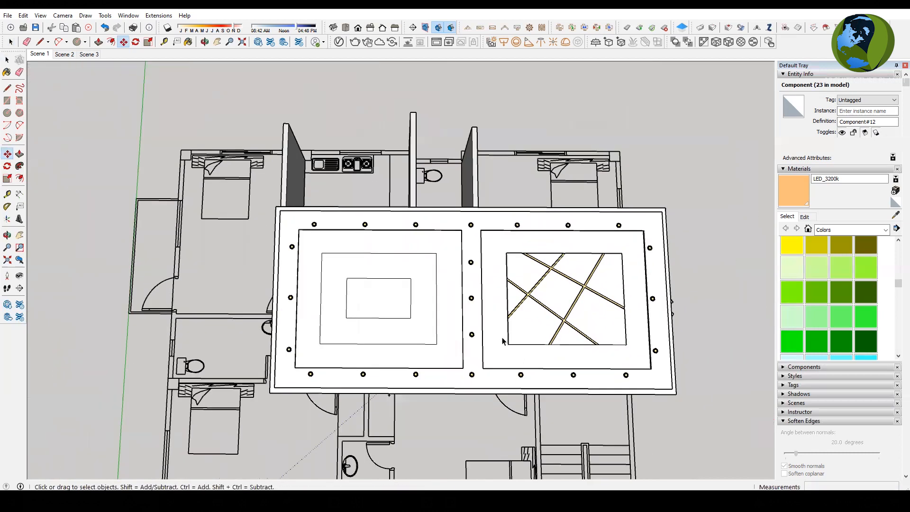
pyautogui.press('Escape')
# Step: Open the ceiling for editing and select the back side face of the nested-rectangle recess
pyautogui.scroll(3, 527, 349)
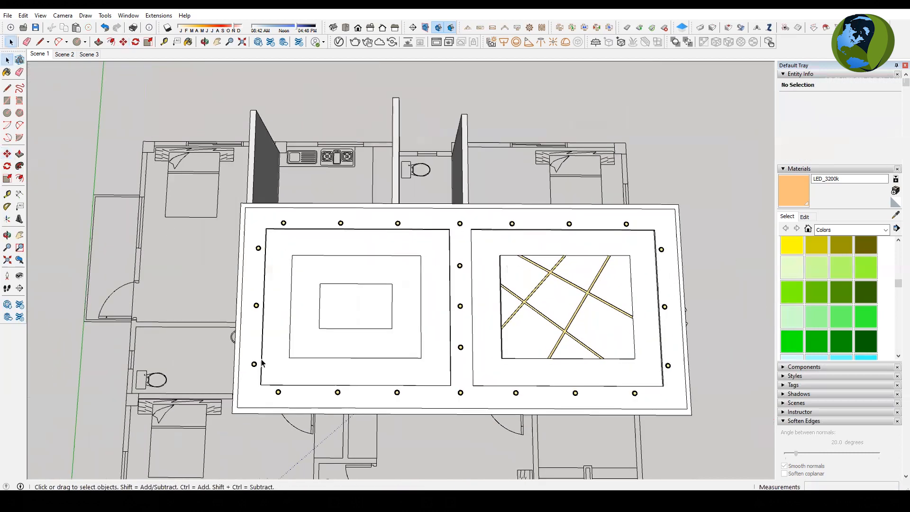
pyautogui.scroll(3, 261, 364)
pyautogui.moveTo(319, 295); pyautogui.dragTo(300, 122, button='middle')
pyautogui.scroll(6, 285, 130)
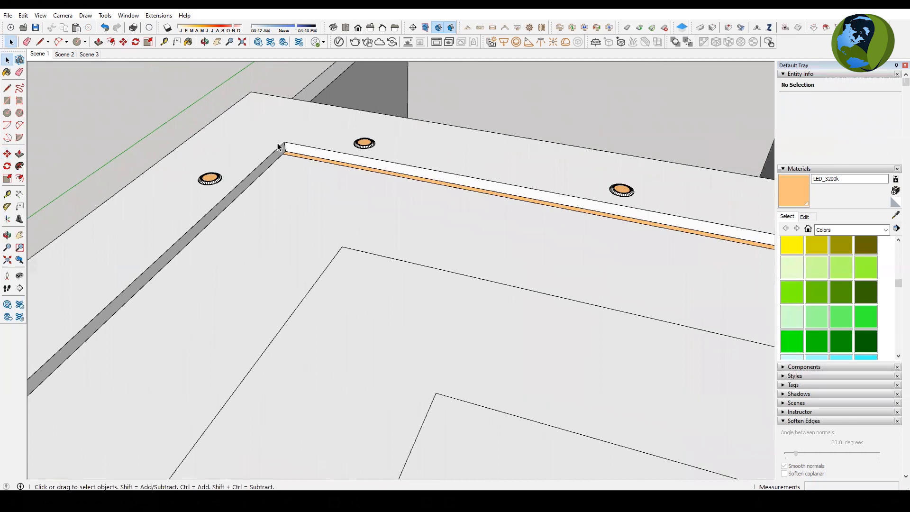
pyautogui.tripleClick(278, 144)
pyautogui.scroll(2, 294, 157)
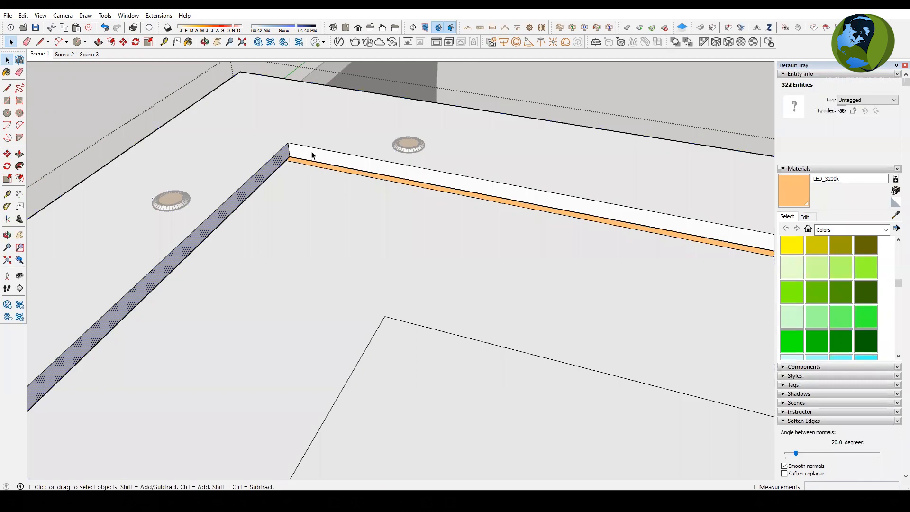
pyautogui.click(312, 155)
# Step: Sample the wood material Material3 from the side of the tall cabinet inside the room
pyautogui.click(895, 215)
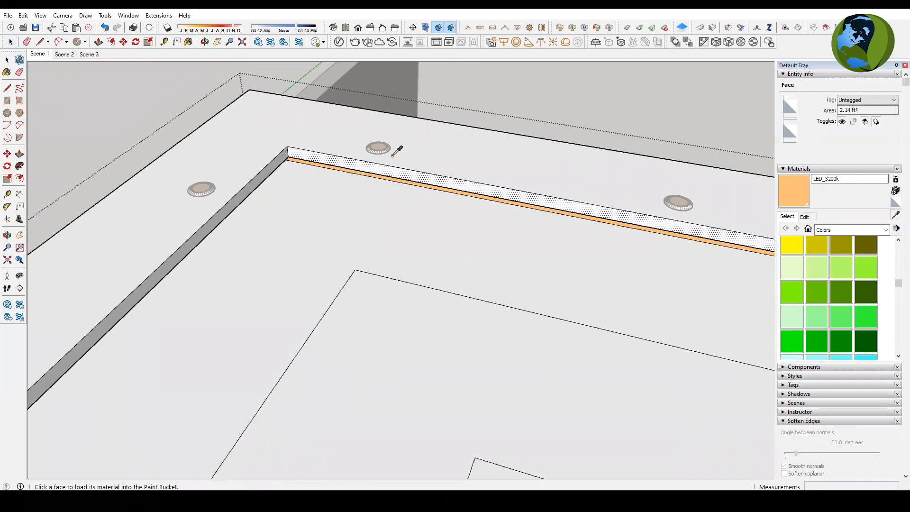
pyautogui.scroll(-6, 392, 160)
pyautogui.moveTo(398, 327); pyautogui.dragTo(368, 303, button='middle')
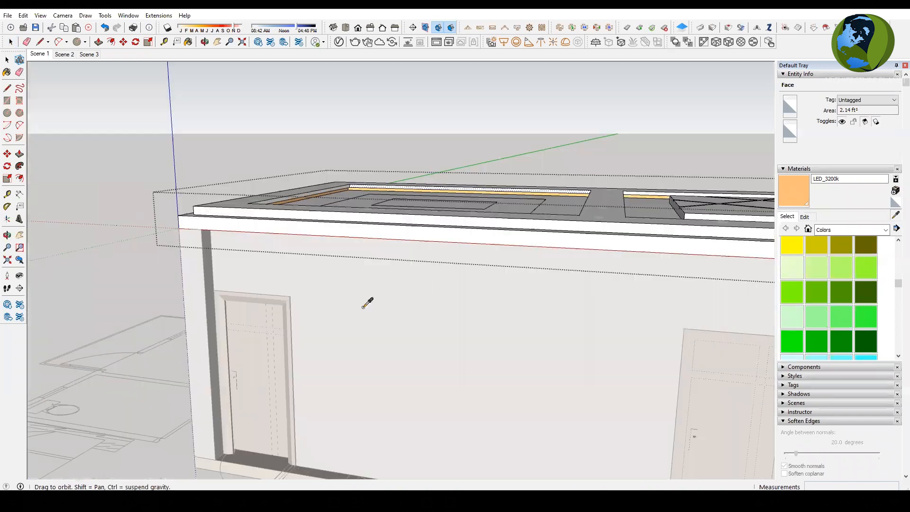
pyautogui.scroll(3, 392, 311)
pyautogui.moveTo(451, 280); pyautogui.dragTo(141, 202, button='middle')
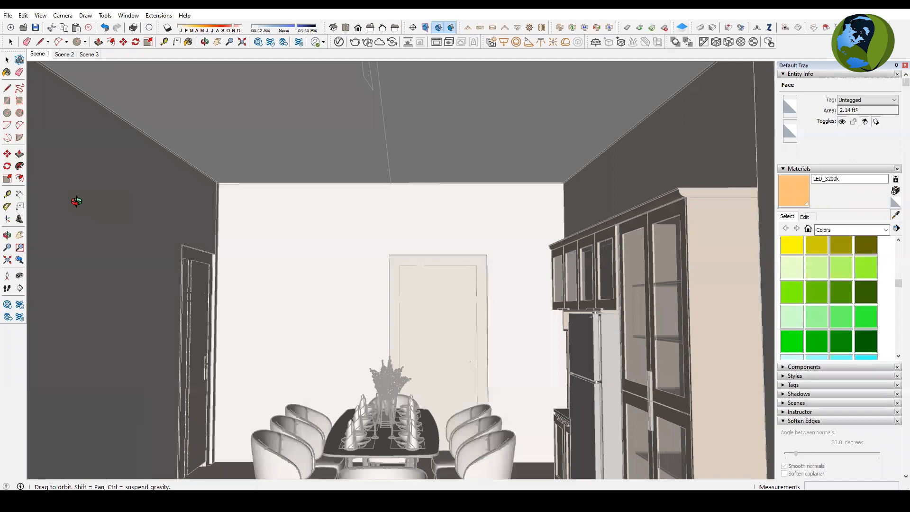
pyautogui.click(683, 219)
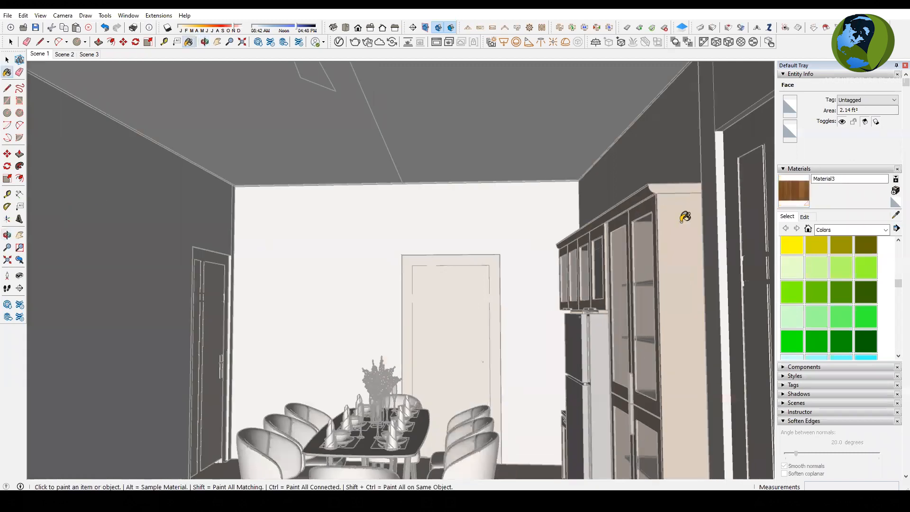
# Step: Paint the back side face of the nested-rectangle recess with the sampled wood Material3
pyautogui.moveTo(463, 199); pyautogui.dragTo(485, 67, button='middle')
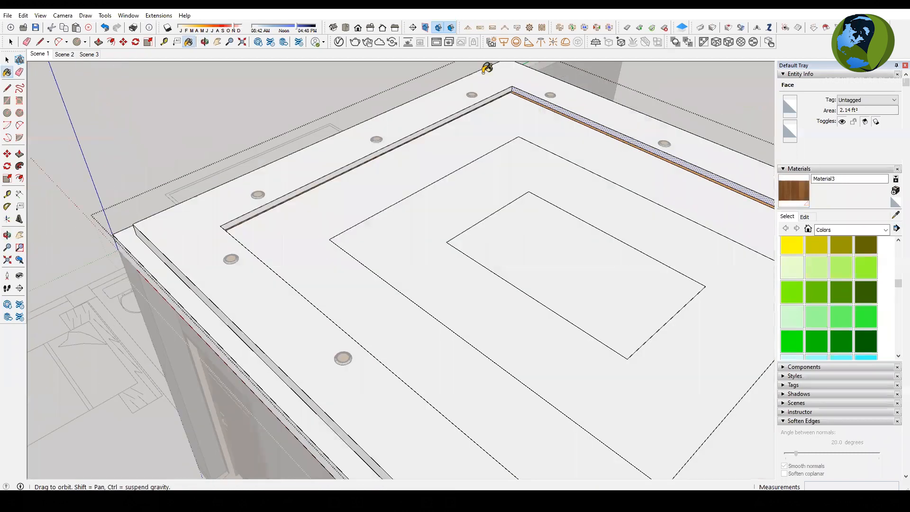
pyautogui.scroll(5, 514, 85)
pyautogui.scroll(4, 505, 97)
pyautogui.click(506, 99)
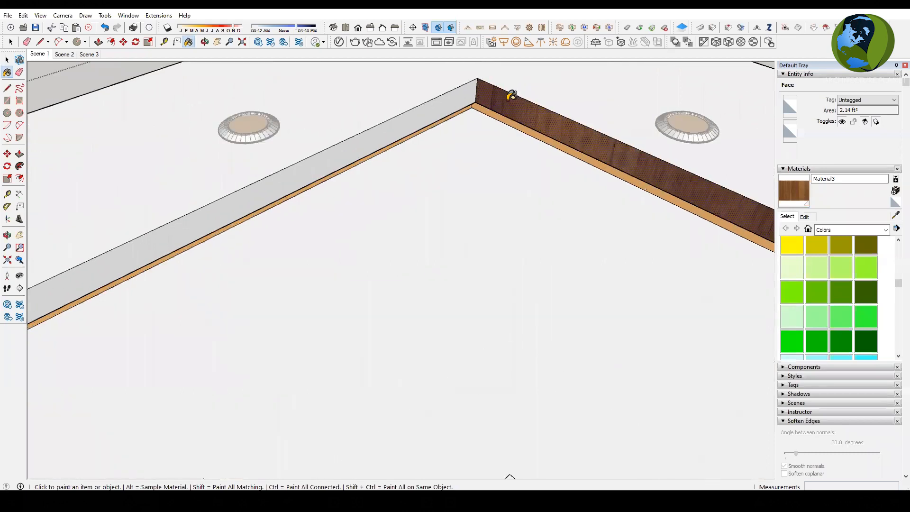
pyautogui.press('space')
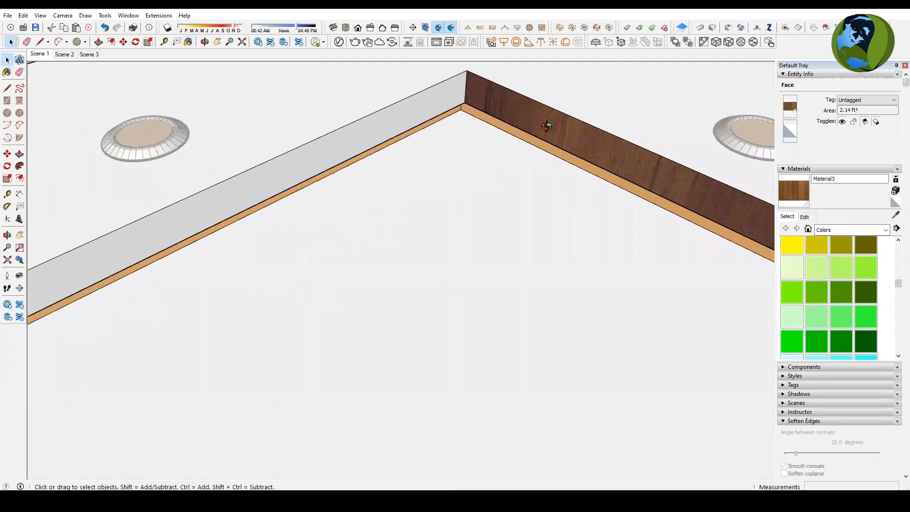
# Step: Rotate the wood texture on the recess's painted side face by 90 degrees
pyautogui.moveTo(546, 127); pyautogui.dragTo(180, 263, button='middle')
pyautogui.scroll(-4, 181, 263)
pyautogui.scroll(5, 440, 166)
pyautogui.rightClick(371, 161)
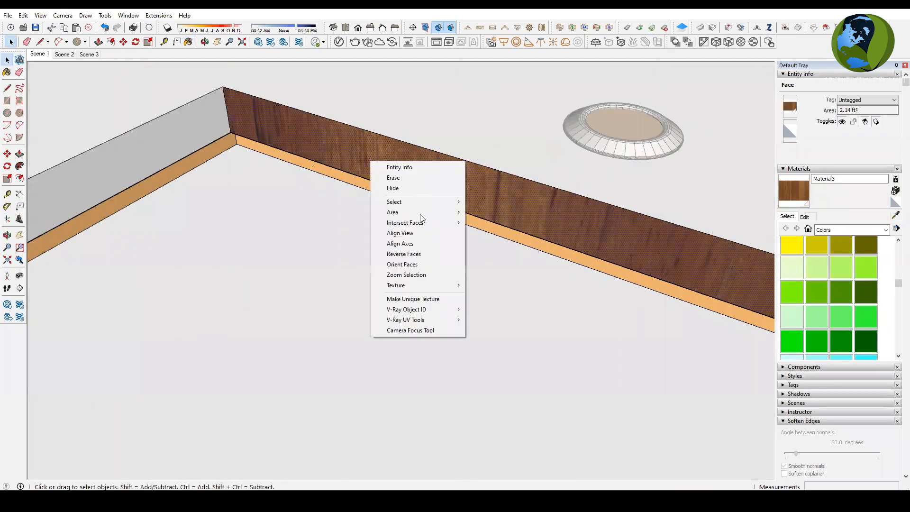
pyautogui.moveTo(419, 285)
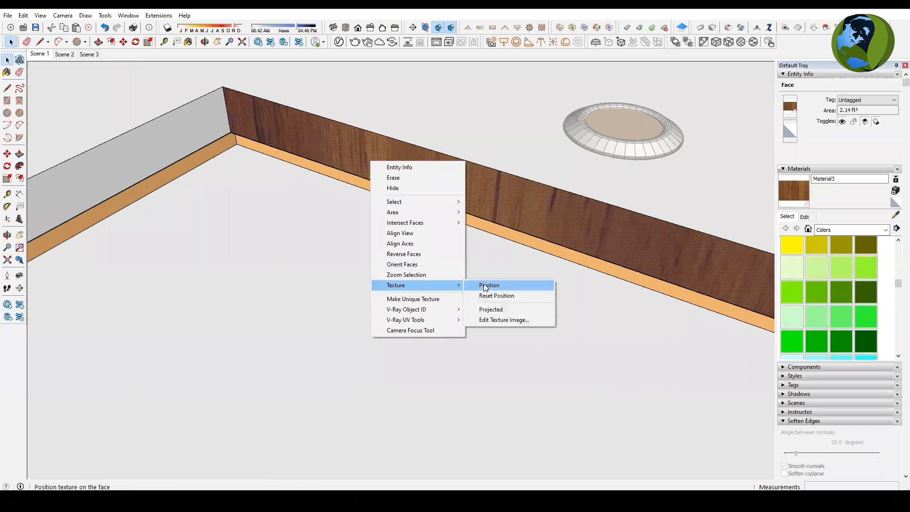
pyautogui.click(486, 286)
pyautogui.rightClick(442, 170)
pyautogui.moveTo(480, 211)
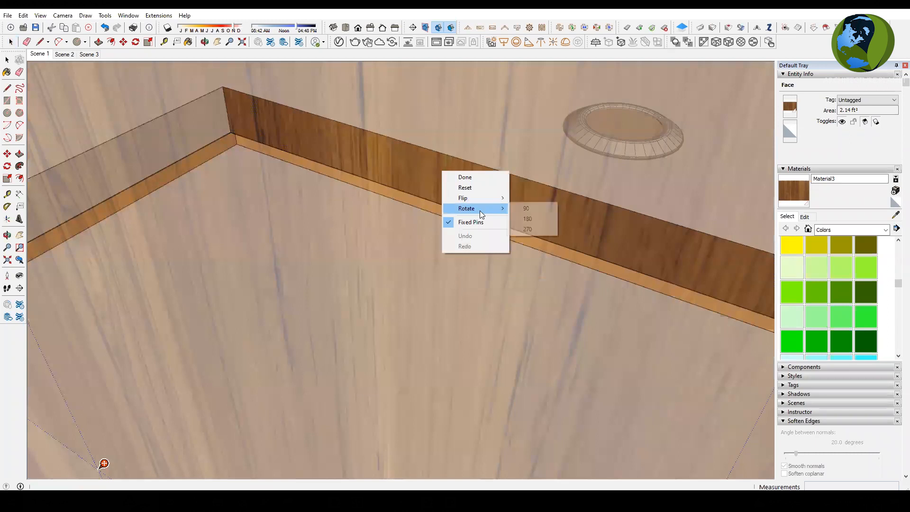
pyautogui.click(530, 209)
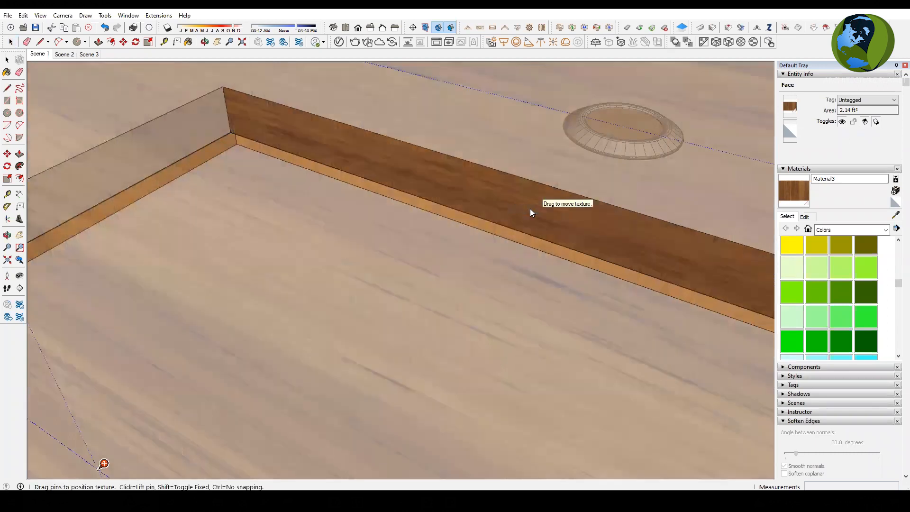
pyautogui.click(10, 43)
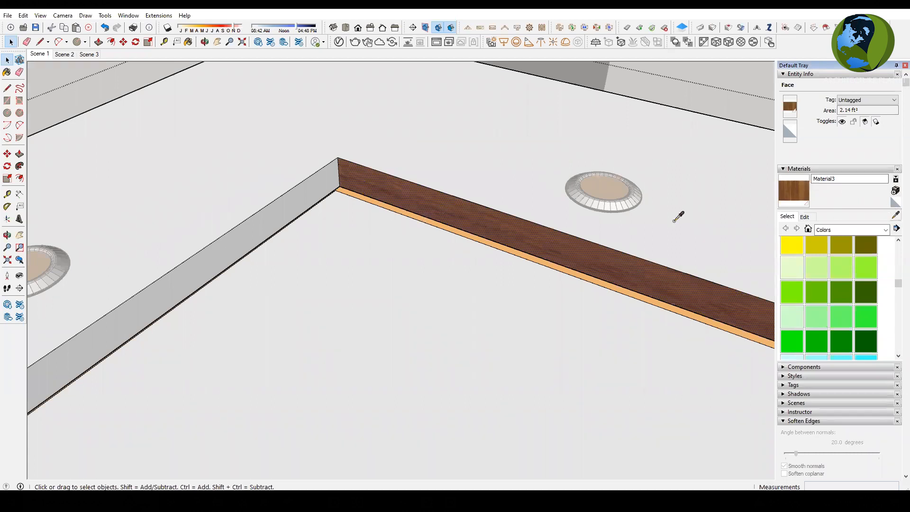
# Step: Sample the rotated wood texture and paint the other side faces of the nested-rectangle recess with it
pyautogui.click(375, 198)
pyautogui.moveTo(358, 147); pyautogui.dragTo(103, 116, button='middle')
pyautogui.scroll(4, 76, 152)
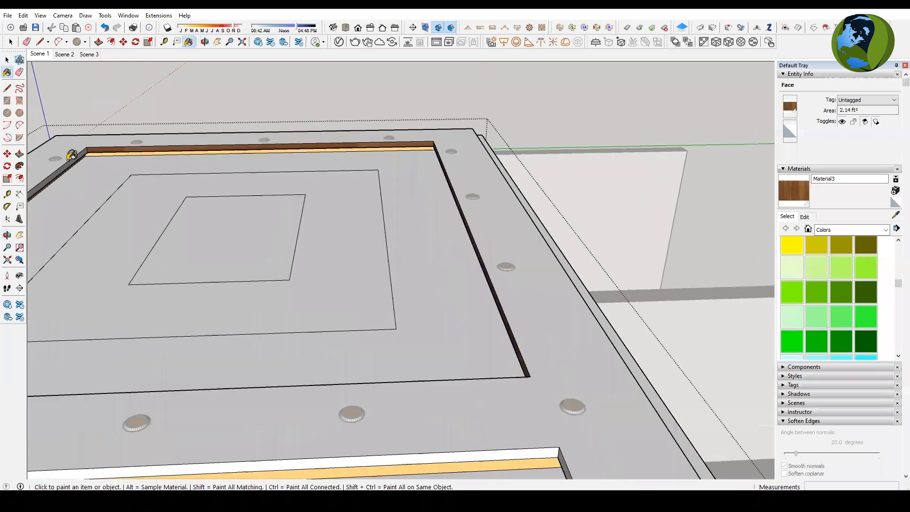
pyautogui.scroll(-4, 76, 157)
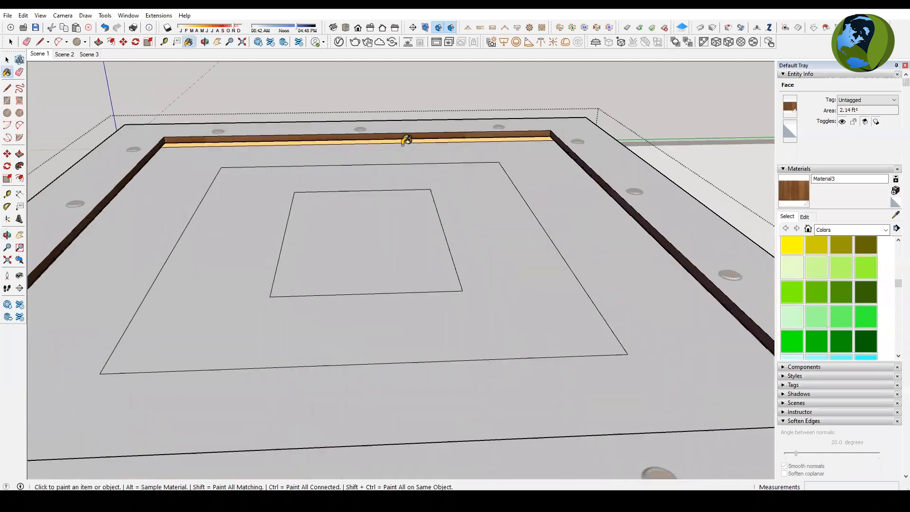
pyautogui.scroll(-2, 437, 296)
pyautogui.scroll(2, 438, 309)
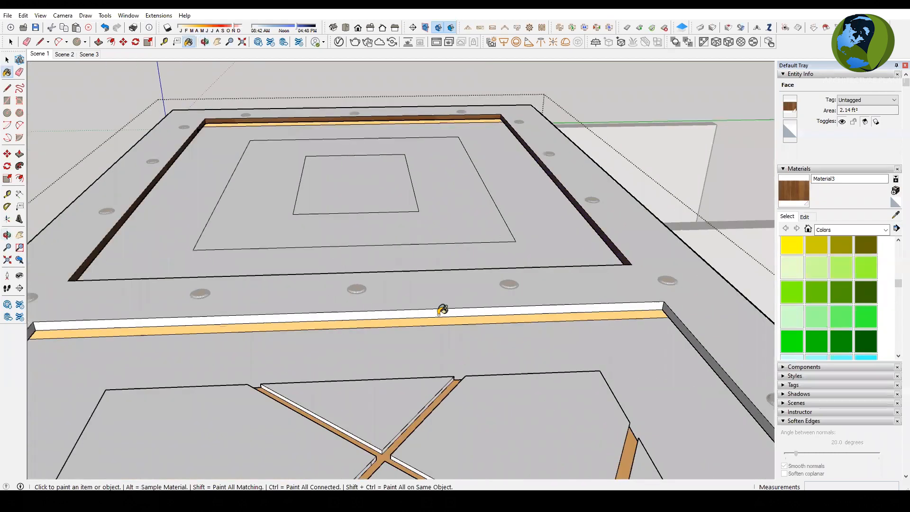
# Step: Paint the side faces of the recess around the crossed-strip panel with the wood Material3
pyautogui.click(442, 310)
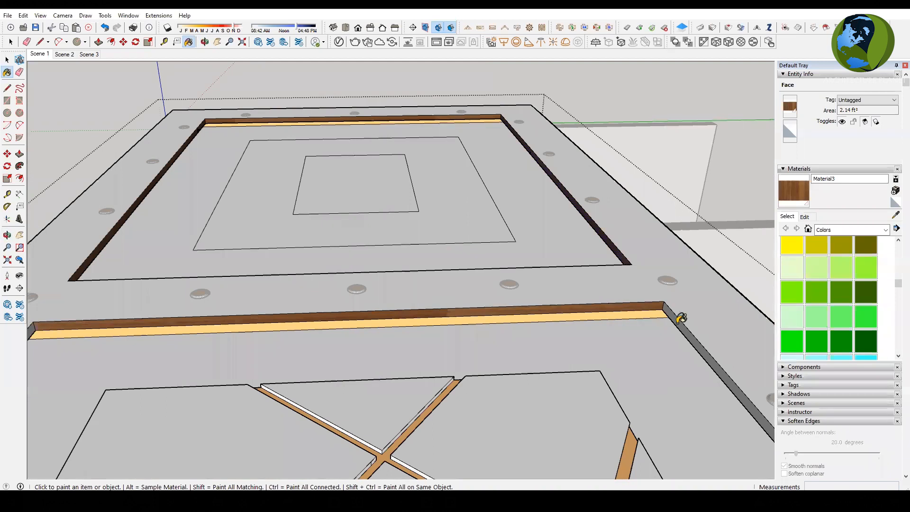
pyautogui.click(674, 321)
pyautogui.scroll(6, 112, 360)
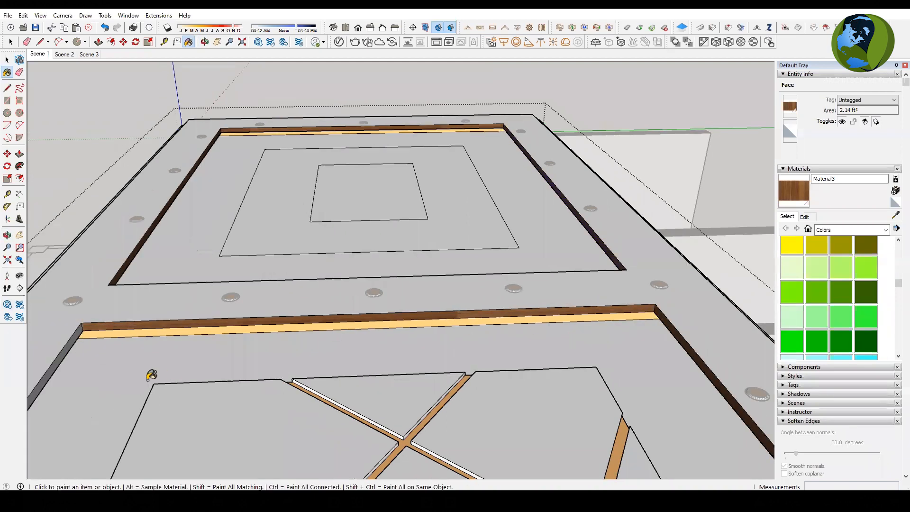
pyautogui.click(106, 366)
pyautogui.scroll(-3, 105, 359)
pyautogui.moveTo(439, 421)
pyautogui.mouseDown(button='middle')
pyautogui.moveTo(628, 393)
pyautogui.moveTo(614, 252)
pyautogui.moveTo(597, 301)
pyautogui.mouseUp(button='middle')
pyautogui.click(598, 300)
# Step: Paint the outer side faces of the crossed-strip panel with the wood Material3
pyautogui.scroll(-2, 258, 388)
pyautogui.scroll(-2, 252, 395)
pyautogui.moveTo(258, 394); pyautogui.dragTo(528, 300, button='middle')
pyautogui.scroll(5, 545, 117)
pyautogui.scroll(-3, 544, 118)
pyautogui.scroll(3, 512, 317)
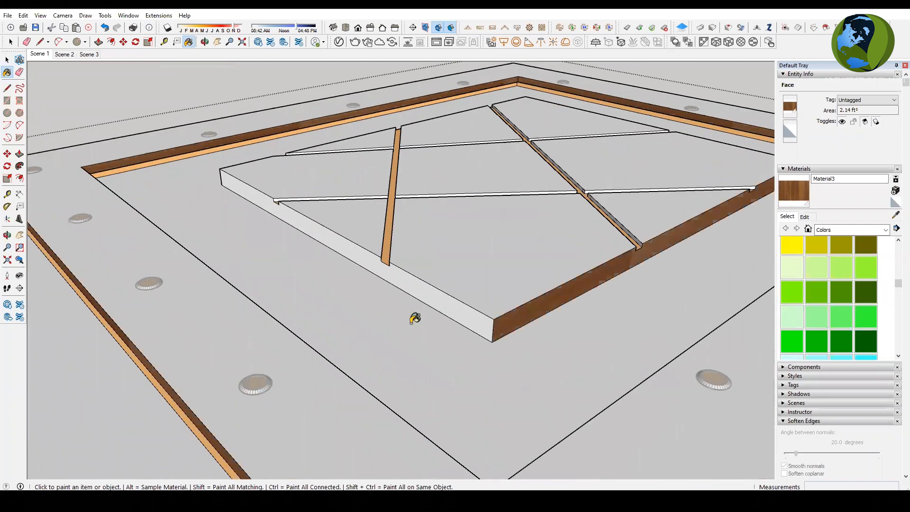
pyautogui.click(409, 284)
pyautogui.scroll(-2, 351, 342)
pyautogui.moveTo(315, 337)
pyautogui.mouseDown(button='middle')
pyautogui.moveTo(705, 317)
pyautogui.moveTo(830, 289)
pyautogui.mouseUp(button='middle')
pyautogui.scroll(3, 398, 142)
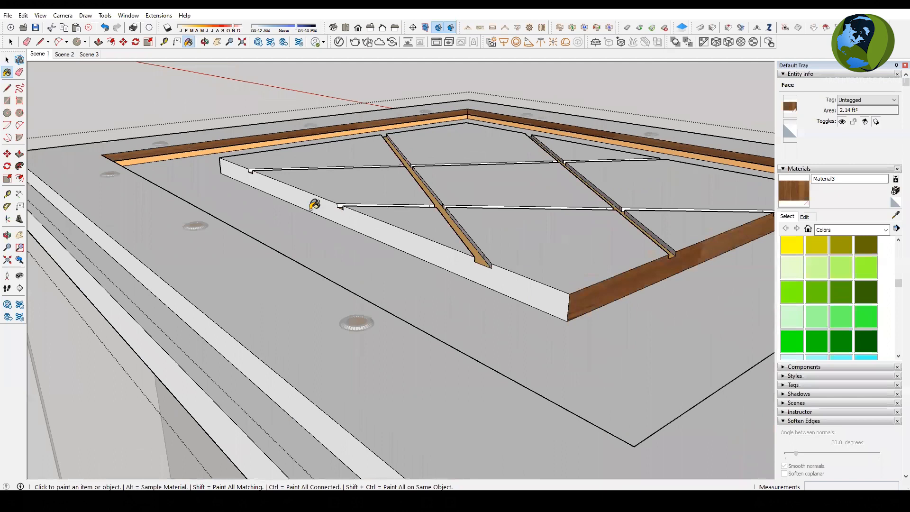
pyautogui.scroll(-3, 252, 141)
pyautogui.moveTo(545, 228); pyautogui.dragTo(591, 181, button='middle')
pyautogui.scroll(3, 598, 180)
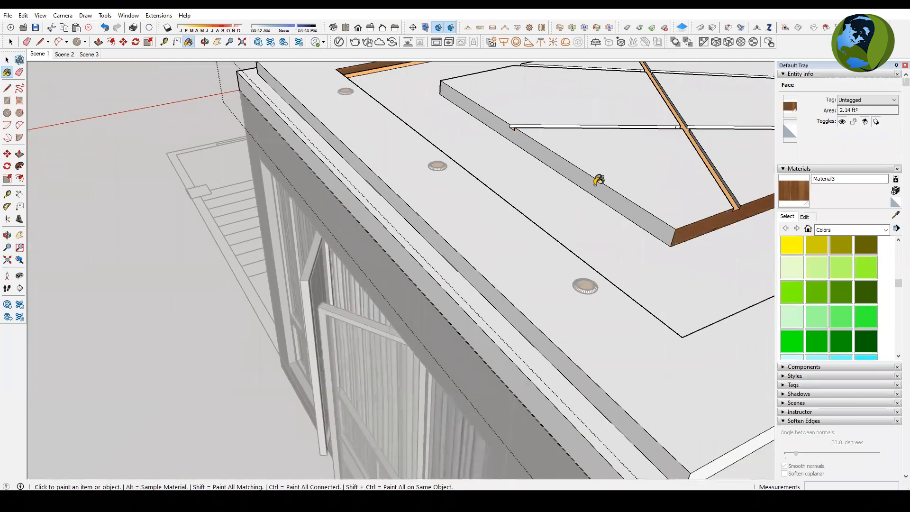
pyautogui.scroll(-5, 204, 357)
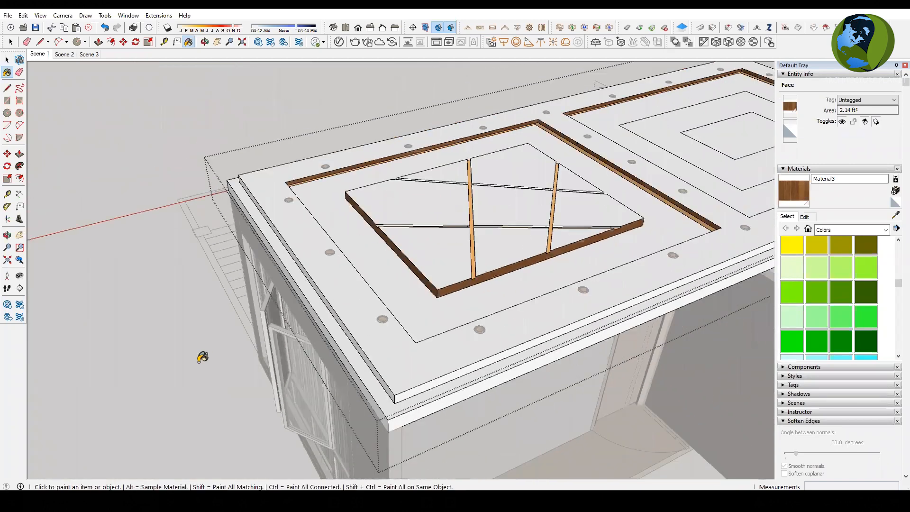
pyautogui.scroll(5, 661, 172)
# Step: Push/Pull the band between the two nested rectangles 4 inches to form a raised frame
pyautogui.press('space')
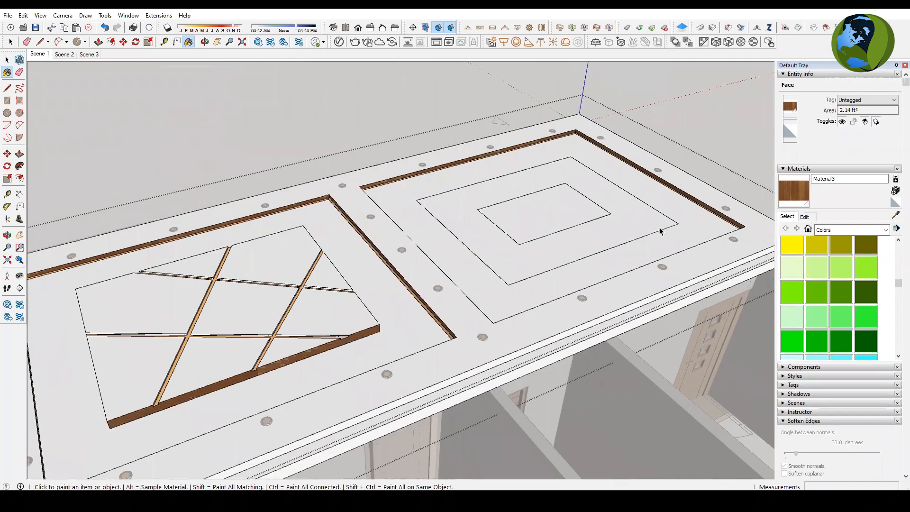
pyautogui.moveTo(616, 240); pyautogui.dragTo(444, 259, button='middle')
pyautogui.moveTo(593, 248); pyautogui.dragTo(417, 169, button='middle')
pyautogui.scroll(5, 407, 234)
pyautogui.click(428, 188)
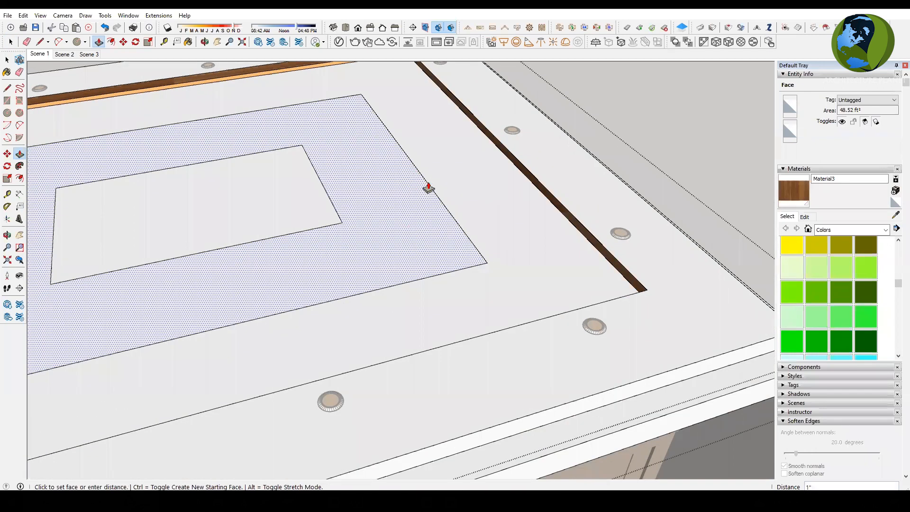
pyautogui.scroll(-3, 553, 272)
pyautogui.moveTo(446, 265); pyautogui.dragTo(467, 304, button='middle')
pyautogui.moveTo(322, 289); pyautogui.dragTo(342, 268, button='middle')
pyautogui.scroll(-2, 356, 279)
pyautogui.moveTo(388, 228); pyautogui.dragTo(401, 228, button='middle')
pyautogui.moveTo(342, 286); pyautogui.dragTo(414, 261, button='middle')
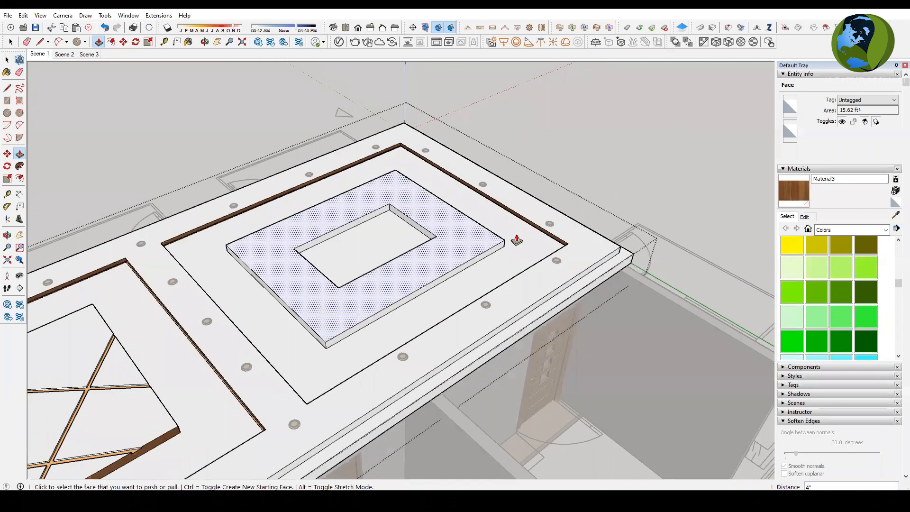
# Step: Draw a line about 9' 1/8" long along the mid-height of one long side face of the crossed-strip panel
pyautogui.scroll(-3, 513, 239)
pyautogui.scroll(-2, 399, 327)
pyautogui.moveTo(364, 286); pyautogui.dragTo(376, 271, button='middle')
pyautogui.scroll(4, 164, 408)
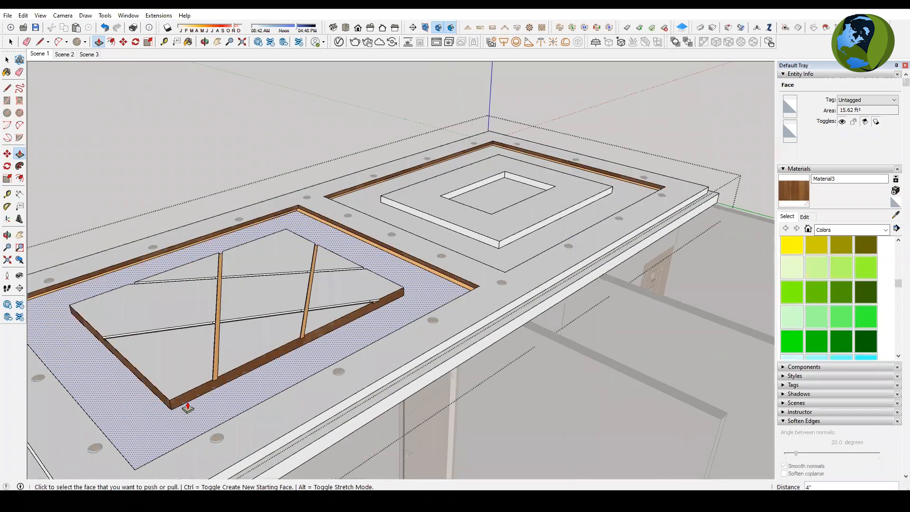
pyautogui.press('l')
pyautogui.scroll(1, 164, 402)
pyautogui.click(163, 404)
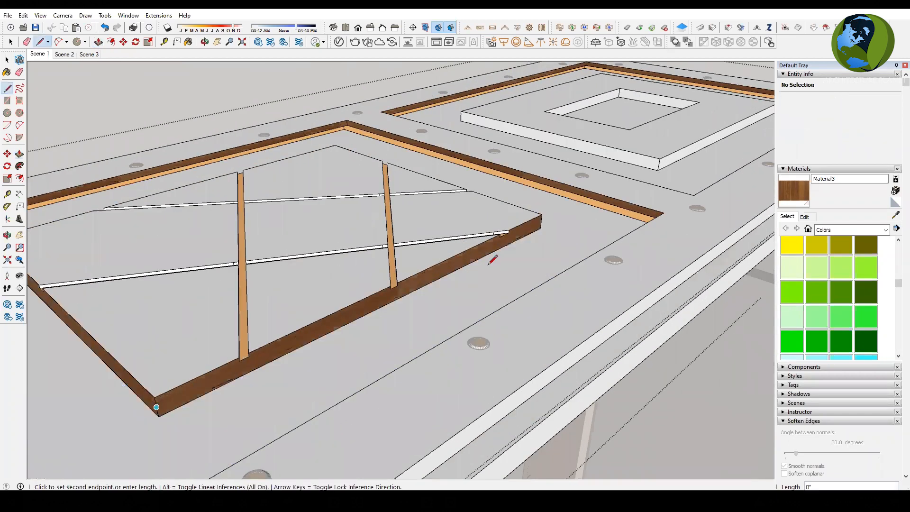
pyautogui.click(541, 220)
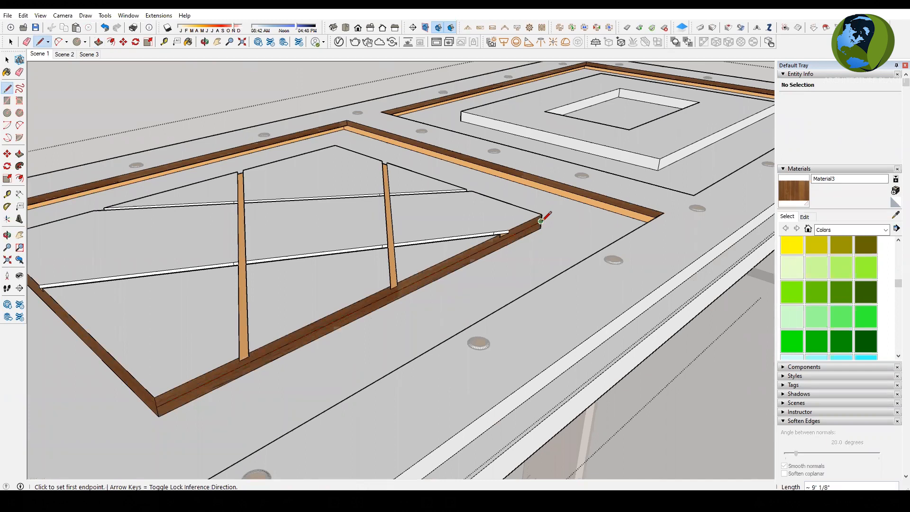
# Step: Continue the mid-height dividing line along the adjoining short side face of the crossed-strip panel
pyautogui.press('space')
pyautogui.scroll(2, 452, 262)
pyautogui.moveTo(526, 256); pyautogui.dragTo(71, 331, button='middle')
pyautogui.click(212, 203)
pyautogui.scroll(2, 211, 199)
pyautogui.press('l')
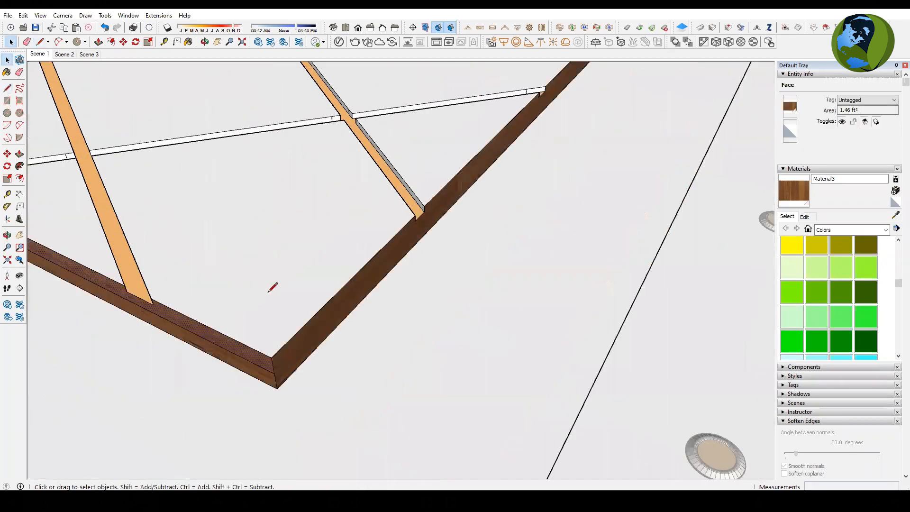
pyautogui.click(275, 374)
pyautogui.scroll(-3, 338, 432)
pyautogui.scroll(3, 538, 138)
pyautogui.moveTo(494, 208); pyautogui.dragTo(254, 193, button='middle')
pyautogui.scroll(2, 246, 193)
pyautogui.click(234, 203)
# Step: Draw matching mid-height lines along the two remaining side faces of the crossed-strip panel
pyautogui.scroll(-3, 577, 335)
pyautogui.moveTo(458, 359); pyautogui.dragTo(389, 125, button='middle')
pyautogui.scroll(4, 406, 113)
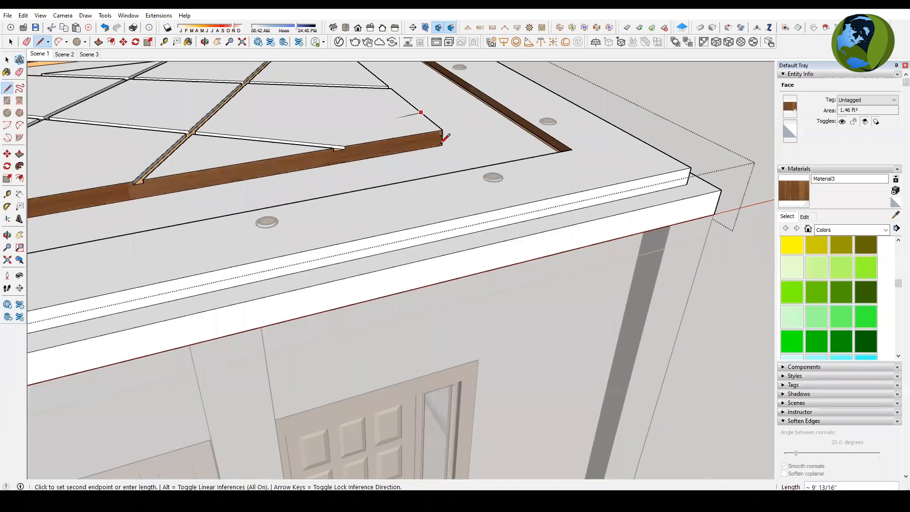
pyautogui.scroll(2, 444, 140)
pyautogui.click(454, 139)
pyautogui.moveTo(518, 240); pyautogui.dragTo(303, 313, button='middle')
pyautogui.scroll(-2, 340, 199)
pyautogui.scroll(2, 339, 198)
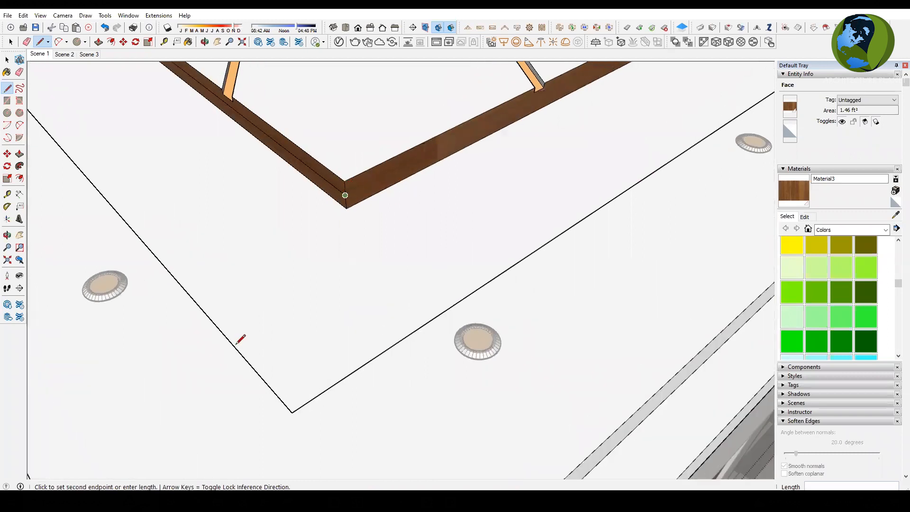
pyautogui.scroll(-3, 236, 346)
pyautogui.keyDown('shift'); pyautogui.moveTo(597, 101); pyautogui.dragTo(554, 134, button='middle'); pyautogui.keyUp('shift')
pyautogui.scroll(1, 534, 143)
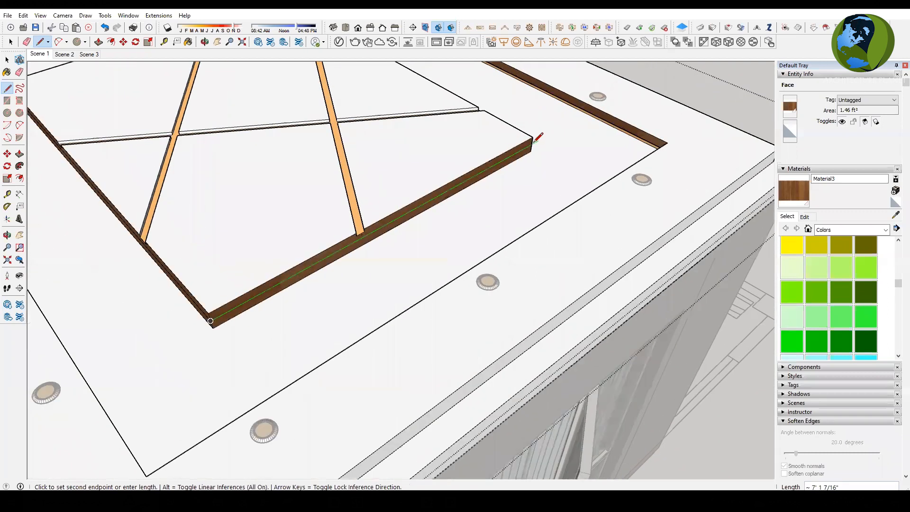
pyautogui.scroll(2, 535, 140)
# Step: Sample the LED_3200k material from a crossed strip and paint the lower half of a panel side face with it
pyautogui.click(895, 216)
pyautogui.scroll(3, 288, 134)
pyautogui.click(239, 171)
pyautogui.click(545, 204)
pyautogui.moveTo(242, 221)
pyautogui.mouseDown(button='middle')
pyautogui.moveTo(258, 272)
pyautogui.moveTo(321, 206)
pyautogui.mouseUp(button='middle')
pyautogui.scroll(-3, 310, 199)
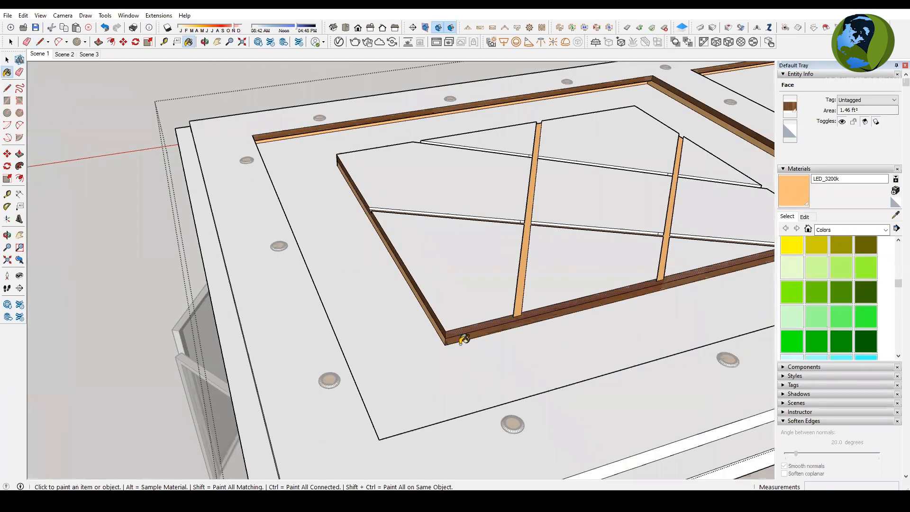
# Step: Paint the lower halves of the crossed-strip panel's remaining side faces with LED_3200k
pyautogui.scroll(2, 463, 339)
pyautogui.scroll(-4, 213, 291)
pyautogui.moveTo(204, 288)
pyautogui.mouseDown(button='middle')
pyautogui.moveTo(578, 199)
pyautogui.moveTo(454, 171)
pyautogui.moveTo(74, 166)
pyautogui.moveTo(273, 88)
pyautogui.mouseUp(button='middle')
pyautogui.scroll(3, 366, 94)
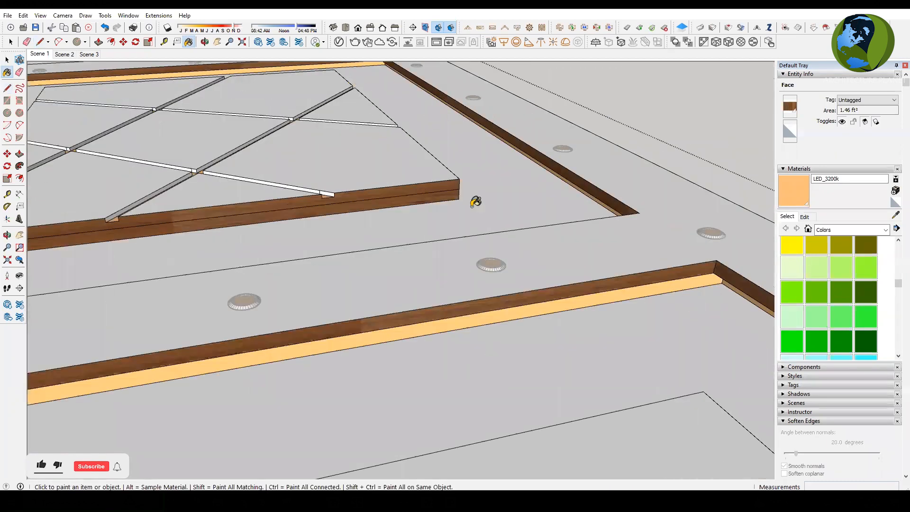
pyautogui.scroll(3, 476, 202)
pyautogui.click(506, 241)
pyautogui.moveTo(268, 216); pyautogui.dragTo(170, 209, button='middle')
pyautogui.click(381, 191)
# Step: Push/Pull the lower LED bands of two adjoining crossed-strip panel sides inward 1 inch
pyautogui.moveTo(347, 209)
pyautogui.mouseDown(button='middle')
pyautogui.moveTo(482, 177)
pyautogui.moveTo(545, 180)
pyautogui.mouseUp(button='middle')
pyautogui.press('p')
pyautogui.scroll(4, 519, 169)
pyautogui.moveTo(497, 158); pyautogui.dragTo(424, 221, button='middle')
pyautogui.click(415, 220)
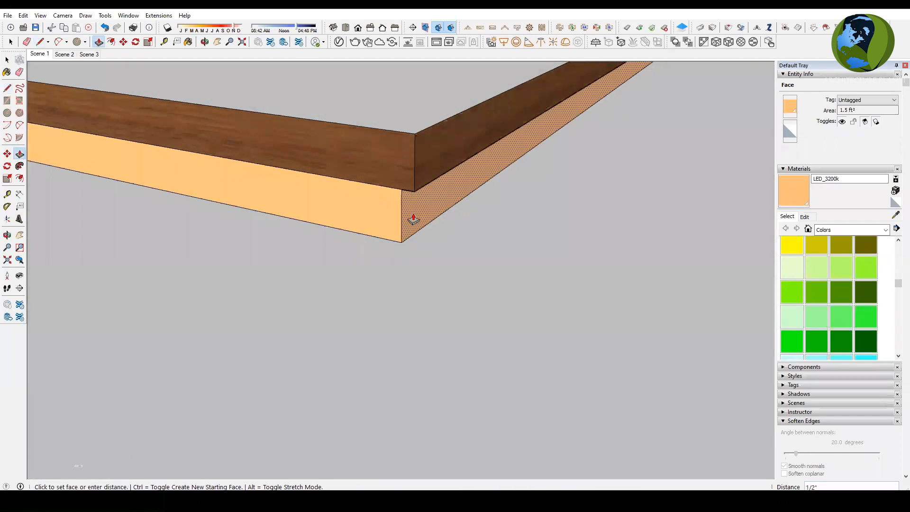
pyautogui.write('1')
pyautogui.press('Return')
pyautogui.doubleClick(370, 221)
pyautogui.scroll(-6, 670, 329)
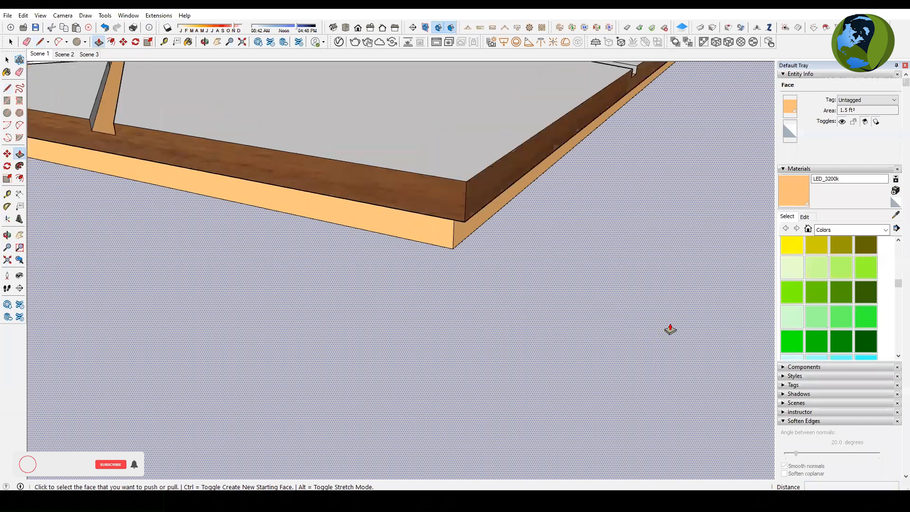
# Step: Repeat the 1-inch inward push on the panel's remaining LED band faces and close the ceiling group
pyautogui.moveTo(470, 259); pyautogui.dragTo(478, 114, button='middle')
pyautogui.scroll(2, 610, 191)
pyautogui.click(611, 165)
pyautogui.click(611, 166)
pyautogui.scroll(2, 478, 114)
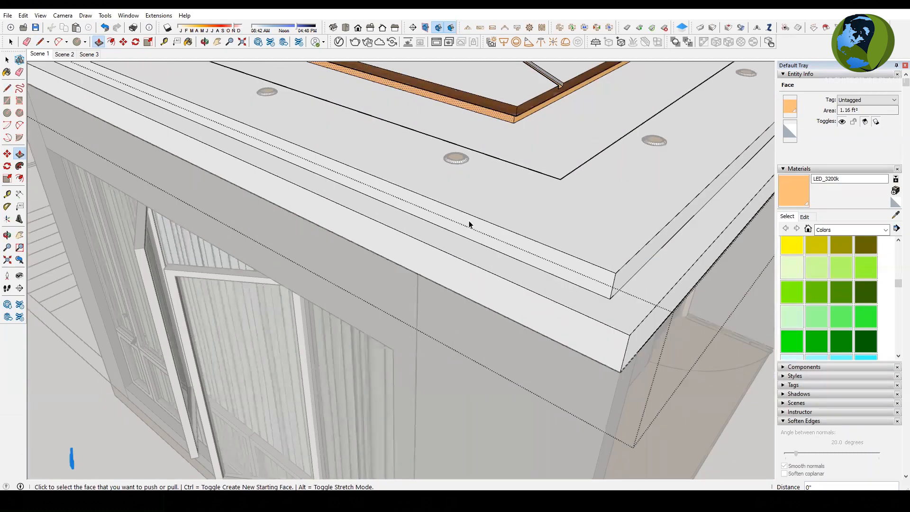
pyautogui.press('space')
pyautogui.scroll(-2, 457, 306)
pyautogui.click(438, 327)
pyautogui.scroll(-1, 408, 400)
pyautogui.scroll(-3, 408, 401)
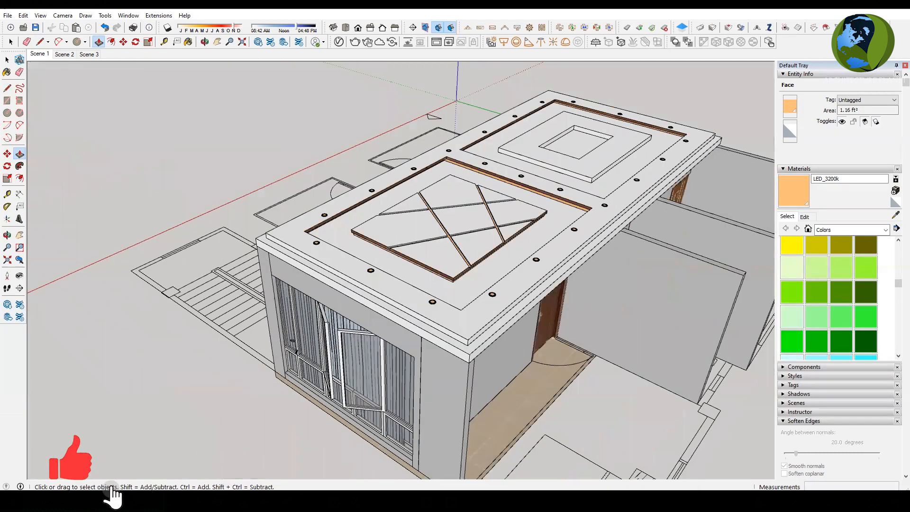
# Step: Open the ceiling group and push the raised nested-rectangle frame back 4 inches, flush with the recess face
pyautogui.moveTo(411, 311); pyautogui.dragTo(701, 374, button='middle')
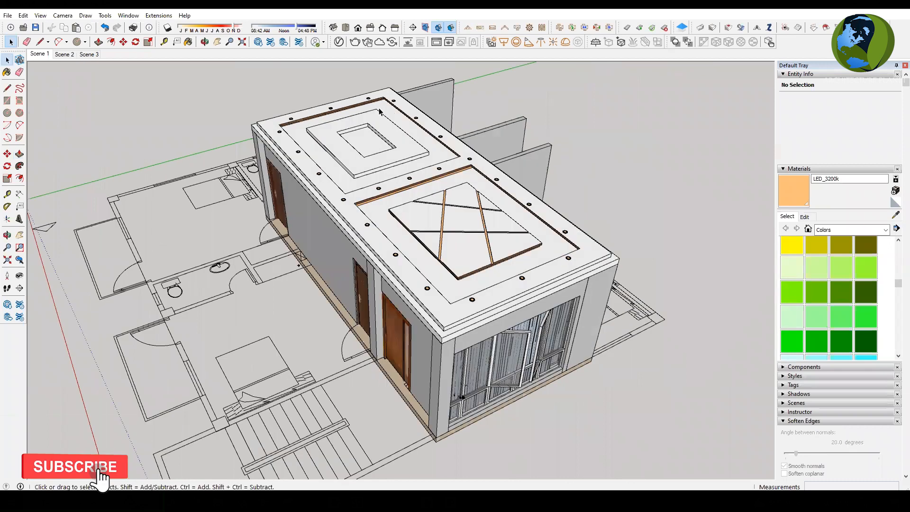
pyautogui.scroll(6, 400, 162)
pyautogui.moveTo(286, 212); pyautogui.dragTo(386, 264, button='middle')
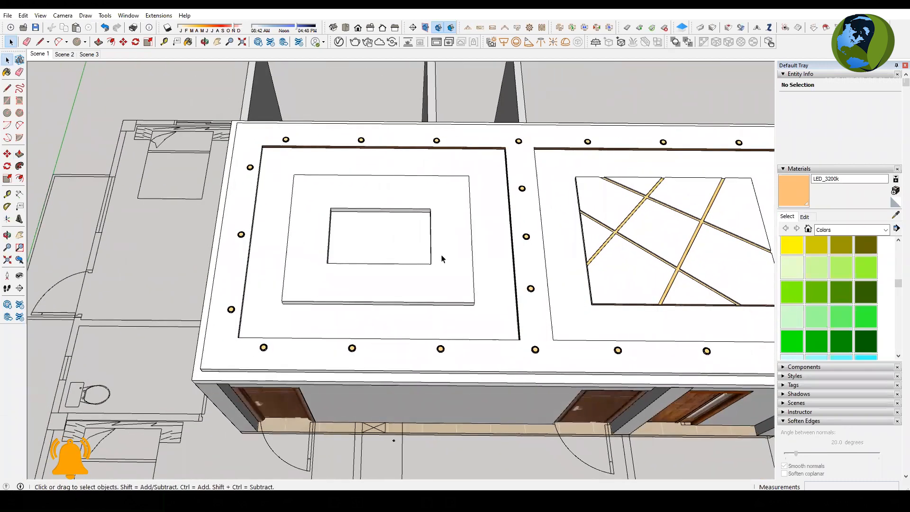
pyautogui.scroll(6, 436, 259)
pyautogui.scroll(-3, 521, 376)
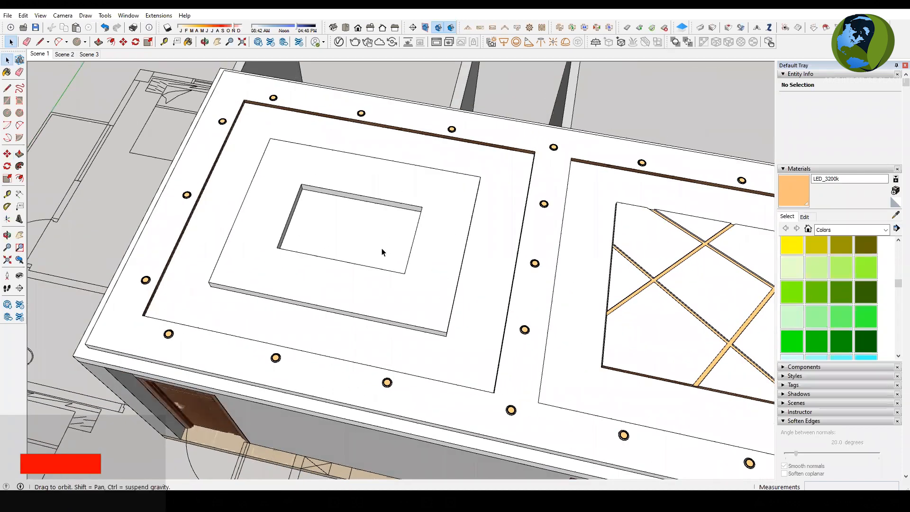
pyautogui.click(419, 231)
pyautogui.doubleClick(419, 231)
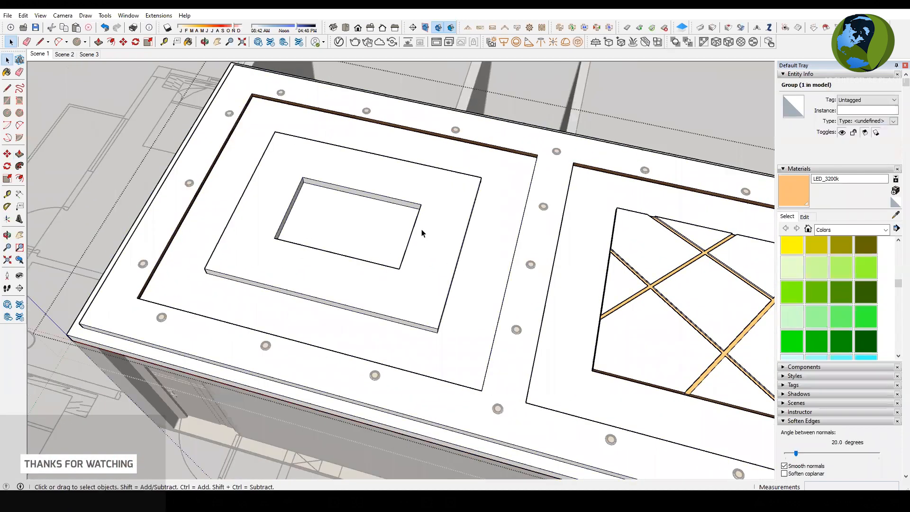
pyautogui.press('p')
pyautogui.click(481, 243)
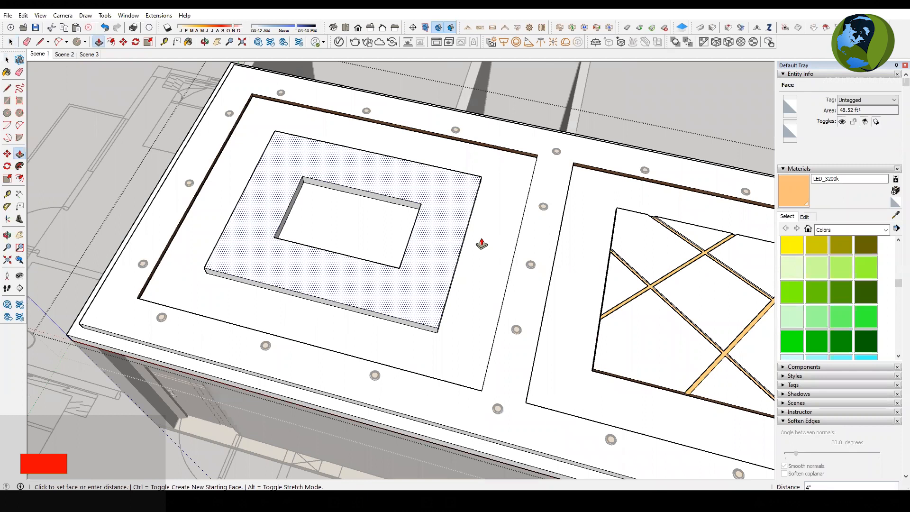
pyautogui.click(481, 244)
# Step: Erase the nested rectangles' edges to leave one plain recess face, and select that face
pyautogui.press('e')
pyautogui.moveTo(371, 198)
pyautogui.mouseDown()
pyautogui.moveTo(346, 159)
pyautogui.moveTo(260, 177)
pyautogui.moveTo(335, 144)
pyautogui.moveTo(425, 211)
pyautogui.moveTo(335, 298)
pyautogui.moveTo(451, 290)
pyautogui.moveTo(459, 319)
pyautogui.mouseUp()
pyautogui.moveTo(459, 319)
pyautogui.mouseDown(button='middle')
pyautogui.moveTo(467, 319)
pyautogui.moveTo(368, 277)
pyautogui.moveTo(385, 285)
pyautogui.moveTo(351, 172)
pyautogui.moveTo(364, 187)
pyautogui.moveTo(329, 250)
pyautogui.moveTo(343, 267)
pyautogui.mouseUp(button='middle')
pyautogui.press('space')
pyautogui.click(400, 280)
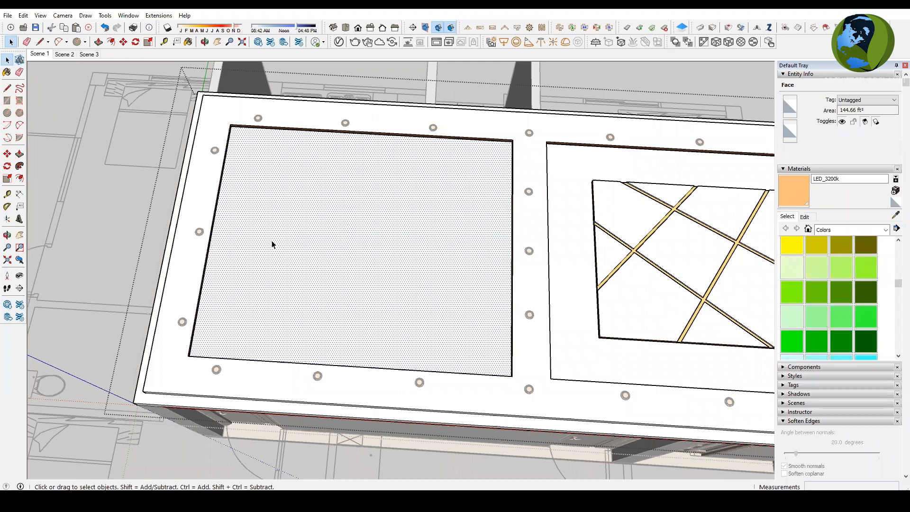
# Step: Try drawing a rectangle about 3' 7 1/2" by 2' 11 7/8" near one corner of the cleared recess, and undo it
pyautogui.moveTo(339, 192); pyautogui.dragTo(388, 213, button='middle')
pyautogui.moveTo(427, 311); pyautogui.dragTo(367, 361, button='middle')
pyautogui.scroll(3, 413, 355)
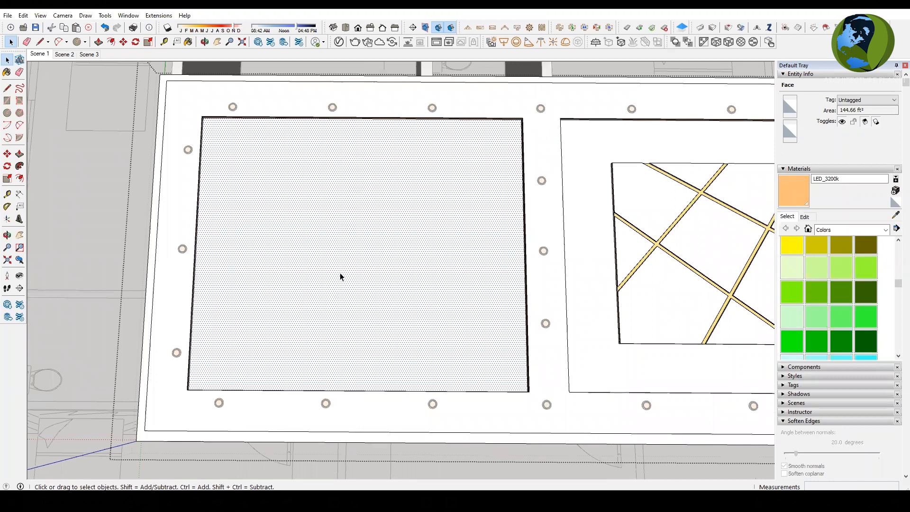
pyautogui.press('r')
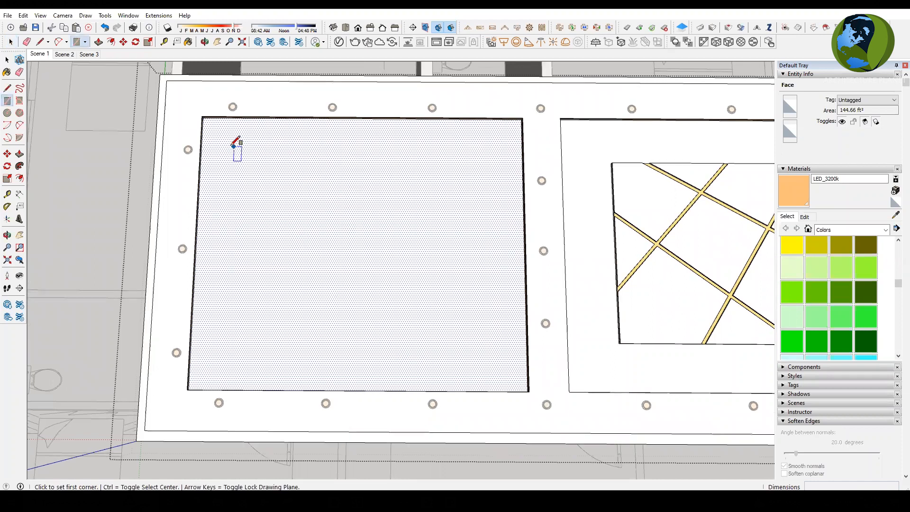
pyautogui.click(228, 143)
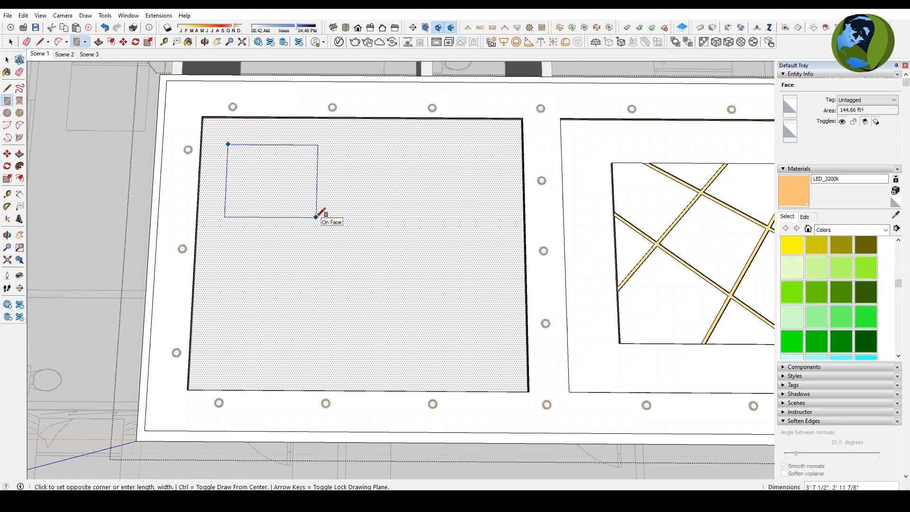
pyautogui.click(317, 216)
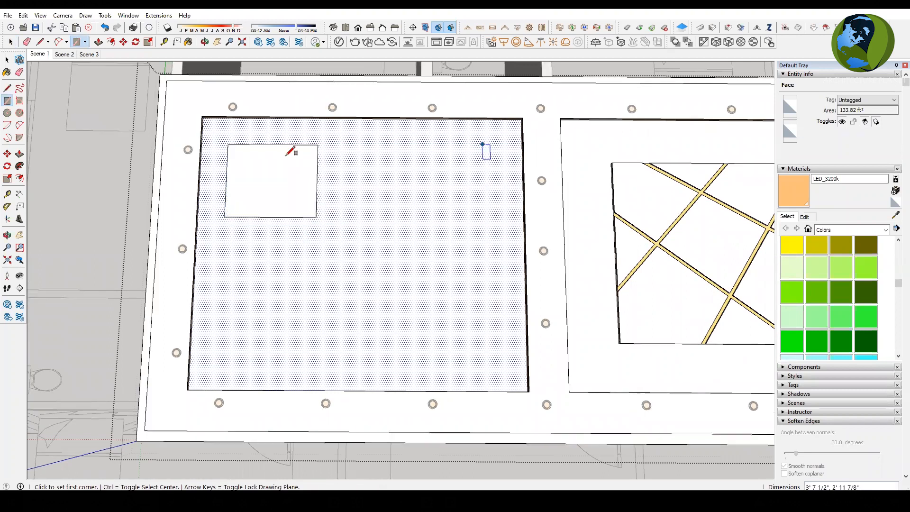
pyautogui.hotkey('ctrl', 'z')
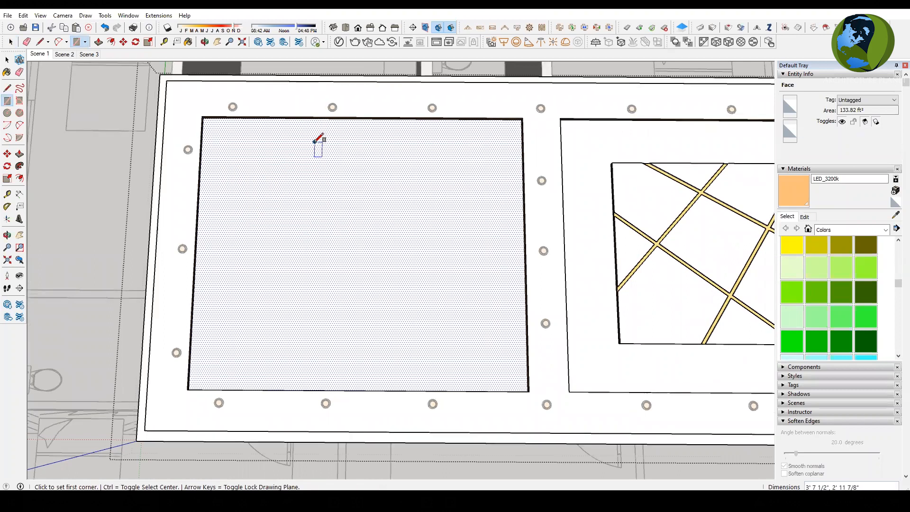
# Step: Offset the cleared recess face's border inward to form an inner rectangle
pyautogui.press('f')
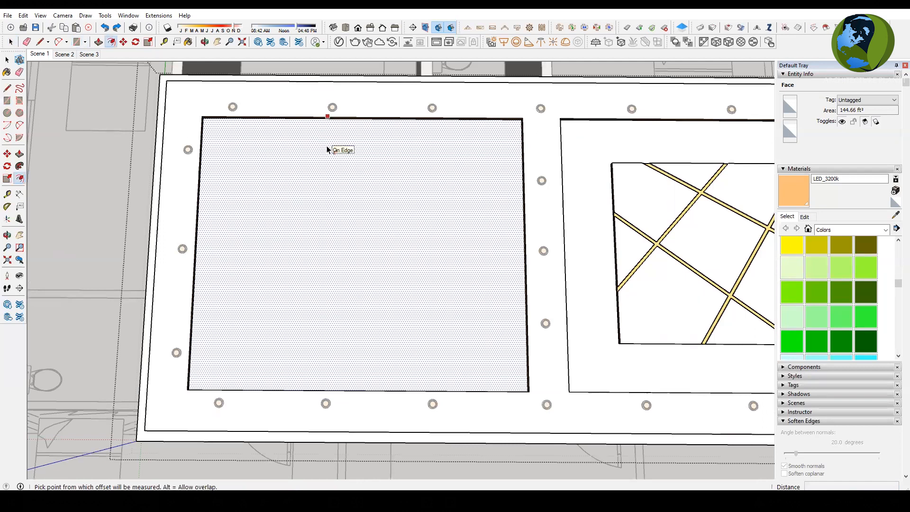
pyautogui.scroll(2, 338, 145)
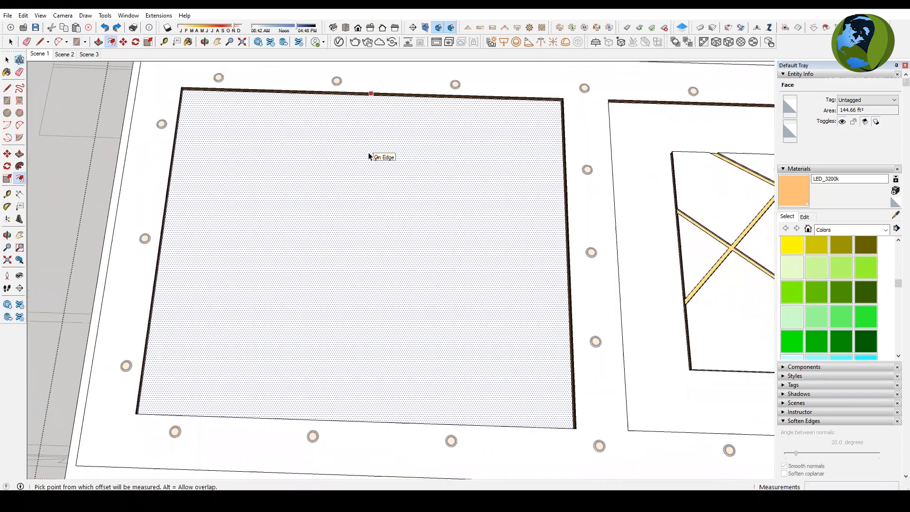
pyautogui.click(357, 150)
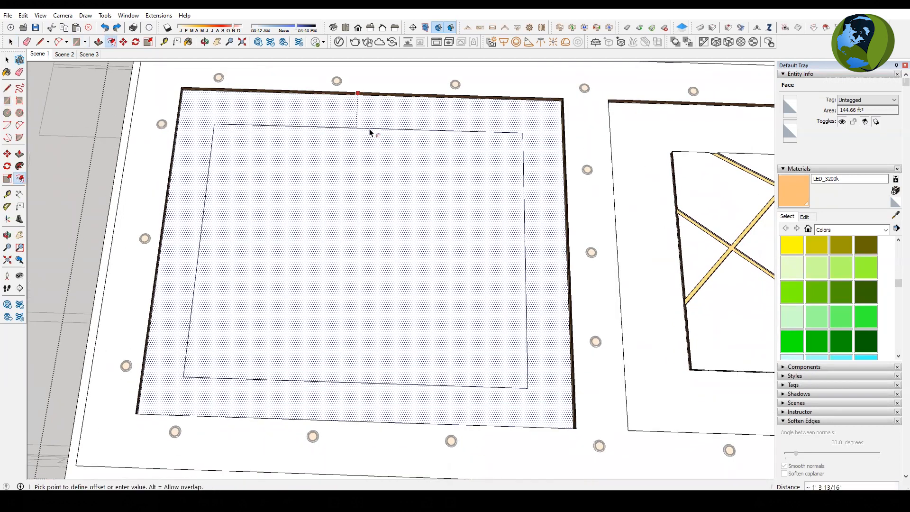
pyautogui.press('Return')
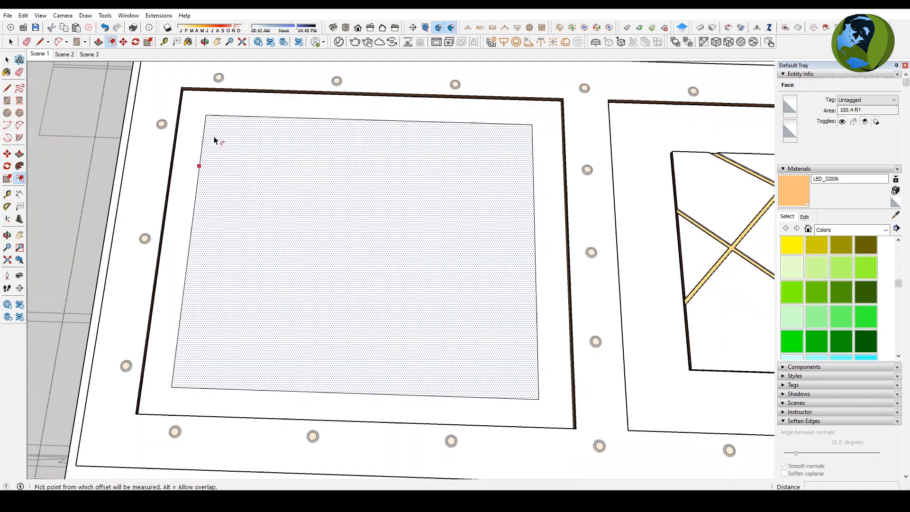
# Step: Draw a square about 3' 4 1/8" per side from a far corner of the inner rectangle, farthest from the crossed-strip panel
pyautogui.press('r')
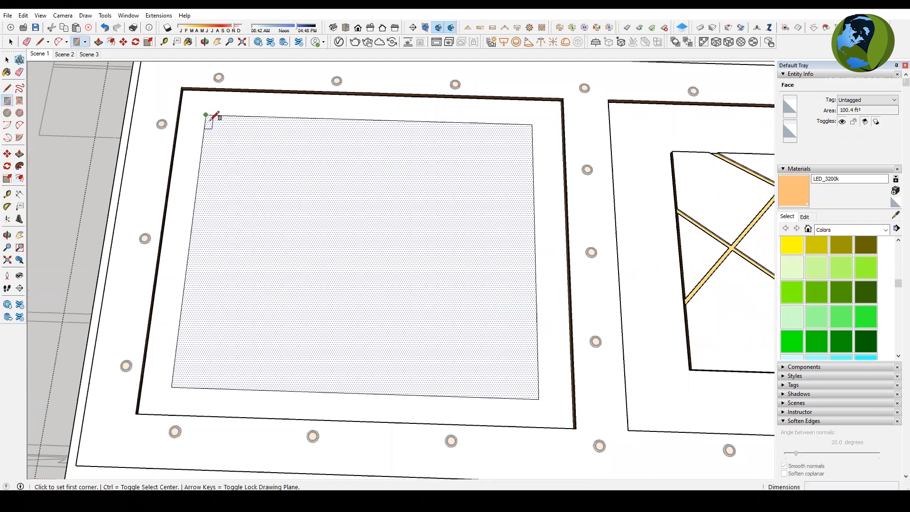
pyautogui.click(208, 115)
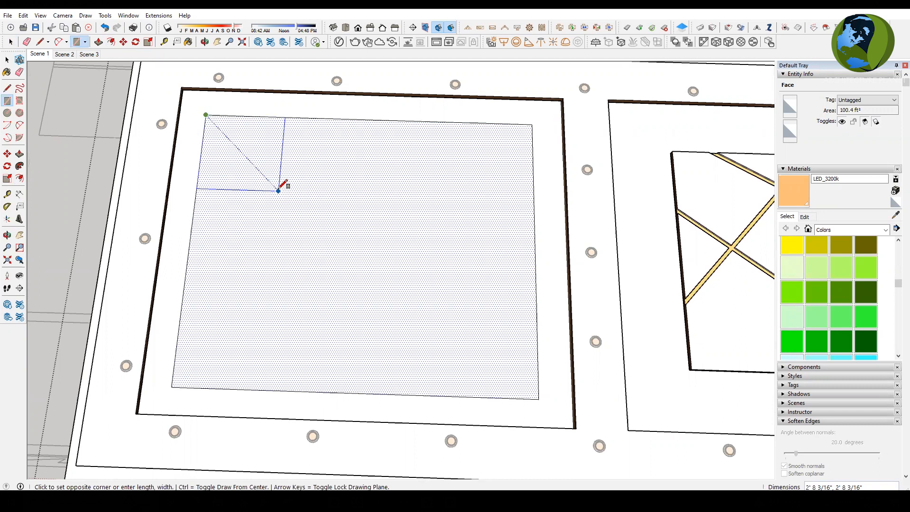
pyautogui.click(297, 210)
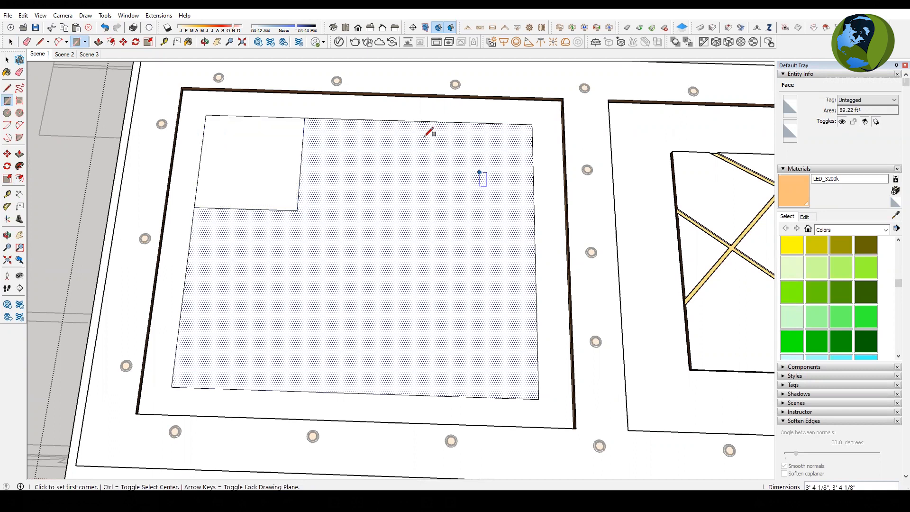
# Step: Draw a rectangle about 5' 1 15/16" by 4' 11 1/8" from the inner rectangle's far corner beside the crossed-strip panel
pyautogui.moveTo(340, 209)
pyautogui.mouseDown(button='middle')
pyautogui.moveTo(311, 198)
pyautogui.moveTo(288, 213)
pyautogui.mouseUp(button='middle')
pyautogui.scroll(-1, 192, 127)
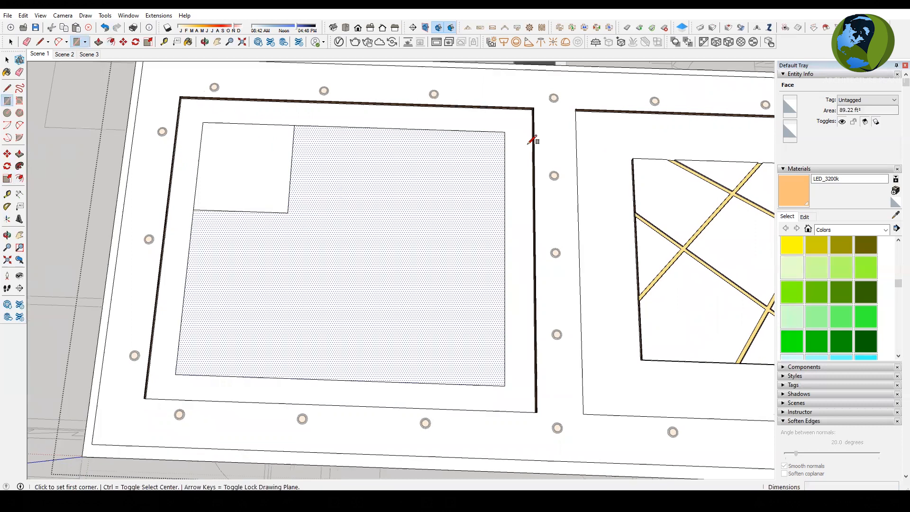
pyautogui.click(505, 131)
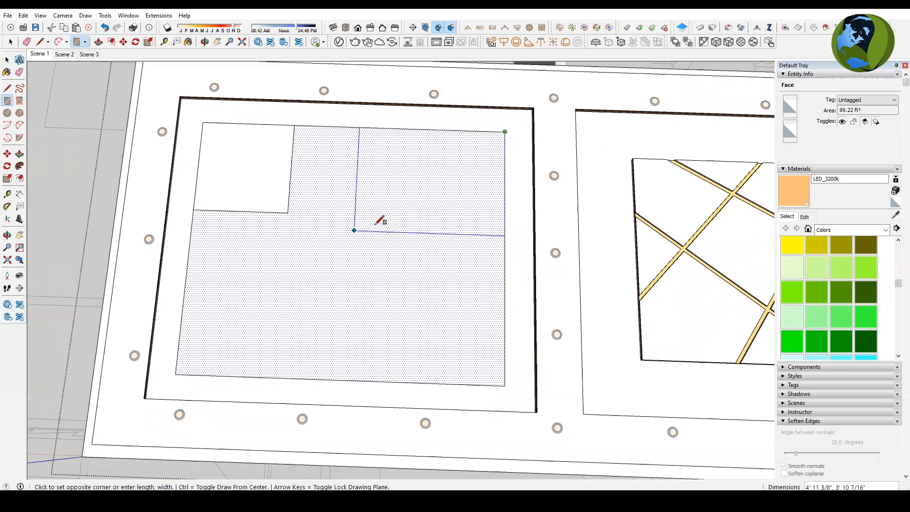
pyautogui.click(361, 256)
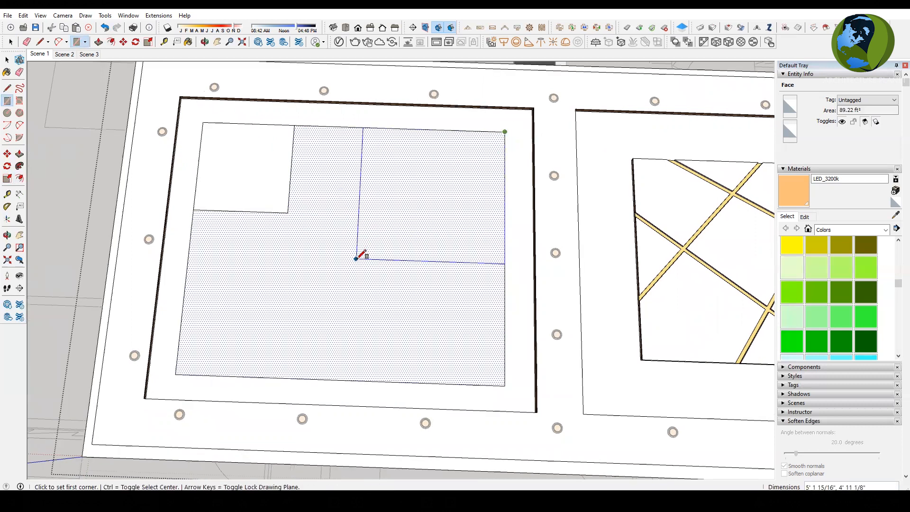
# Step: Try rectangles from the inner rectangle's two near corners, about 4' 9 3/8" by 4' 2 1/4" and about 7' 8" by 5' 9 5/16"
pyautogui.click(175, 375)
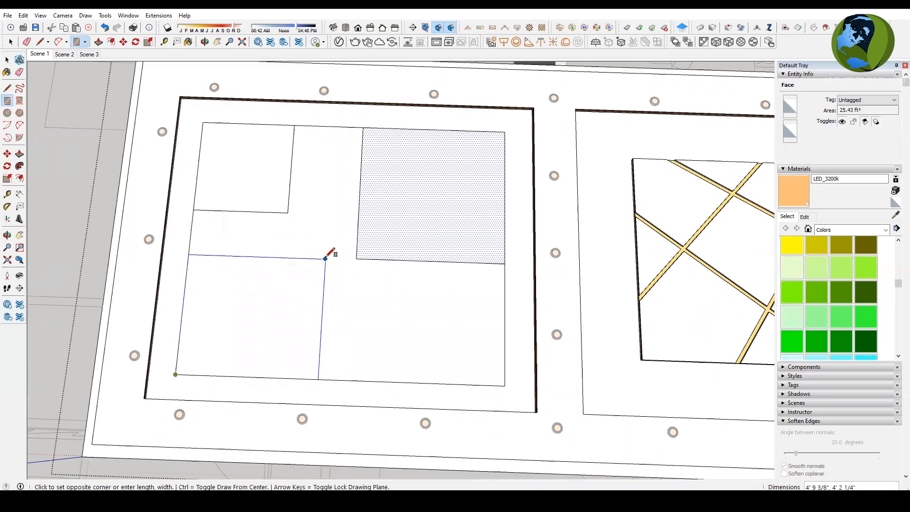
pyautogui.click(326, 257)
pyautogui.click(505, 385)
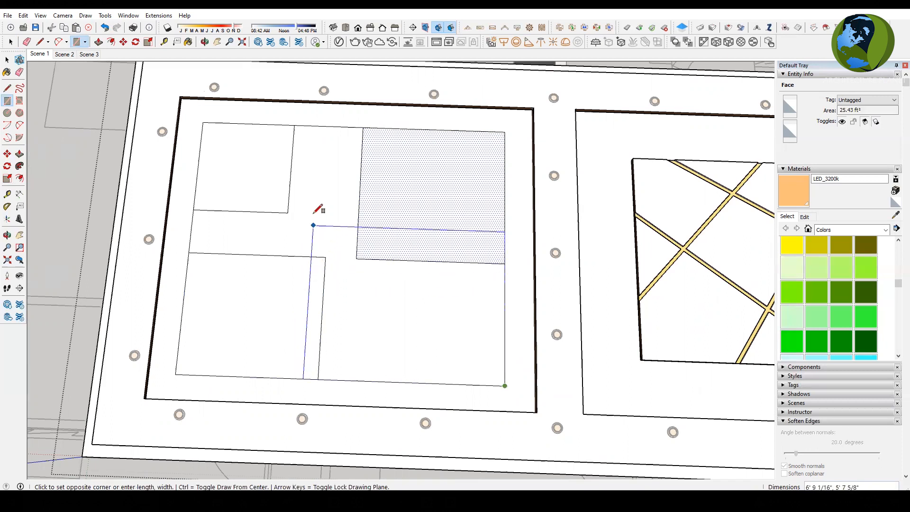
pyautogui.click(288, 212)
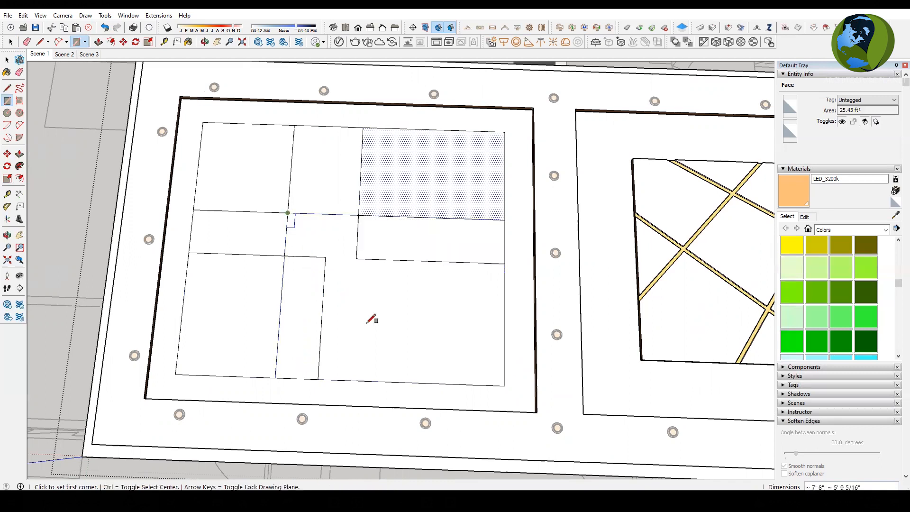
pyautogui.click(411, 382)
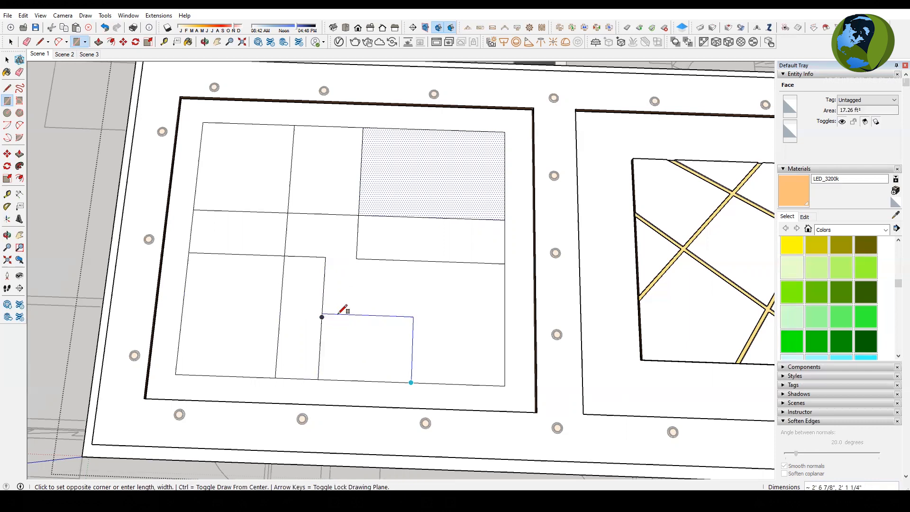
# Step: Cancel the rectangle in progress and undo all the corner rectangles drawn inside the inner rectangle
pyautogui.press('space')
pyautogui.hotkey('ctrl', 'z')
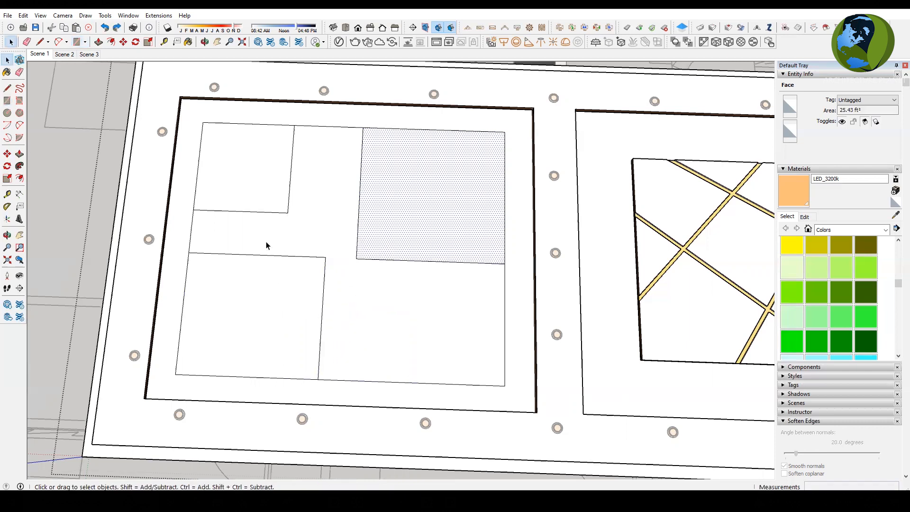
pyautogui.hotkey('ctrl', 'z')
pyautogui.hotkey('ctrl', 'z')
pyautogui.hotkey('ctrl', 'z')
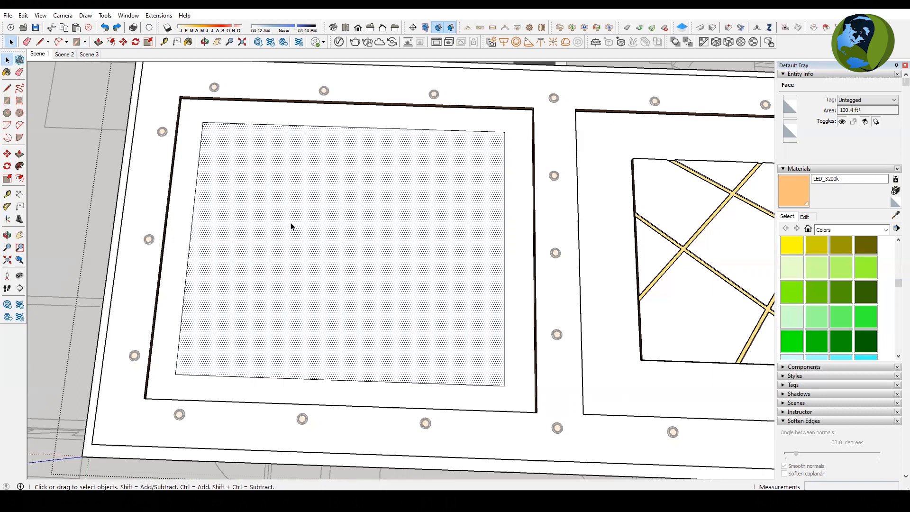
# Step: Push/Pull the inner rectangle's face 4" to form a raised panel within the recess
pyautogui.press('r')
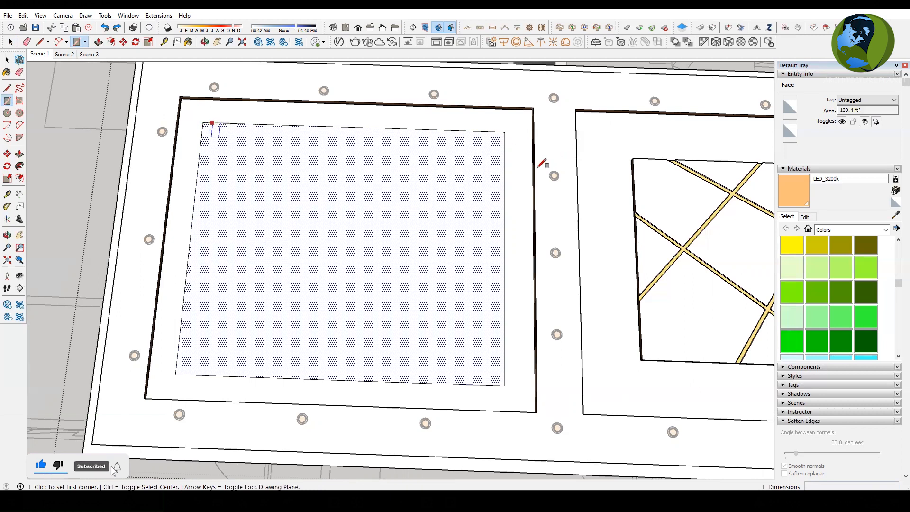
pyautogui.press('p')
pyautogui.click(486, 198)
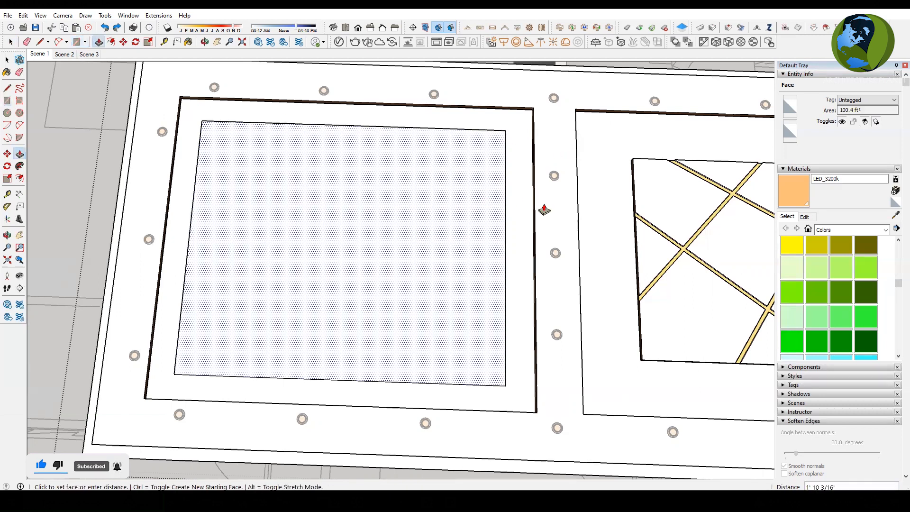
pyautogui.click(546, 208)
# Step: Examine the raised panel's thickness and its placement in the recess from oblique views
pyautogui.moveTo(585, 319); pyautogui.dragTo(350, 95, button='middle')
pyautogui.moveTo(199, 193); pyautogui.dragTo(342, 240, button='middle')
pyautogui.scroll(1, 703, 340)
pyautogui.moveTo(690, 335); pyautogui.dragTo(701, 329, button='middle')
pyautogui.moveTo(534, 309); pyautogui.dragTo(420, 324, button='middle')
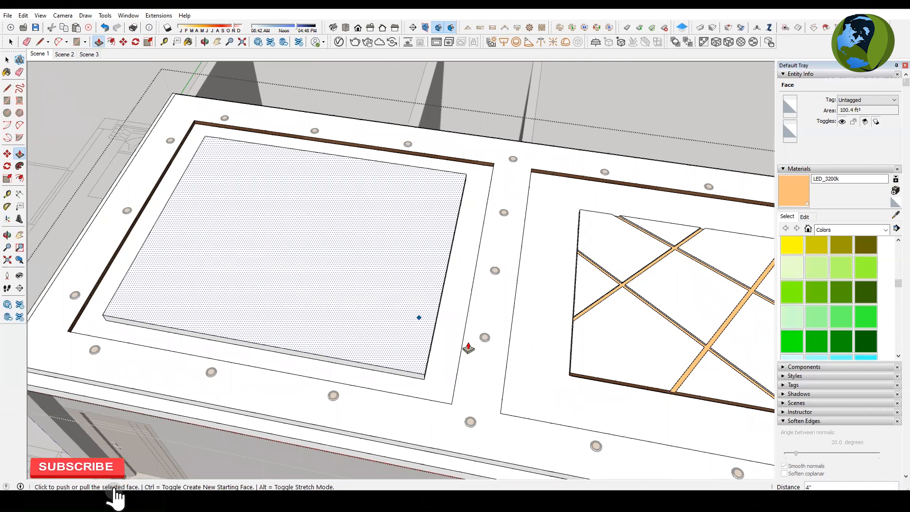
pyautogui.scroll(-5, 264, 234)
pyautogui.scroll(6, 246, 197)
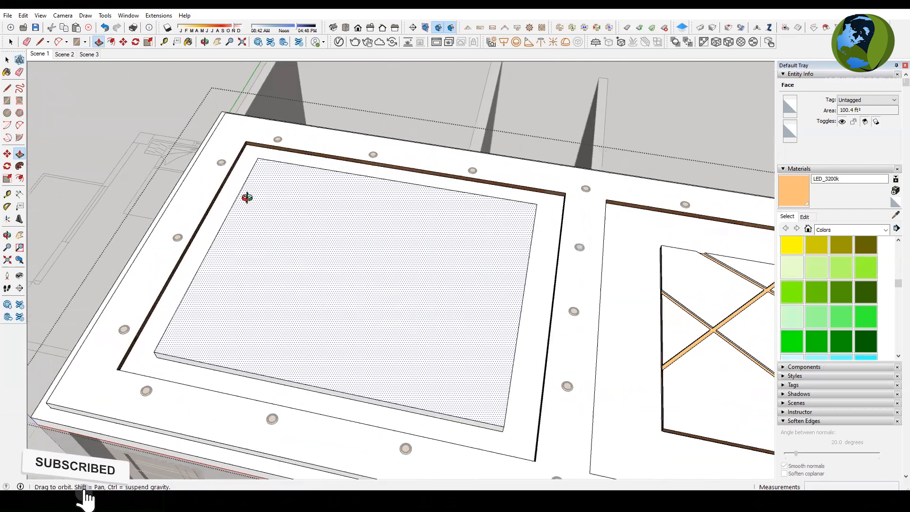
pyautogui.scroll(-1, 464, 329)
pyautogui.scroll(1, 471, 308)
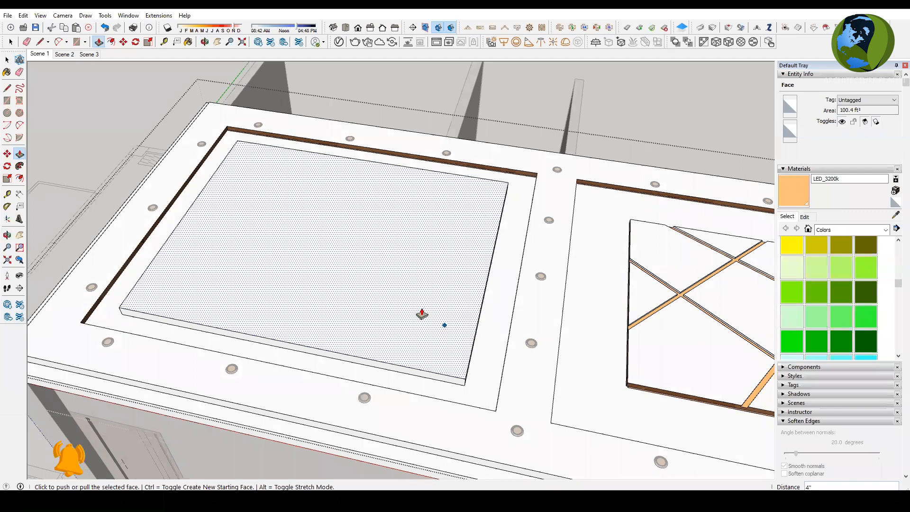
pyautogui.press('o')
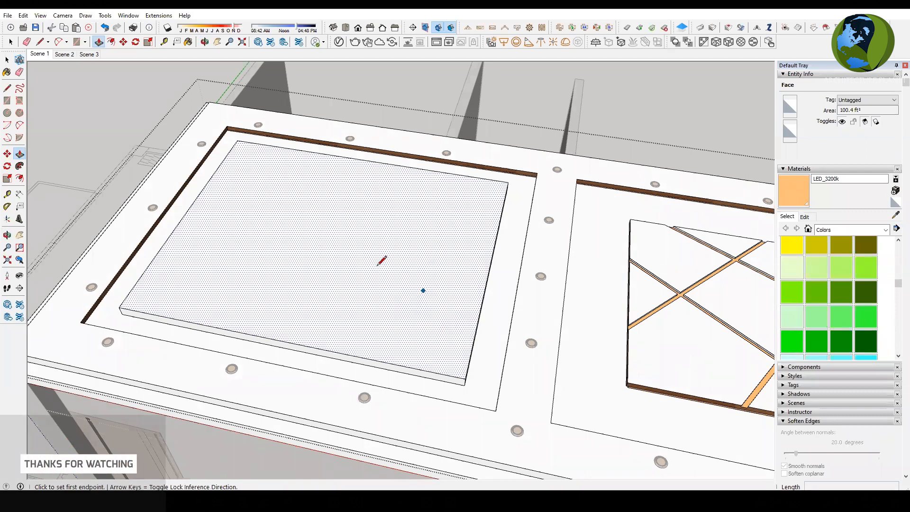
pyautogui.moveTo(368, 266); pyautogui.dragTo(409, 264, button='middle')
pyautogui.press('l')
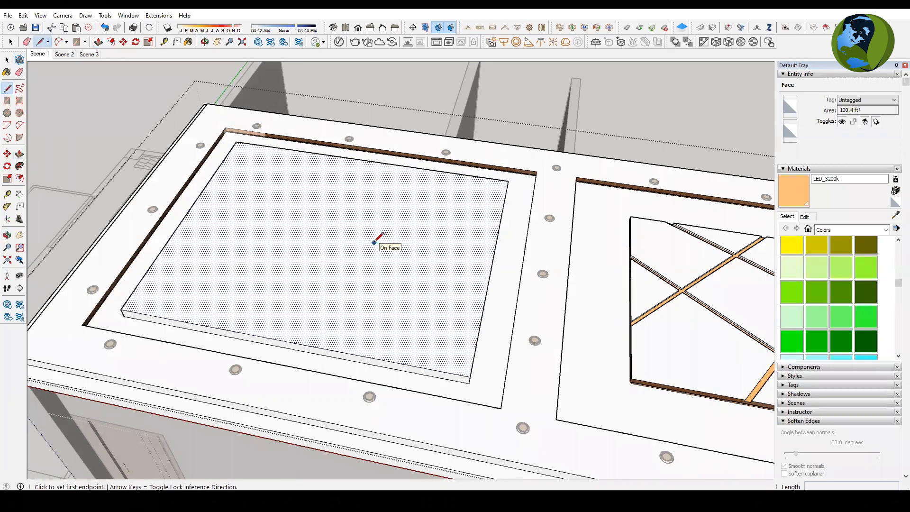
# Step: Offset the raised panel's border inward twice by the same distance to form two nested rectangles on its face
pyautogui.press('f')
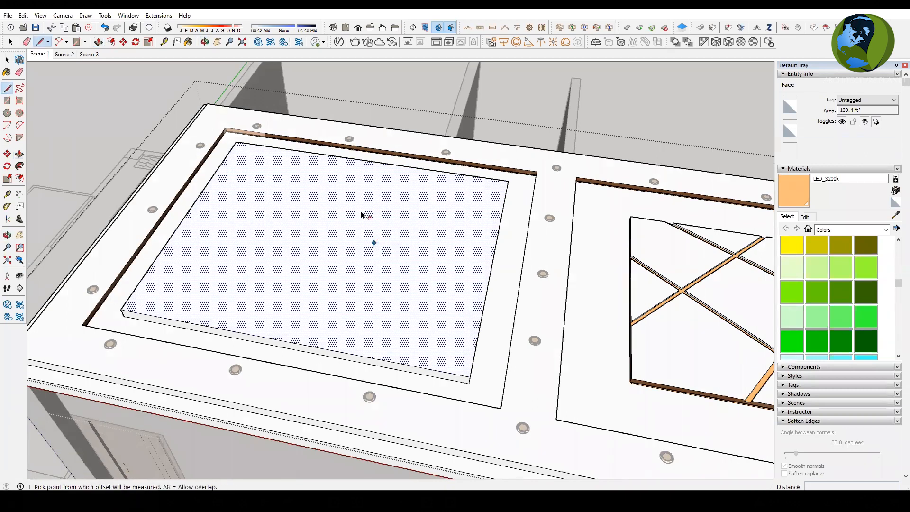
pyautogui.click(369, 197)
pyautogui.scroll(1, 372, 189)
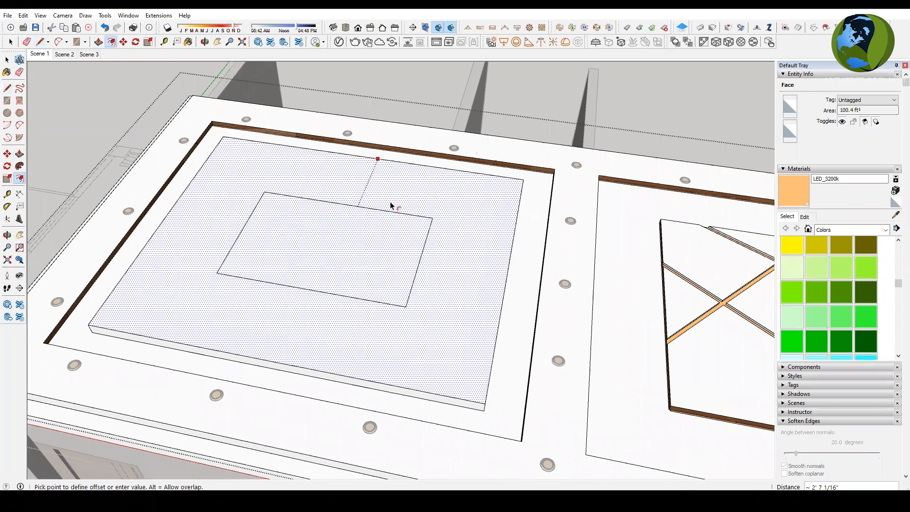
pyautogui.moveTo(419, 194); pyautogui.dragTo(427, 244, button='middle')
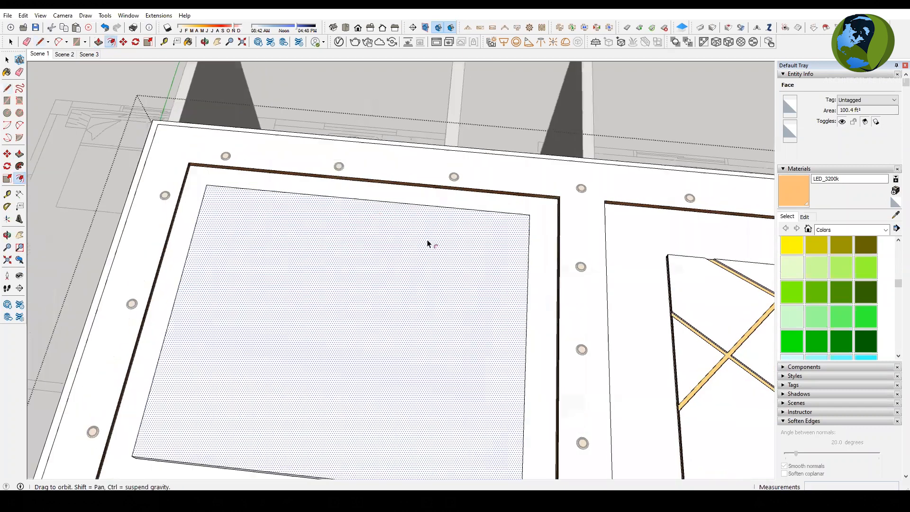
pyautogui.scroll(-4, 428, 244)
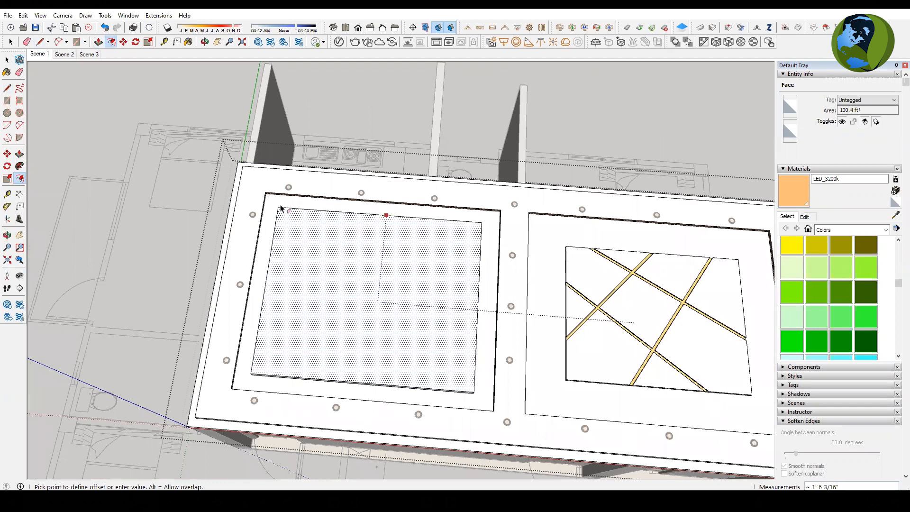
pyautogui.click(407, 242)
pyautogui.moveTo(354, 278); pyautogui.dragTo(396, 305, button='middle')
pyautogui.scroll(2, 339, 260)
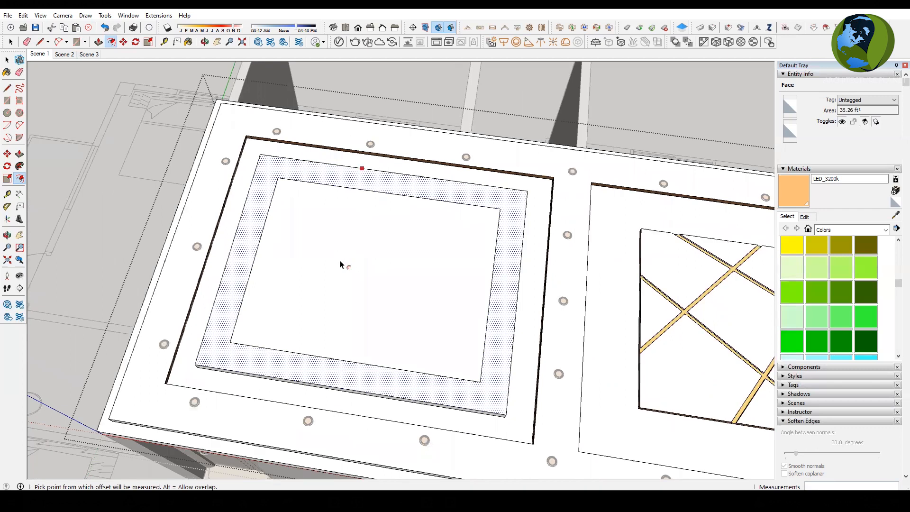
pyautogui.moveTo(376, 266); pyautogui.dragTo(301, 279, button='middle')
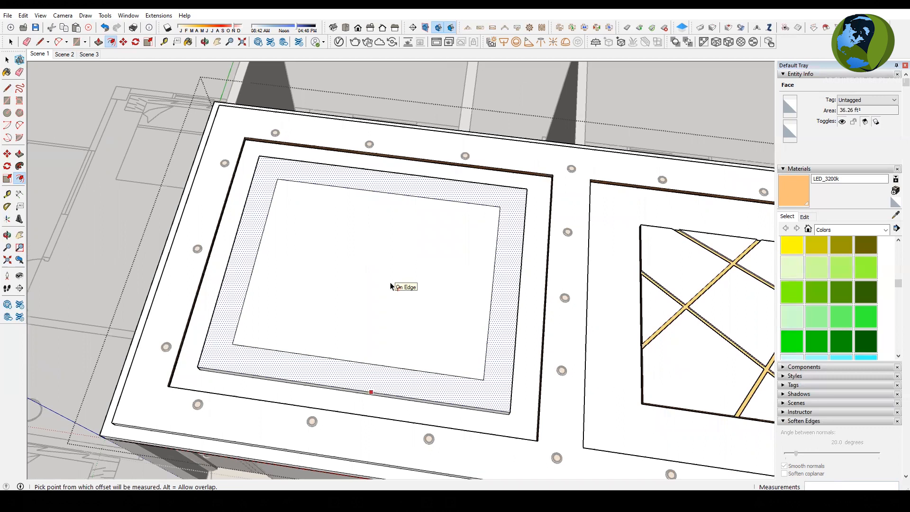
pyautogui.doubleClick(375, 221)
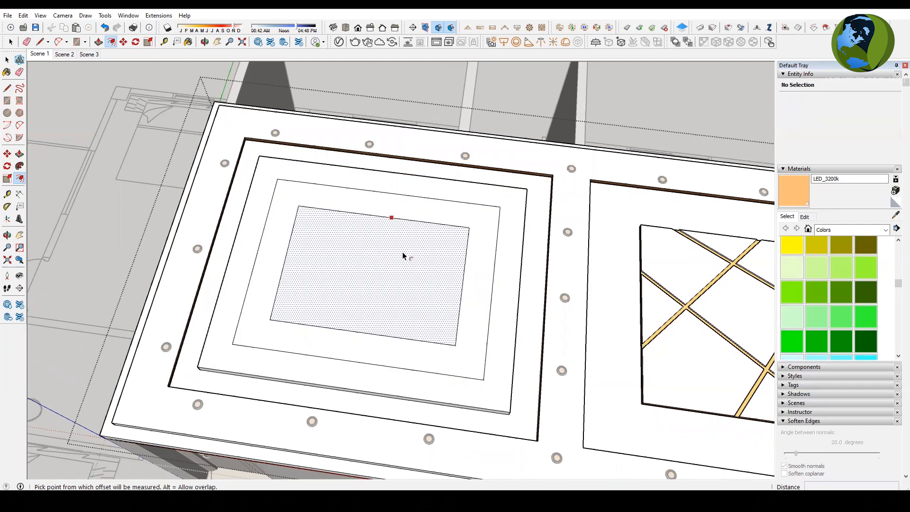
pyautogui.moveTo(372, 269); pyautogui.dragTo(351, 249, button='middle')
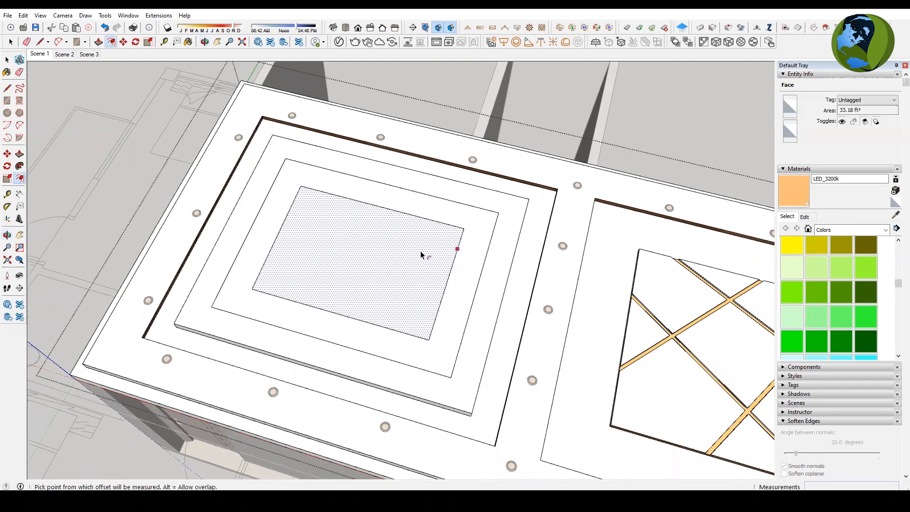
# Step: Push the band between the two nested rectangles in by 4" to form a channel around the central block
pyautogui.press('p')
pyautogui.click(474, 263)
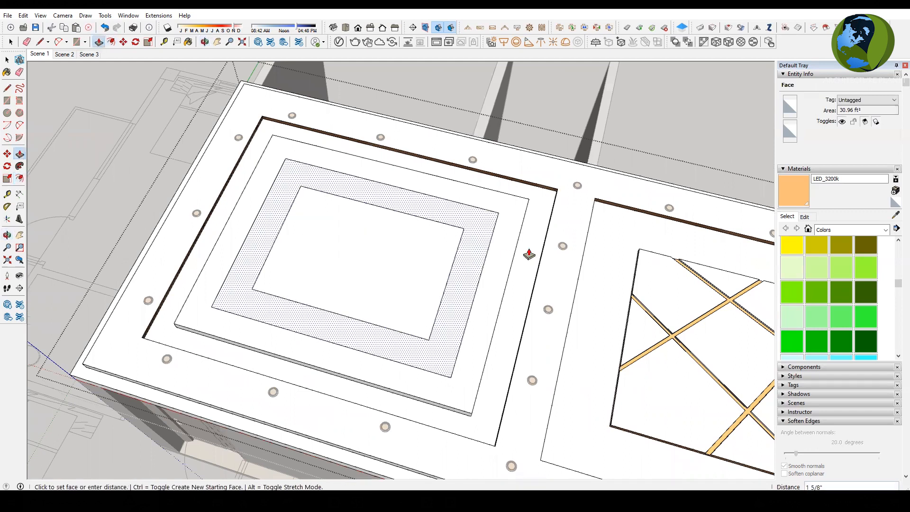
pyautogui.click(528, 251)
pyautogui.moveTo(518, 299); pyautogui.dragTo(391, 380, button='middle')
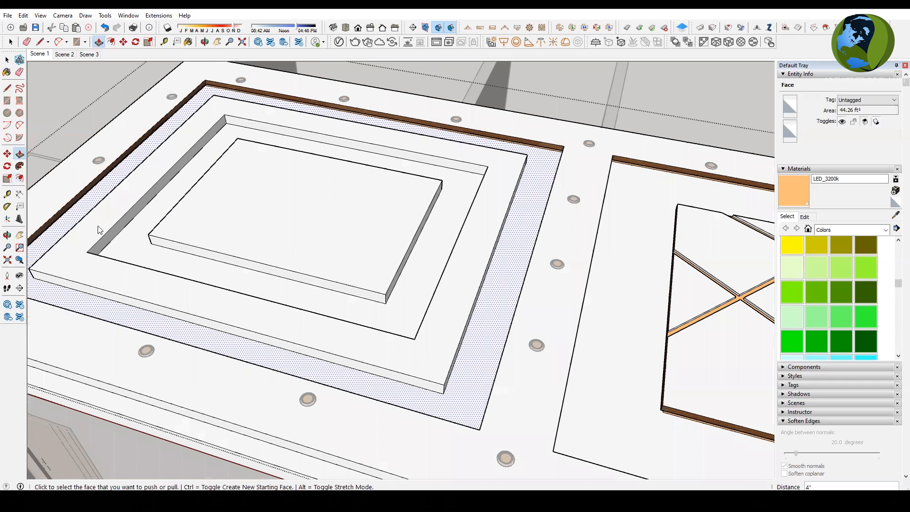
pyautogui.moveTo(248, 228); pyautogui.dragTo(448, 283, button='middle')
pyautogui.press('space')
pyautogui.scroll(-3, 425, 284)
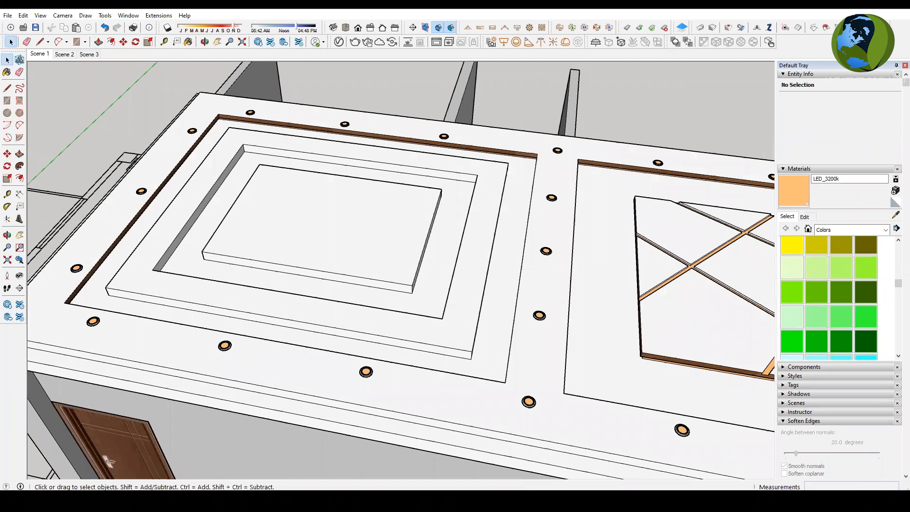
# Step: Switch to File Explorer's 2020 component folder and open the tile model
pyautogui.click(166, 458)
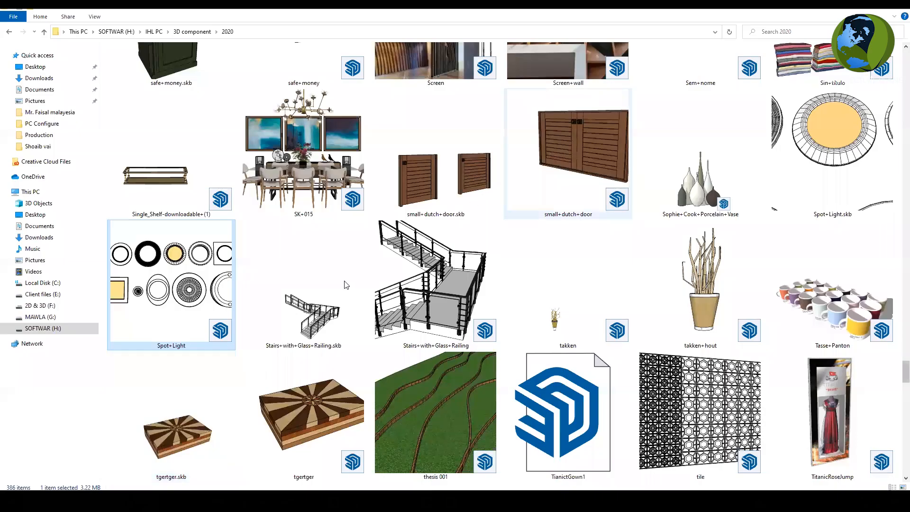
pyautogui.scroll(-10, 478, 236)
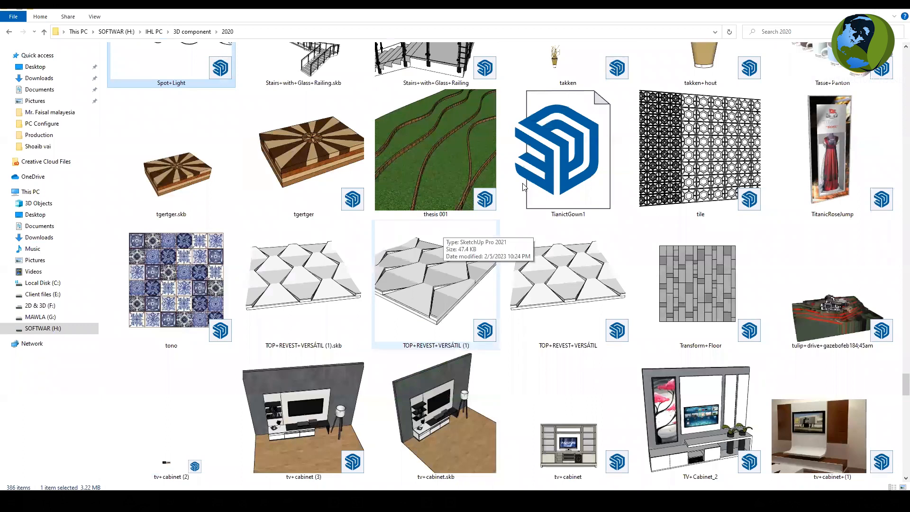
pyautogui.click(680, 145)
# Step: Browse the remaining models in the 2020 component folder, down to the wall panel files
pyautogui.scroll(-5, 401, 245)
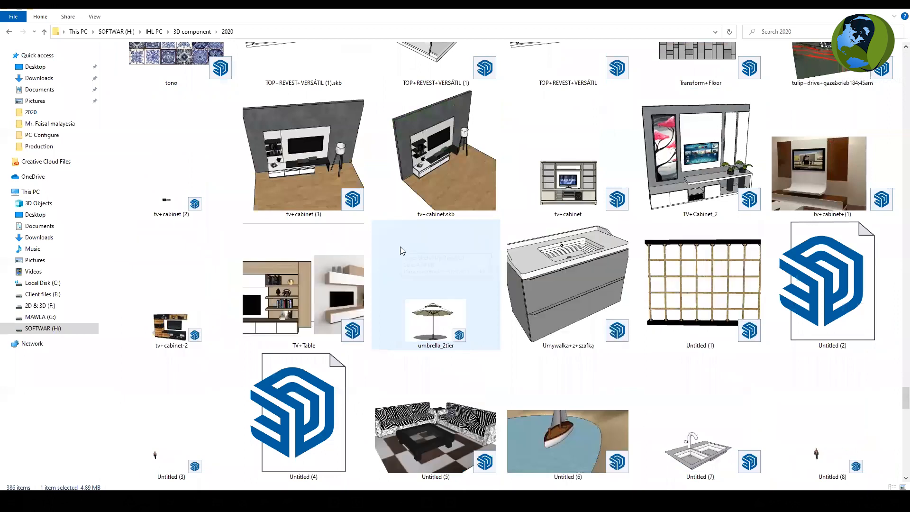
pyautogui.scroll(-10, 400, 247)
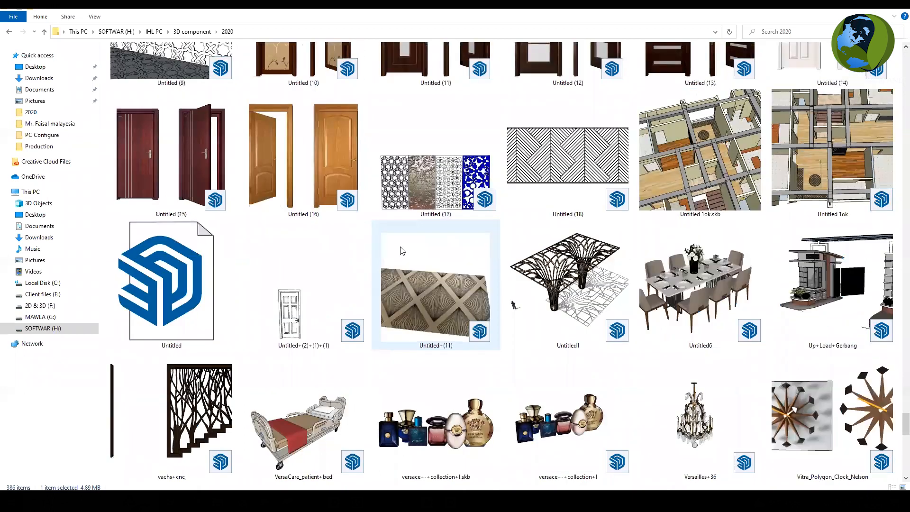
pyautogui.scroll(-3, 401, 251)
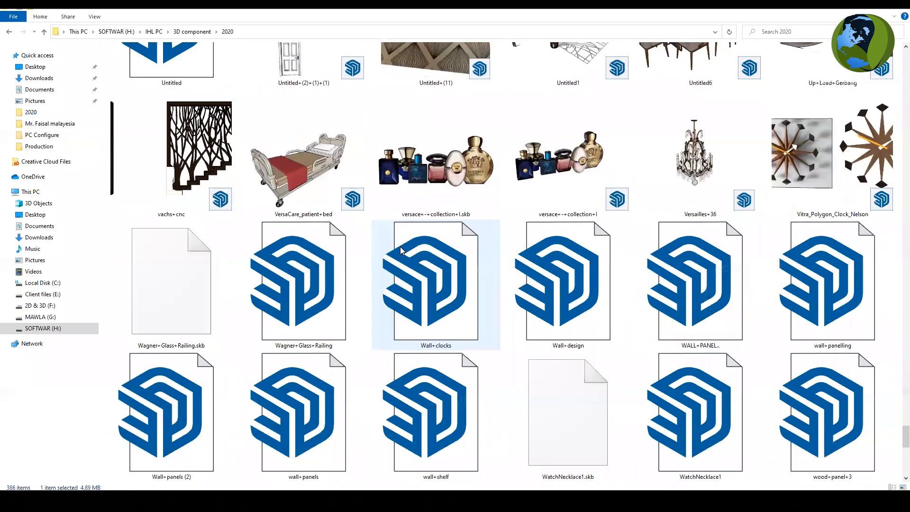
pyautogui.scroll(-3, 401, 251)
pyautogui.scroll(3, 401, 251)
pyautogui.doubleClick(401, 250)
pyautogui.scroll(-3, 401, 250)
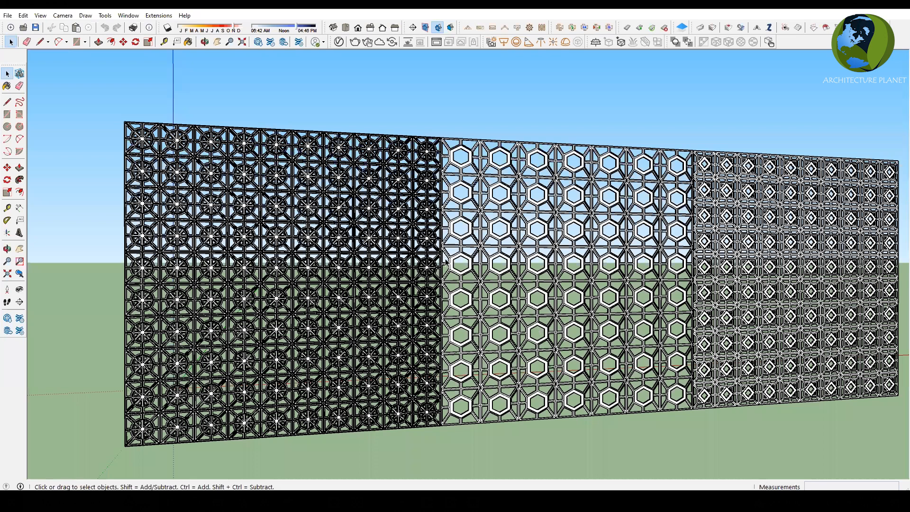
# Step: Examine the three lattice panels in the tile model, selecting the circle-patterned panel inside their group and exiting the group
pyautogui.scroll(2, 417, 268)
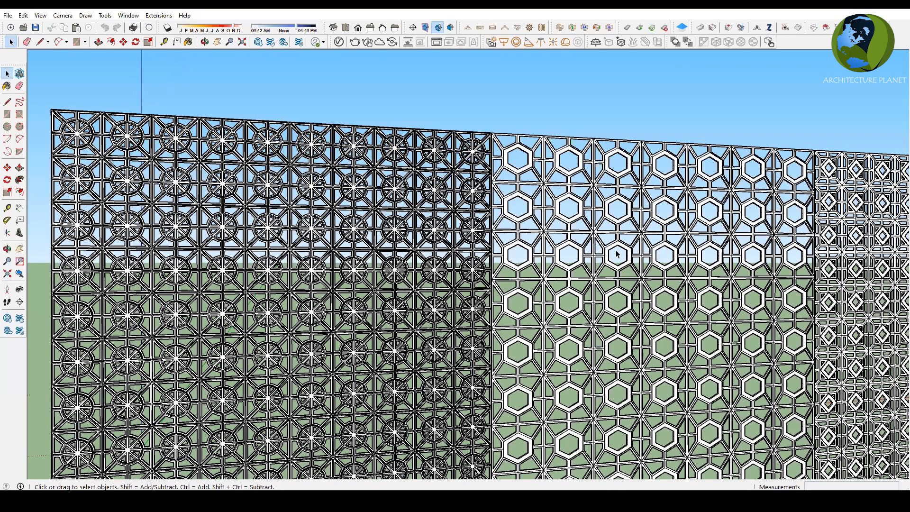
pyautogui.scroll(-3, 602, 247)
pyautogui.hotkey('ctrl', 'a')
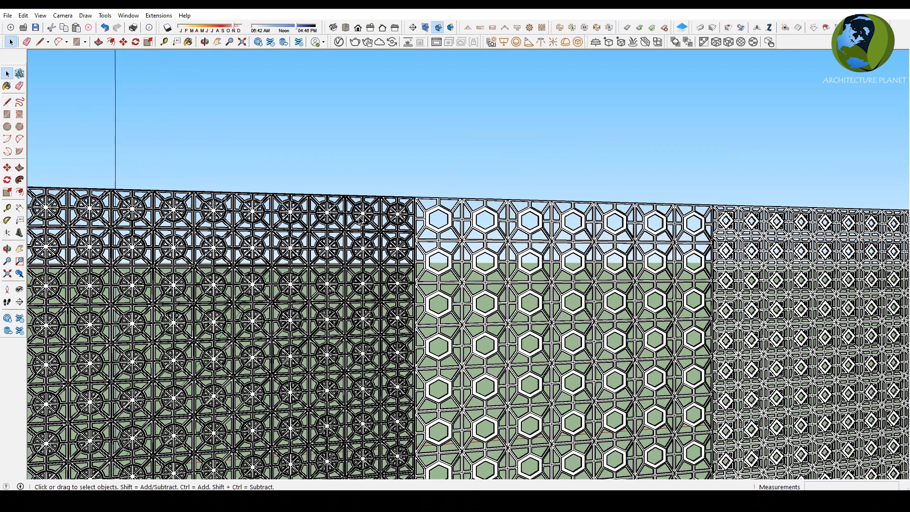
pyautogui.click(413, 244)
pyautogui.scroll(-2, 426, 256)
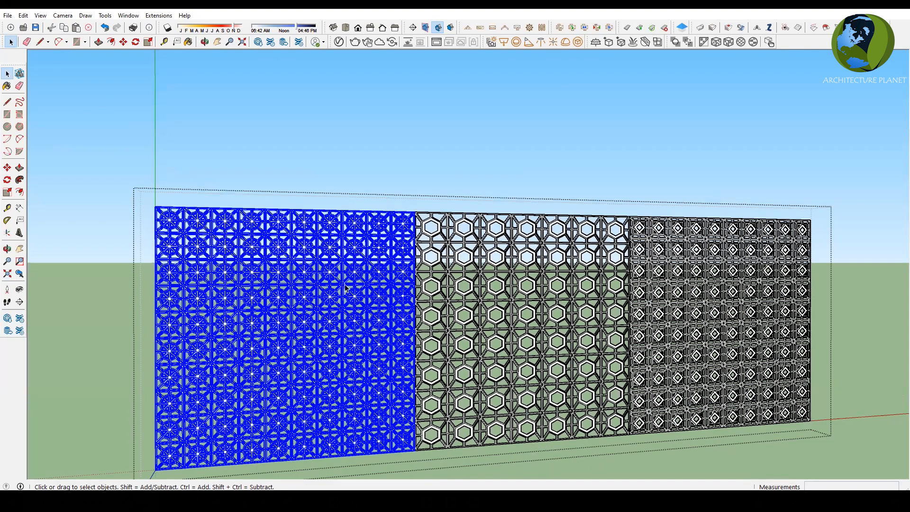
pyautogui.scroll(2, 407, 299)
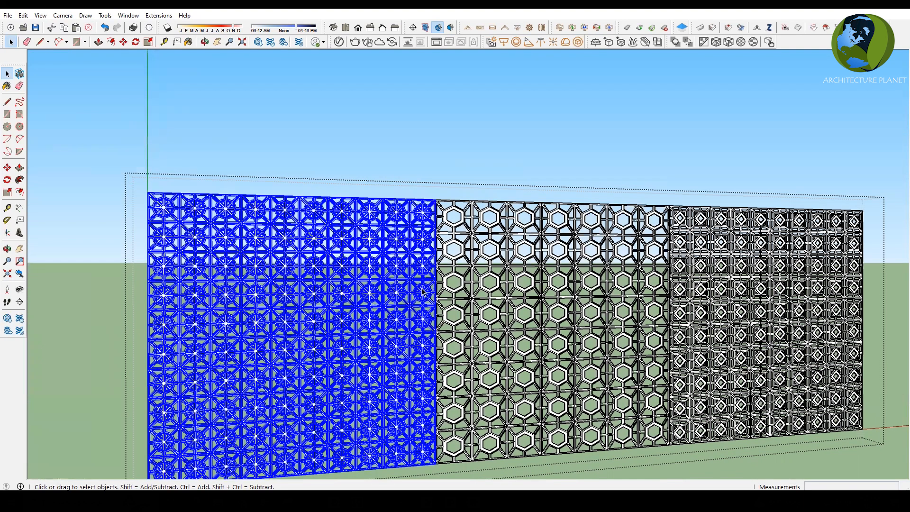
pyautogui.scroll(-3, 426, 274)
pyautogui.press('Escape')
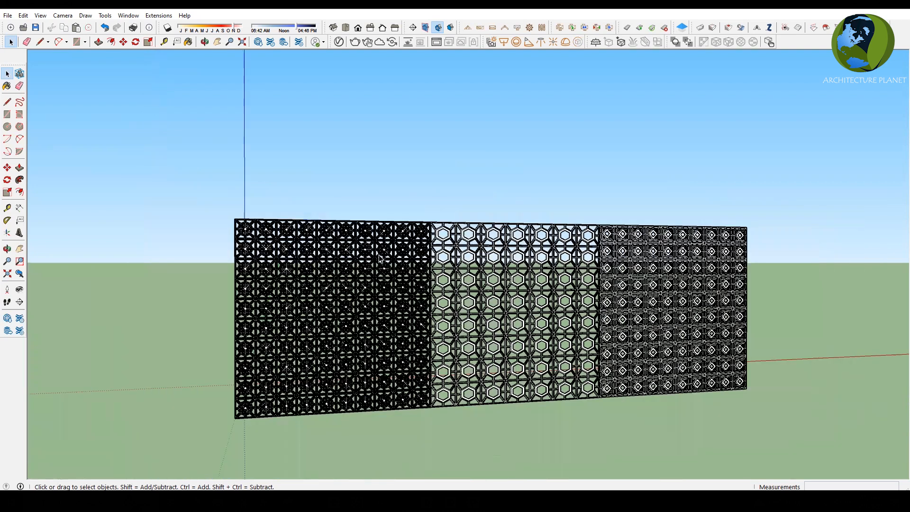
# Step: Close the tile model without saving it and browse back up through the 2020 component folder for lattice patterns
pyautogui.scroll(1, 384, 258)
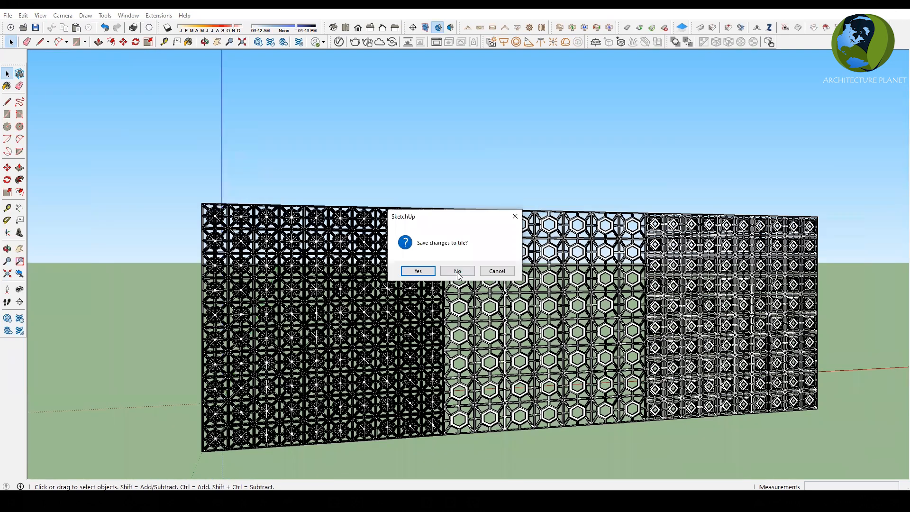
pyautogui.click(458, 272)
pyautogui.scroll(-3, 305, 299)
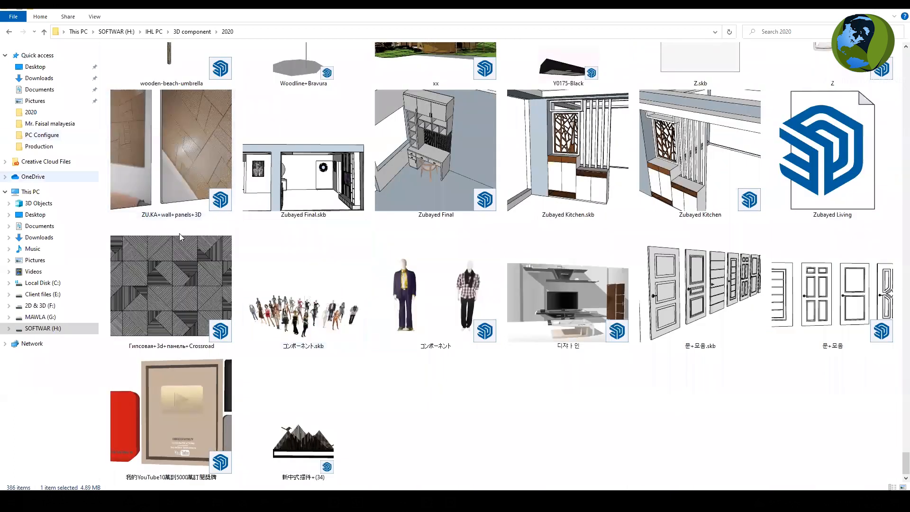
pyautogui.scroll(8, 180, 235)
pyautogui.scroll(5, 409, 326)
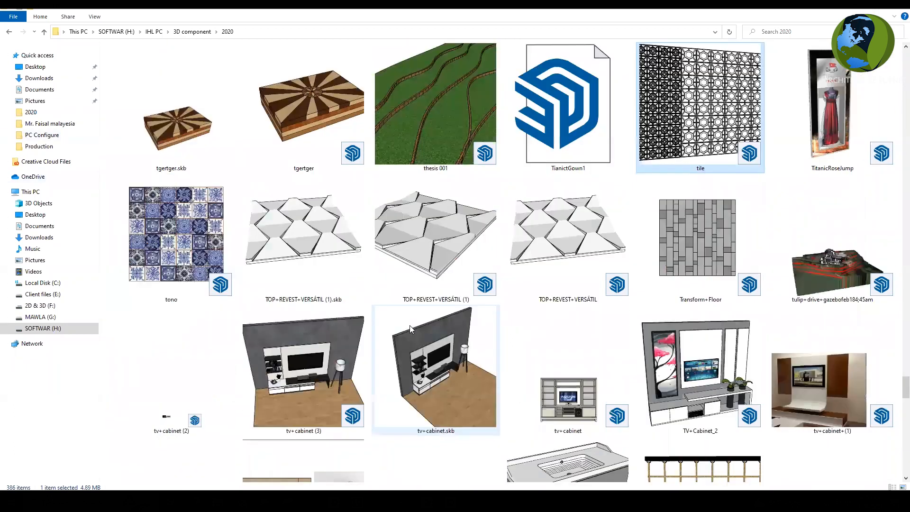
pyautogui.scroll(10, 411, 327)
pyautogui.scroll(5, 419, 326)
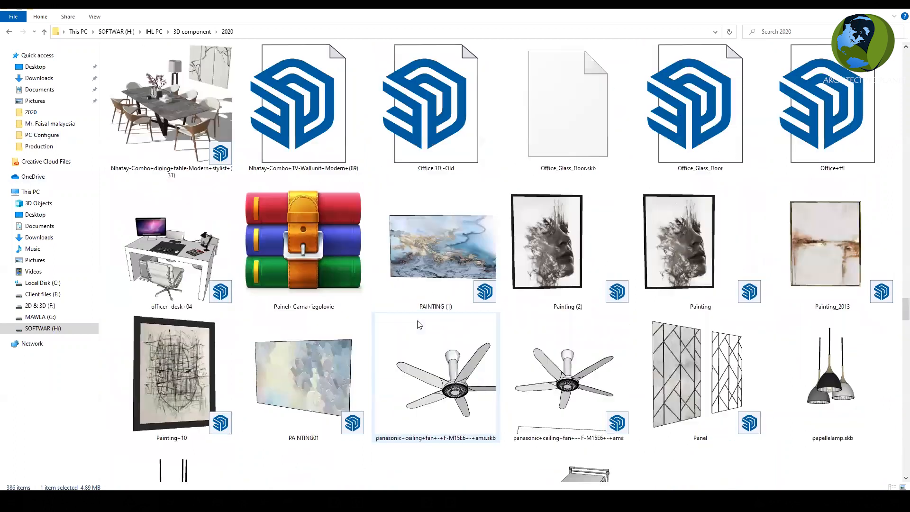
pyautogui.scroll(5, 419, 326)
pyautogui.scroll(5, 419, 325)
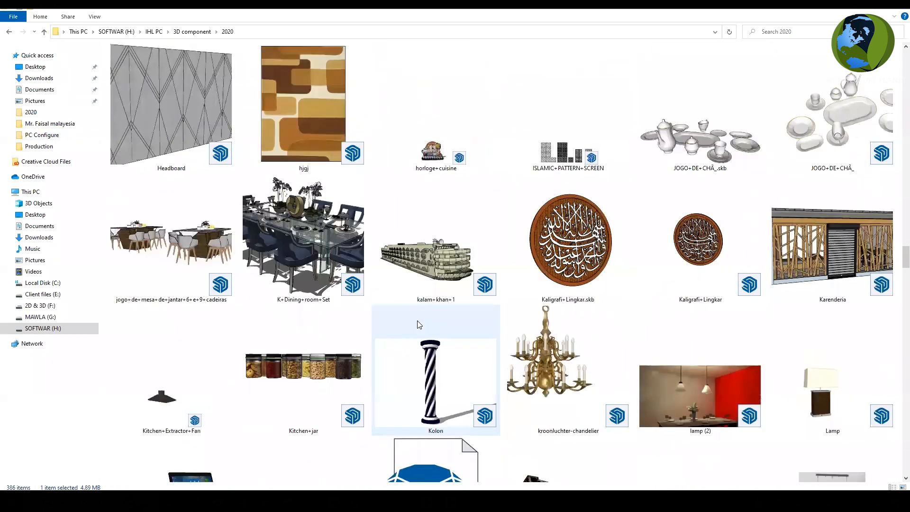
pyautogui.scroll(8, 419, 325)
pyautogui.scroll(-3, 418, 319)
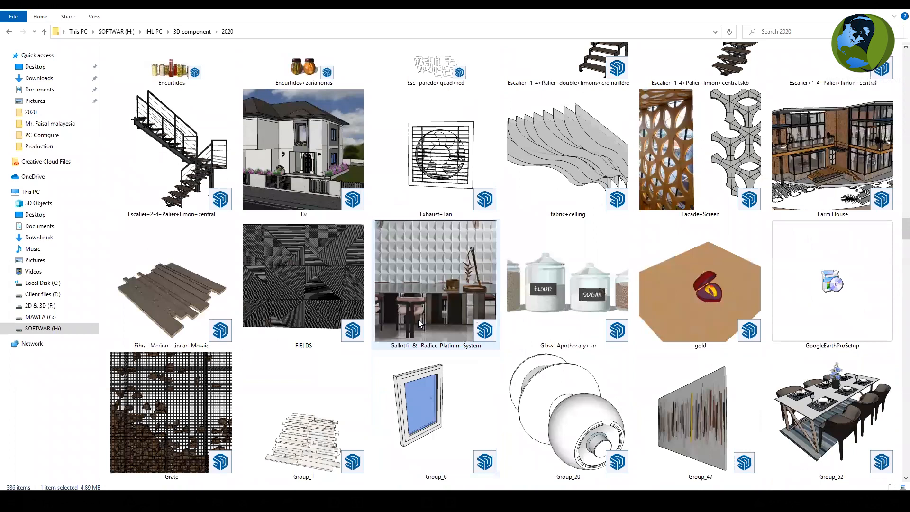
pyautogui.scroll(3, 419, 319)
pyautogui.scroll(6, 419, 324)
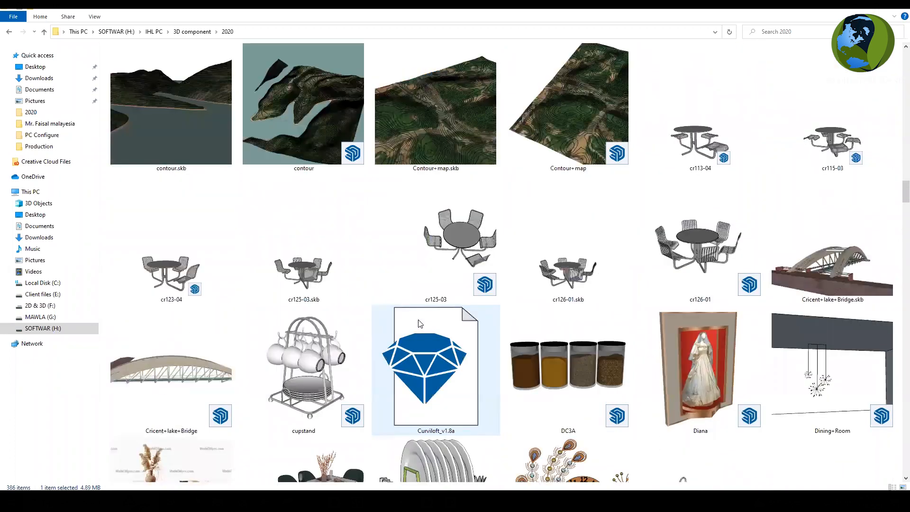
pyautogui.scroll(10, 419, 324)
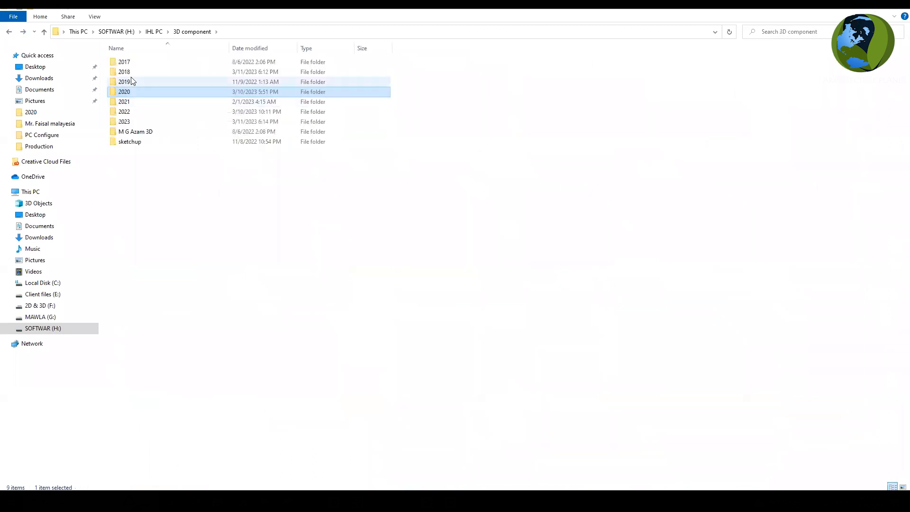
# Step: Browse the models in the 2018 component folder and switch to the 2019 component folder
pyautogui.doubleClick(131, 73)
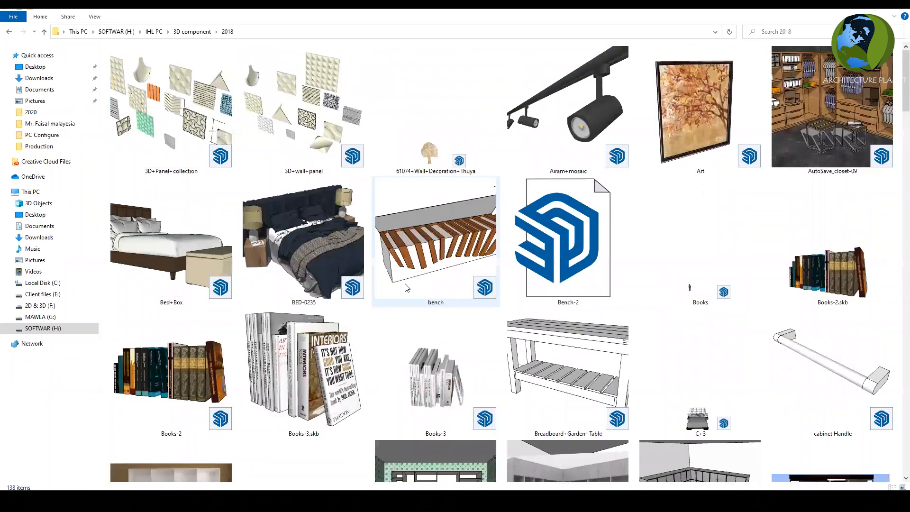
pyautogui.scroll(-5, 402, 298)
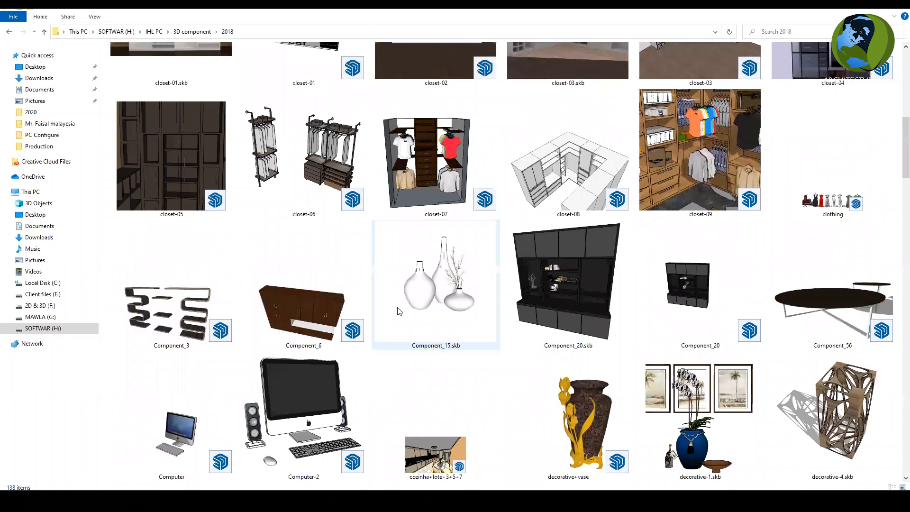
pyautogui.scroll(-15, 398, 311)
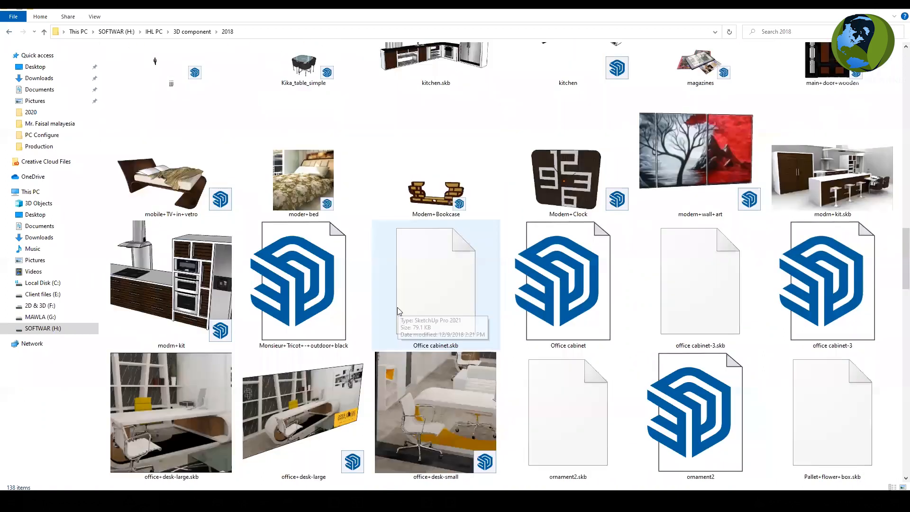
pyautogui.scroll(-3, 398, 311)
pyautogui.scroll(-6, 398, 311)
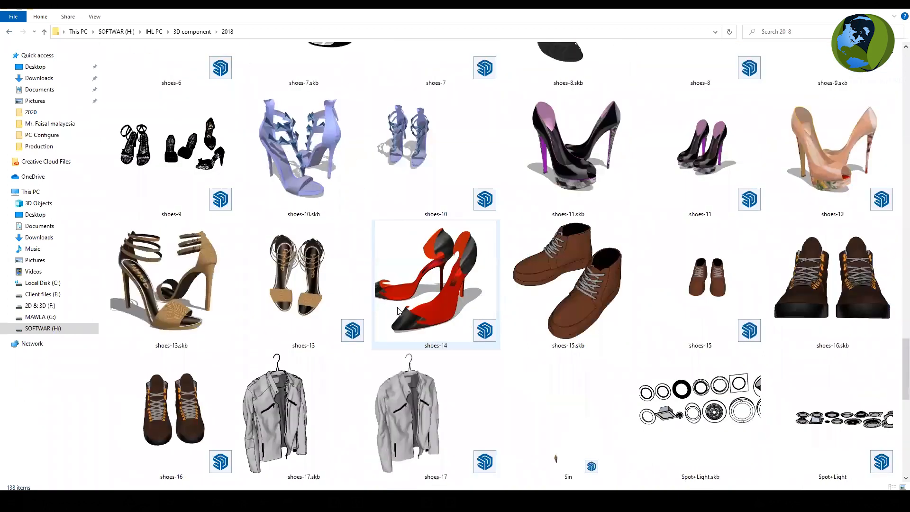
pyautogui.scroll(-6, 398, 311)
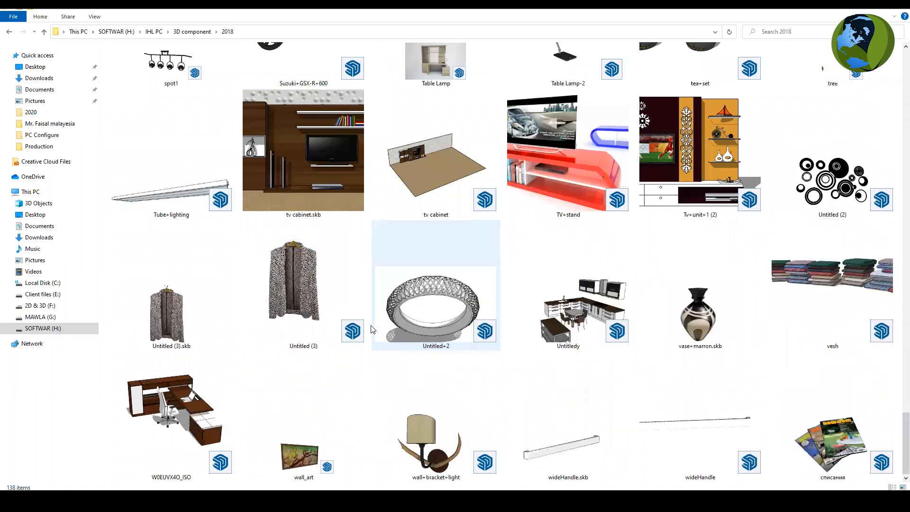
pyautogui.click(9, 31)
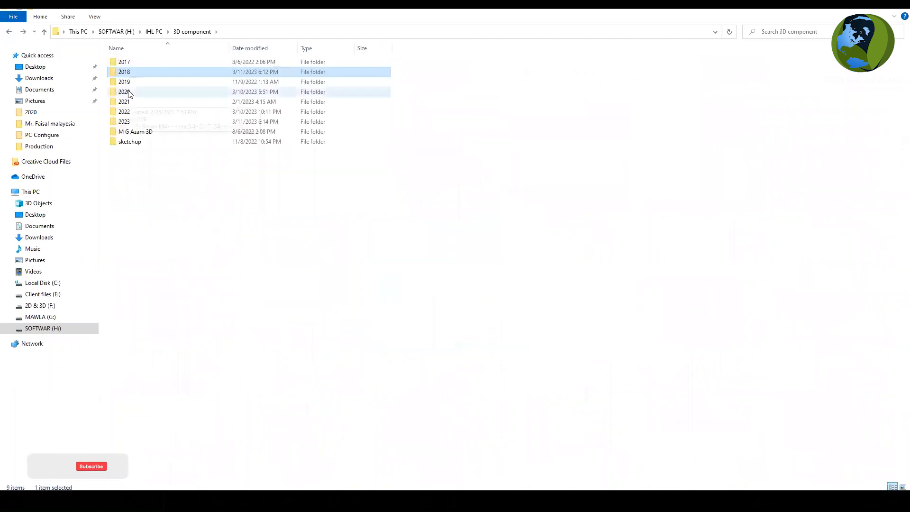
pyautogui.doubleClick(139, 85)
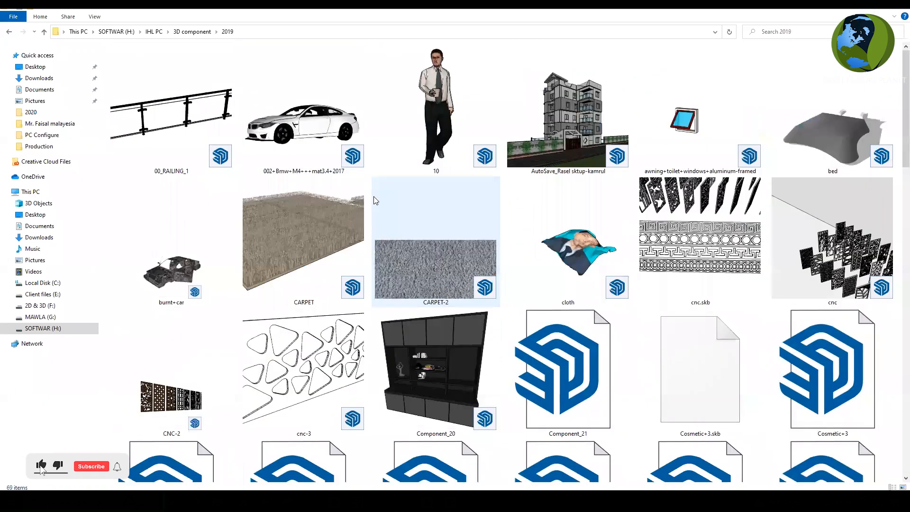
pyautogui.click(673, 229)
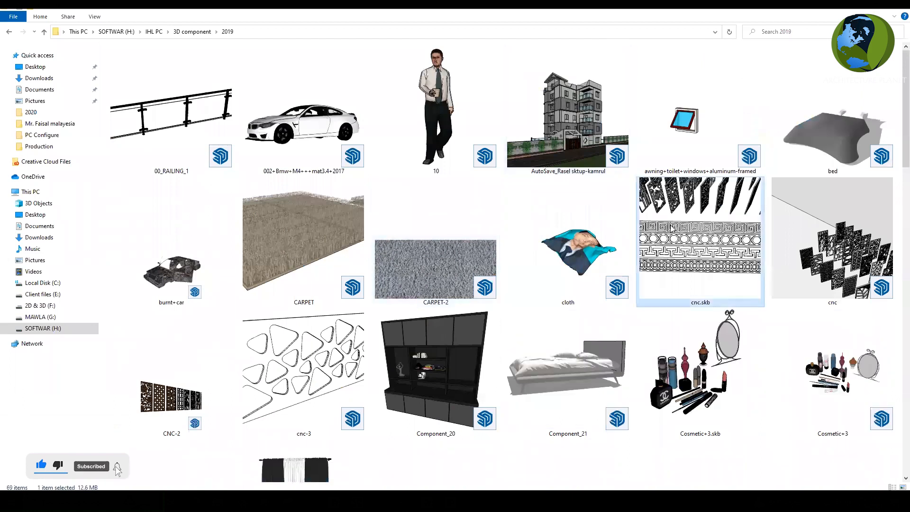
pyautogui.doubleClick(673, 230)
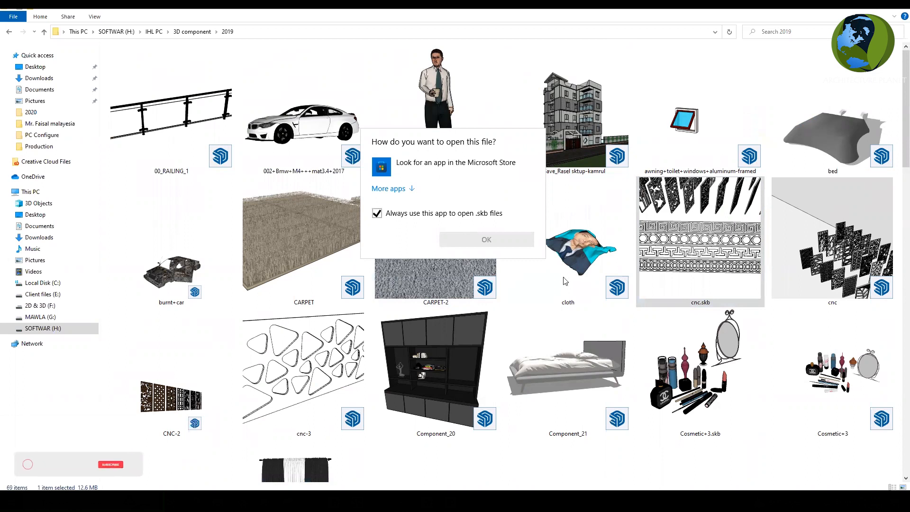
pyautogui.click(600, 223)
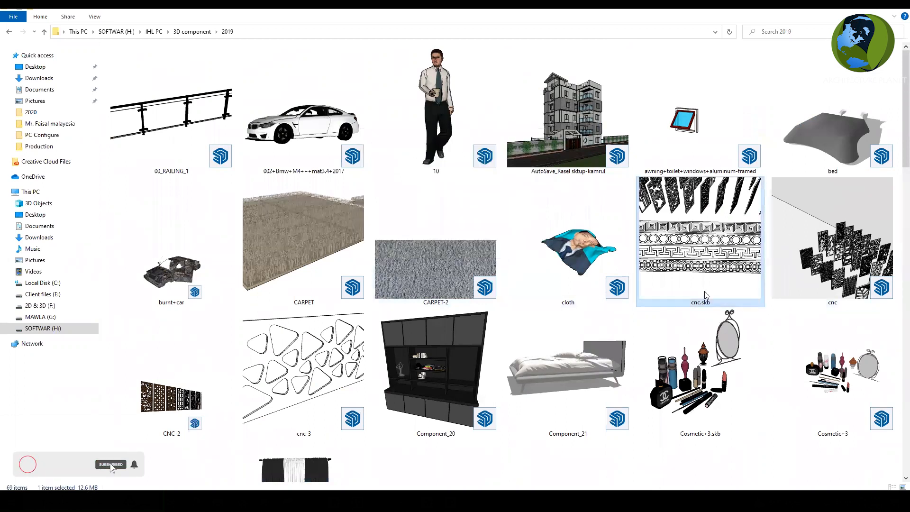
# Step: Browse the 2019 component folder for pattern panels and open the cnc model
pyautogui.click(839, 229)
pyautogui.scroll(-4, 407, 198)
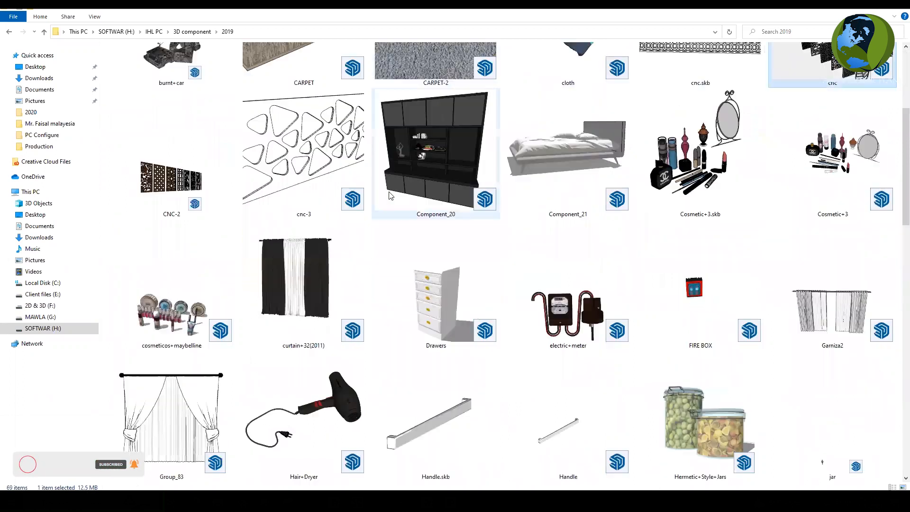
pyautogui.scroll(-2, 401, 195)
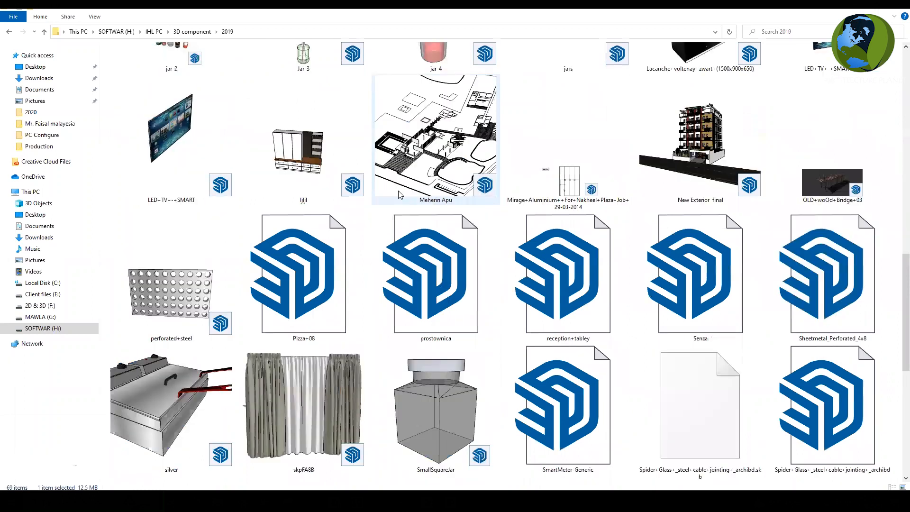
pyautogui.scroll(-2, 401, 195)
pyautogui.scroll(-1, 400, 195)
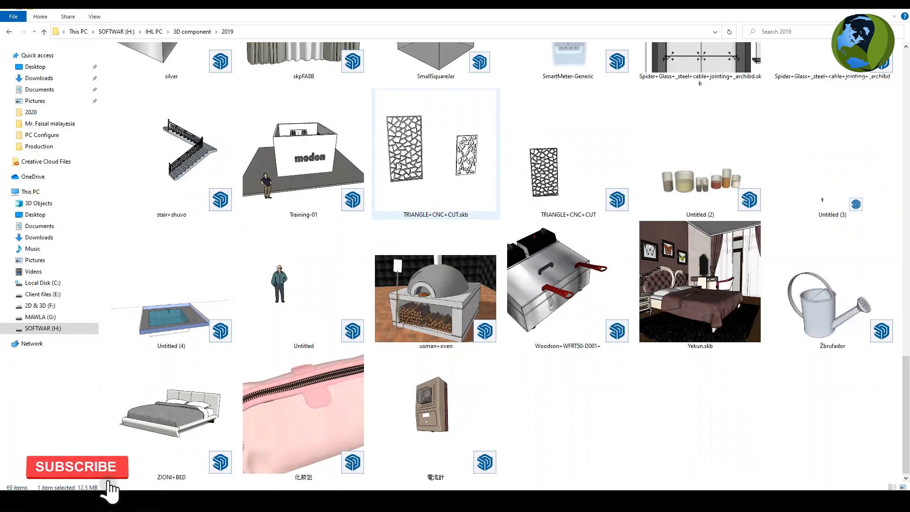
pyautogui.scroll(1, 412, 206)
pyautogui.scroll(7, 403, 199)
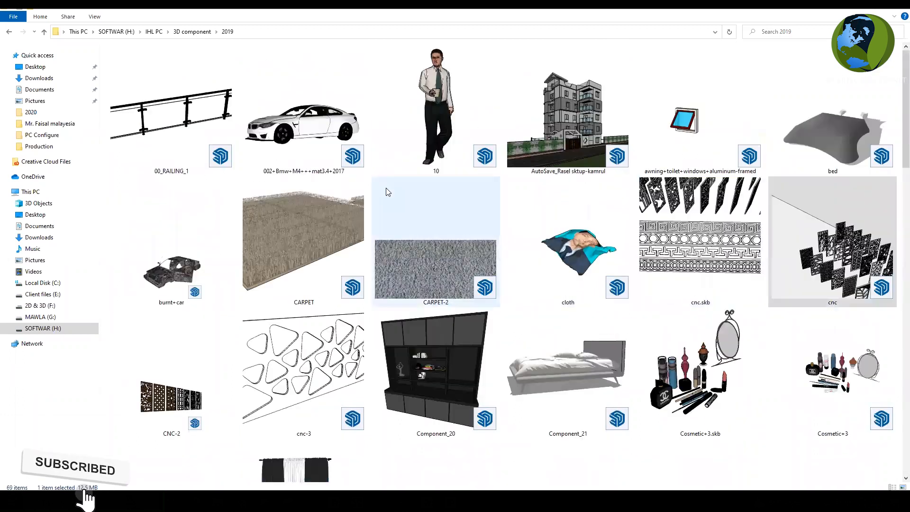
pyautogui.doubleClick(387, 191)
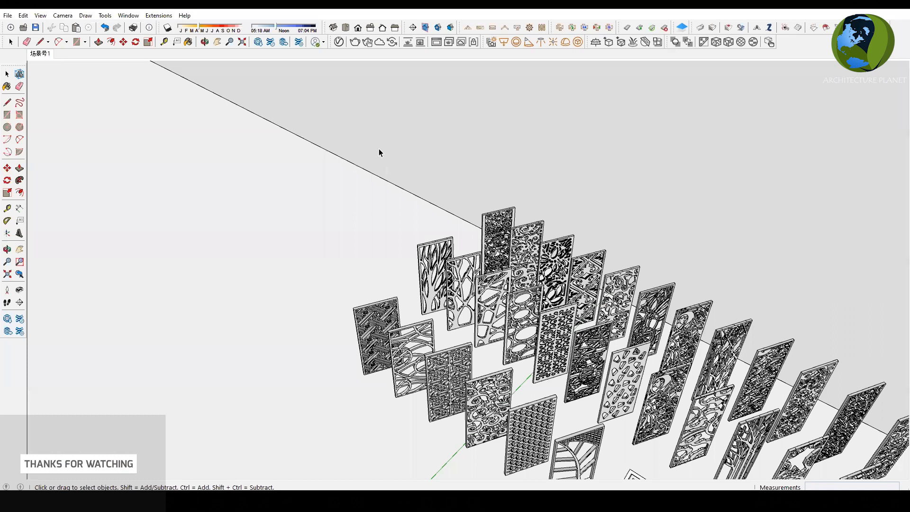
# Step: Copy the interlocking-circle border strip from the cnc model and paste it into the ceiling model beside the nested-rectangle panel
pyautogui.scroll(-1, 402, 178)
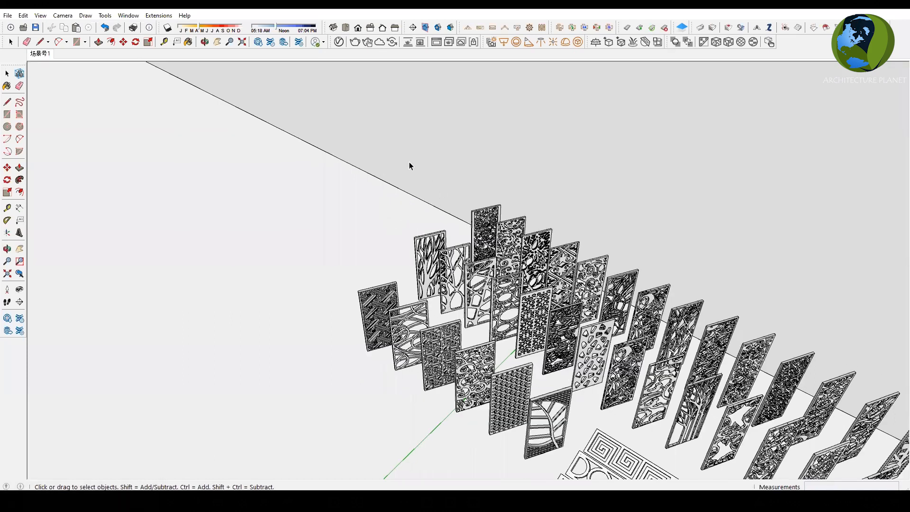
pyautogui.scroll(-4, 409, 162)
pyautogui.scroll(2, 615, 376)
pyautogui.scroll(3, 574, 374)
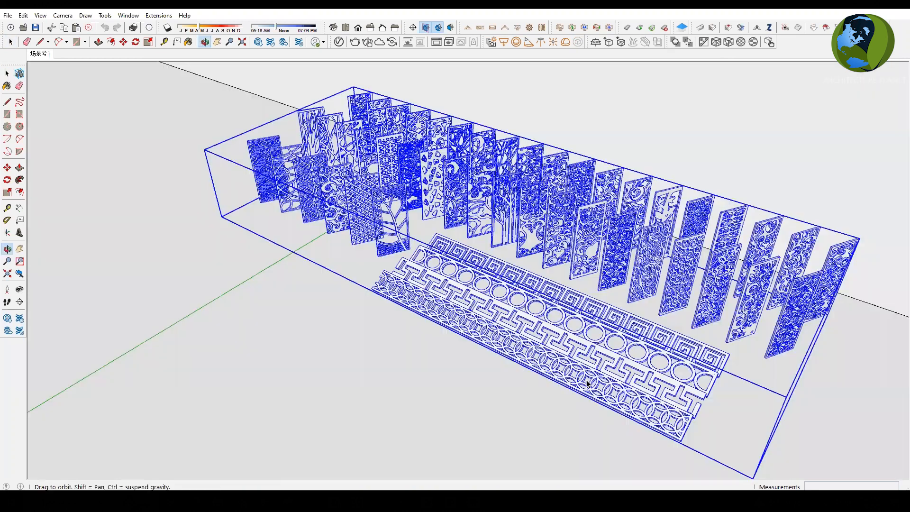
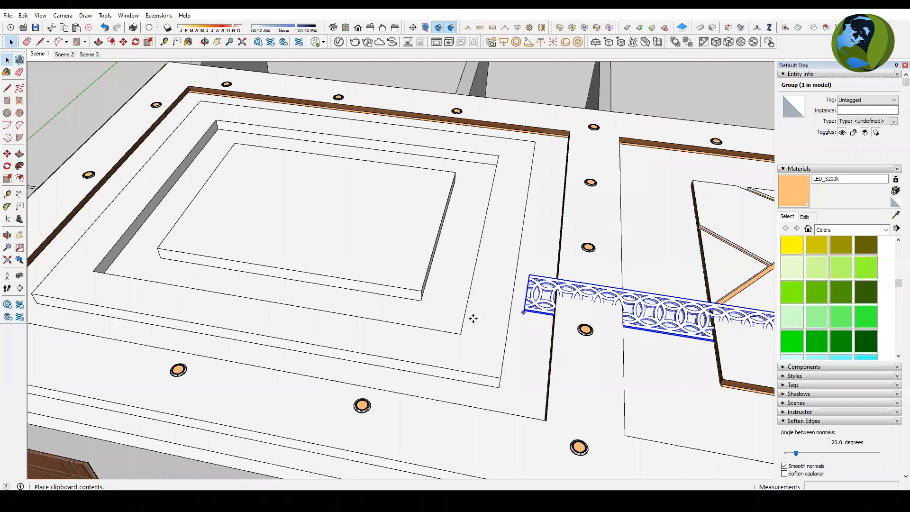
# Step: Rotate the pasted circle-patterned strip 30° about its end corner so it lies level with the ceiling
pyautogui.press('m')
pyautogui.scroll(2, 493, 323)
pyautogui.moveTo(518, 304); pyautogui.dragTo(345, 397, button='middle')
pyautogui.scroll(4, 704, 151)
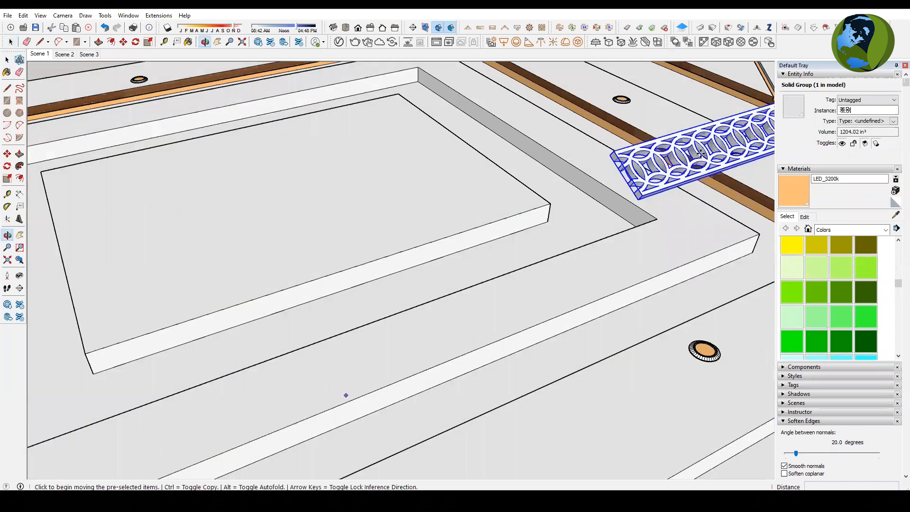
pyautogui.moveTo(518, 255); pyautogui.dragTo(410, 325, button='middle')
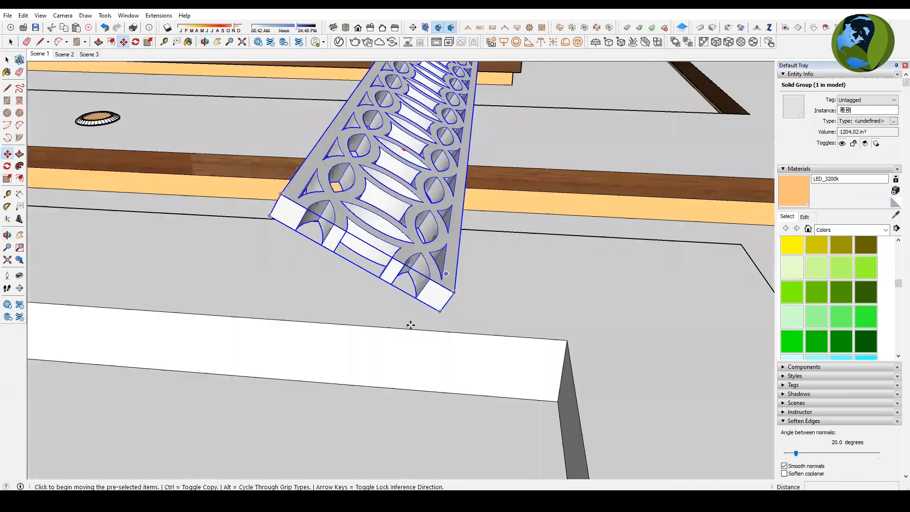
pyautogui.scroll(1, 411, 325)
pyautogui.press('q')
pyautogui.scroll(1, 446, 305)
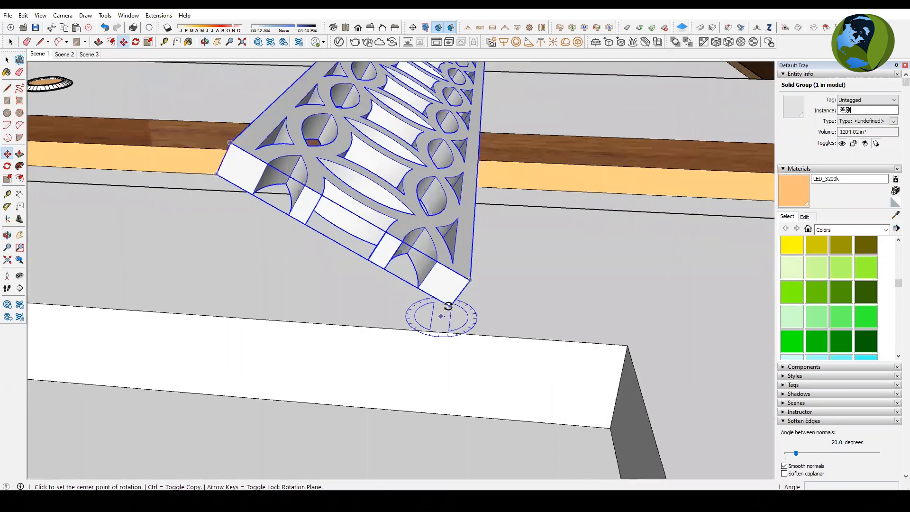
pyautogui.click(469, 282)
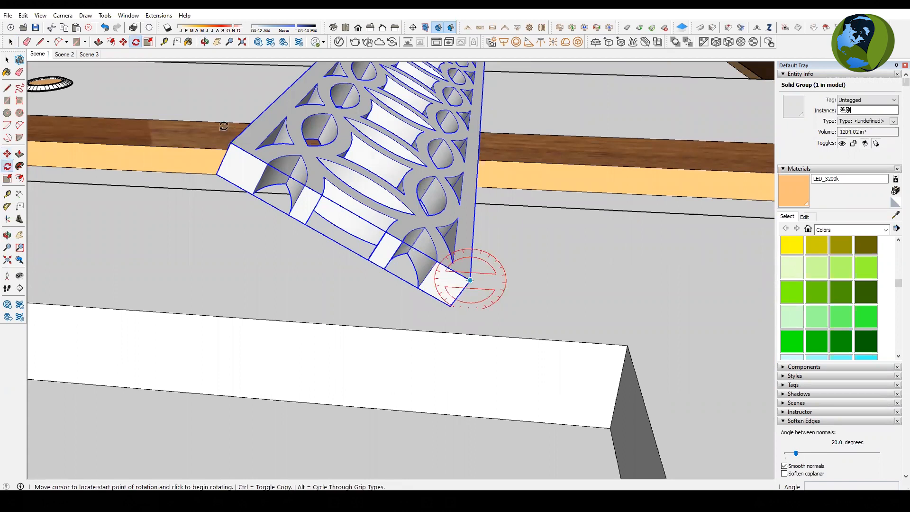
pyautogui.click(231, 143)
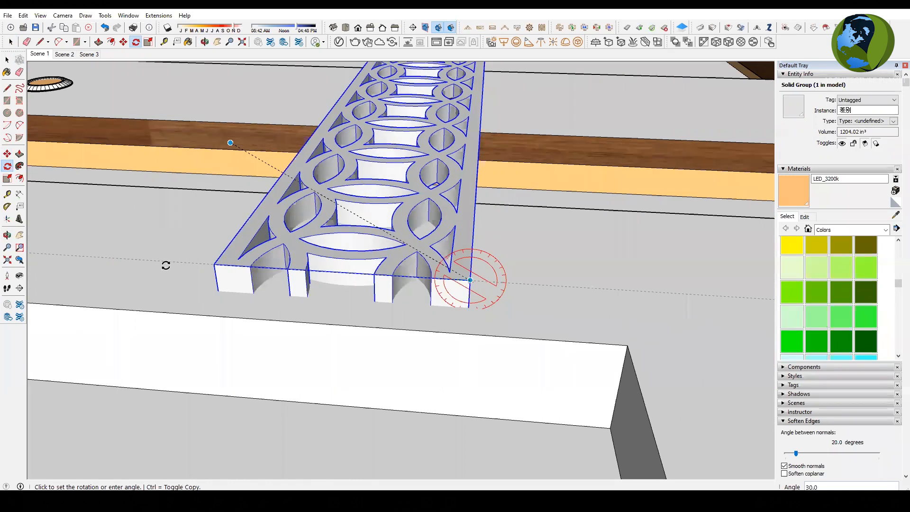
pyautogui.click(402, 292)
# Step: Scale the circle-patterned strip down along the blue axis to make it thinner
pyautogui.moveTo(403, 292); pyautogui.dragTo(319, 308, button='middle')
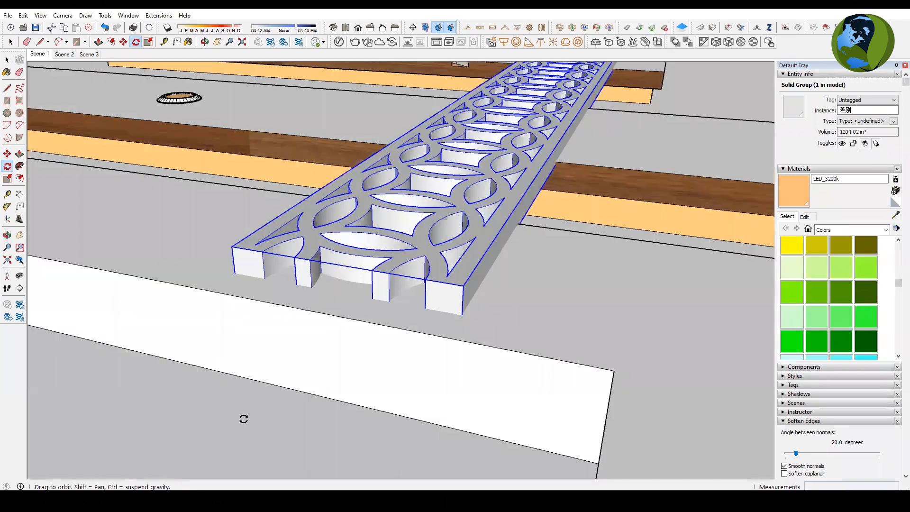
pyautogui.scroll(-4, 247, 407)
pyautogui.press('s')
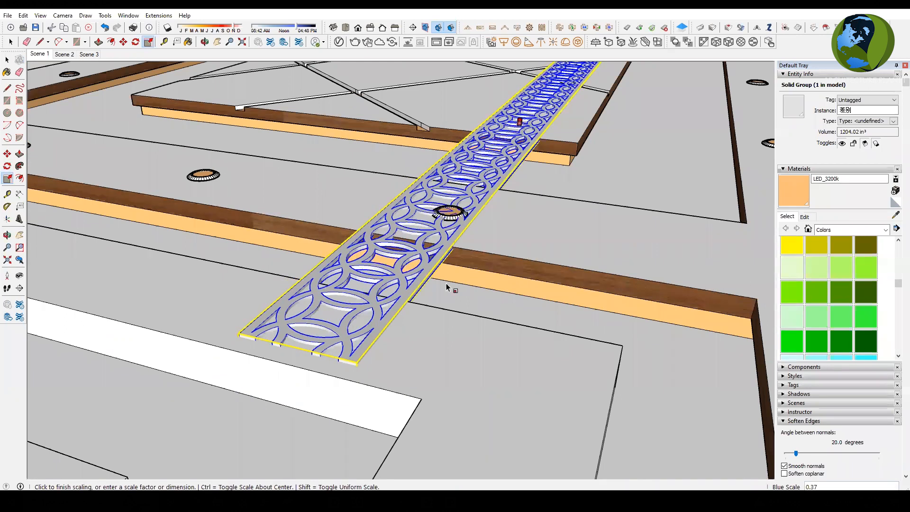
pyautogui.click(349, 371)
pyautogui.press('space')
# Step: Move the circle-patterned strip by its end corner to the outer corner of the border ledge around the nested-rectangle panel
pyautogui.scroll(3, 349, 371)
pyautogui.moveTo(354, 369); pyautogui.dragTo(376, 376, button='middle')
pyautogui.press('q')
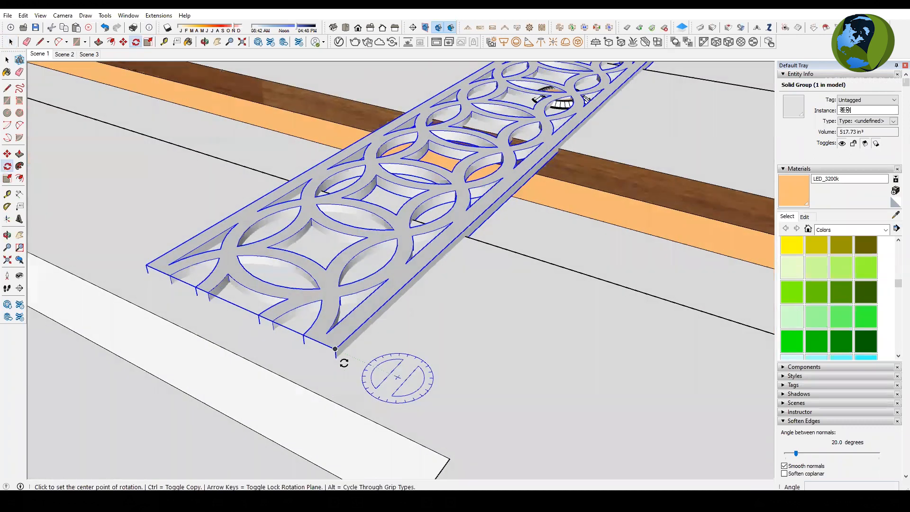
pyautogui.press('space')
pyautogui.press('m')
pyautogui.click(335, 328)
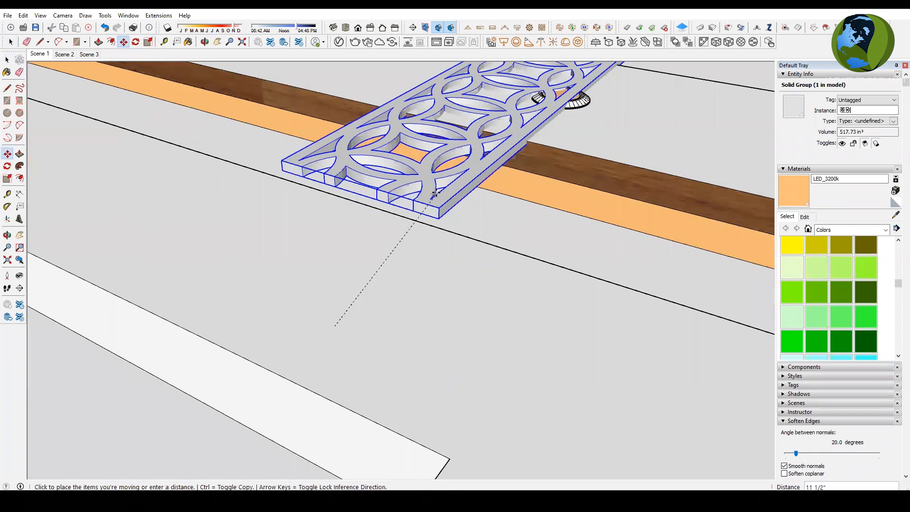
pyautogui.scroll(-3, 488, 116)
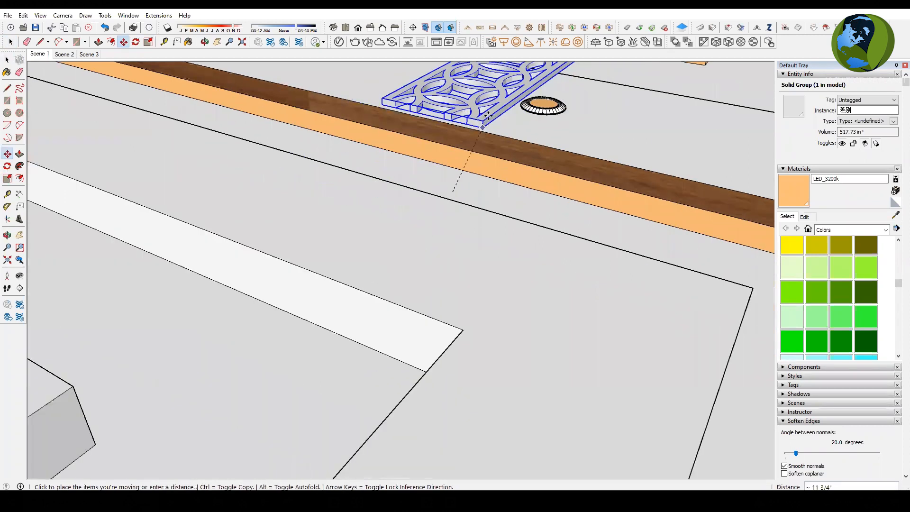
pyautogui.scroll(-2, 521, 112)
pyautogui.scroll(-4, 646, 137)
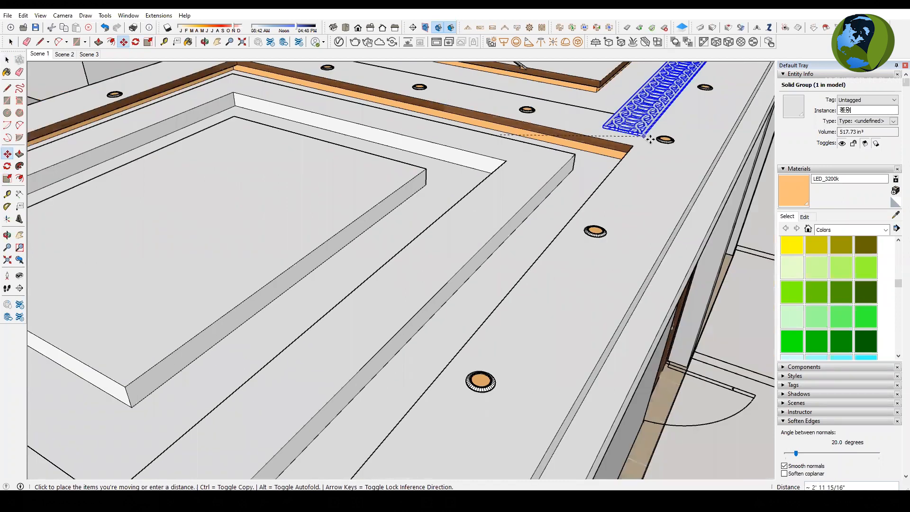
pyautogui.scroll(1, 448, 360)
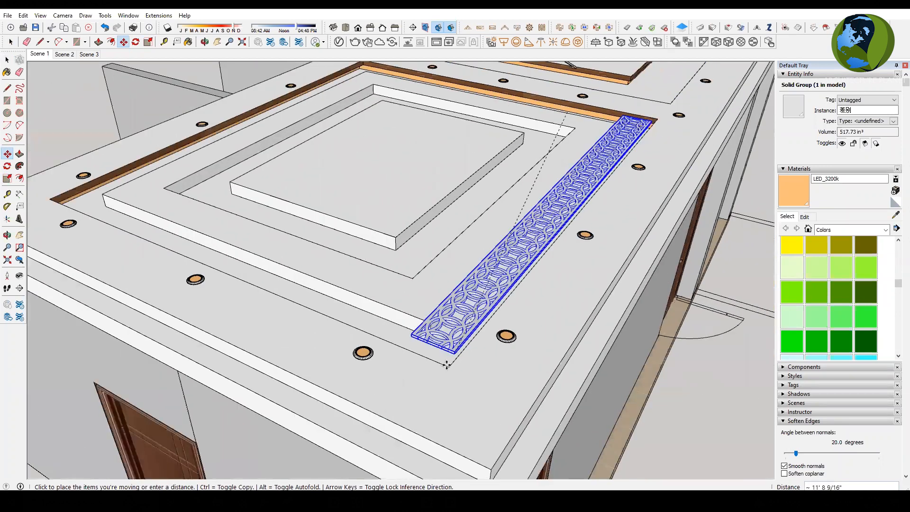
pyautogui.scroll(1, 449, 370)
pyautogui.click(450, 371)
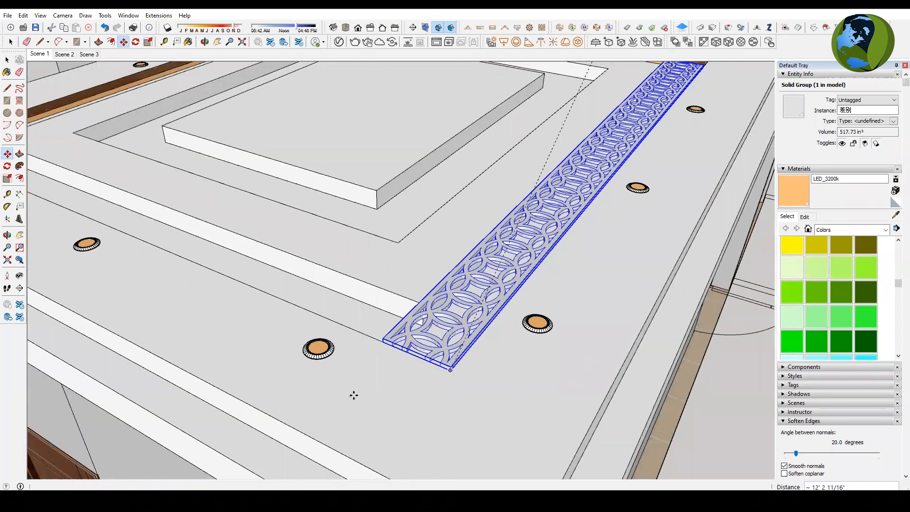
pyautogui.scroll(-2, 420, 372)
pyautogui.scroll(2, 416, 380)
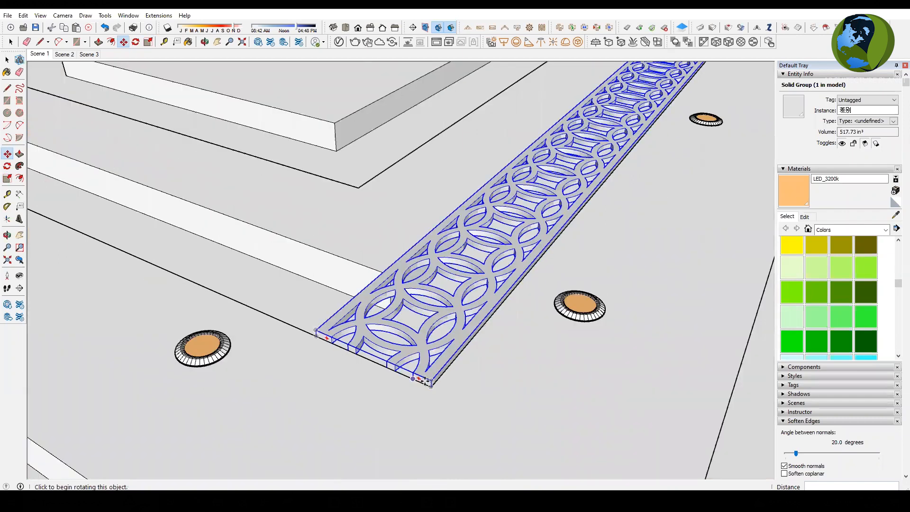
pyautogui.scroll(1, 433, 381)
pyautogui.scroll(-1, 336, 398)
pyautogui.press('space')
# Step: Stretch the strip lengthwise along the red axis until it reaches the far end of the ledge
pyautogui.scroll(-1, 291, 423)
pyautogui.scroll(-1, 291, 425)
pyautogui.scroll(-2, 292, 426)
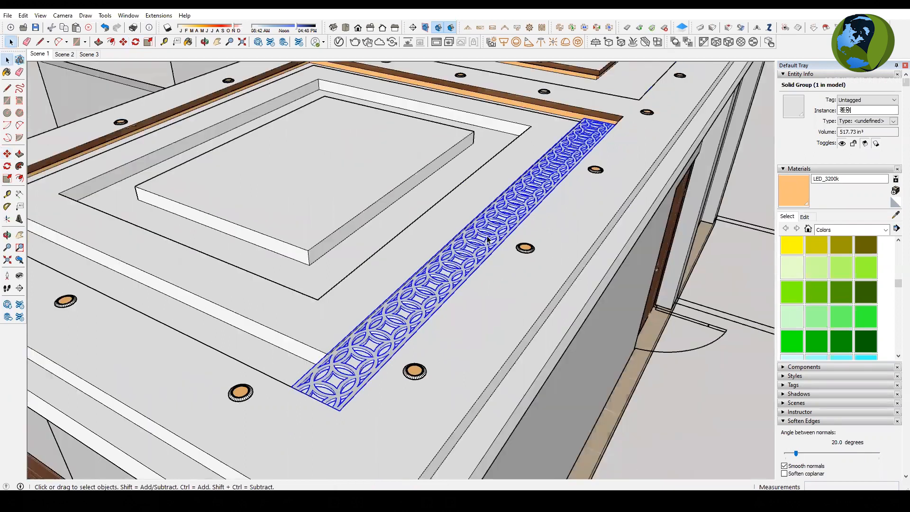
pyautogui.moveTo(277, 301); pyautogui.dragTo(257, 314, button='middle')
pyautogui.scroll(5, 550, 306)
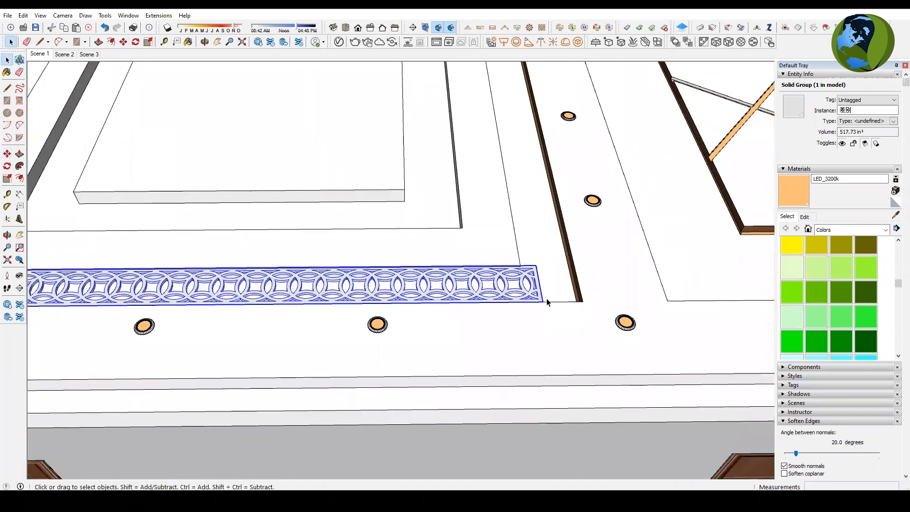
pyautogui.press('s')
pyautogui.scroll(2, 593, 284)
pyautogui.moveTo(506, 245); pyautogui.dragTo(502, 275, button='middle')
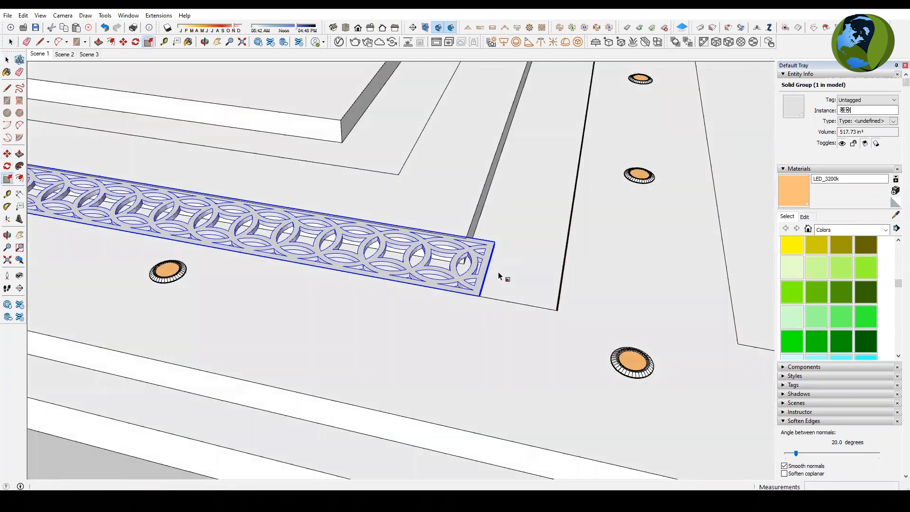
pyautogui.scroll(4, 489, 278)
pyautogui.click(479, 265)
pyautogui.scroll(-3, 512, 272)
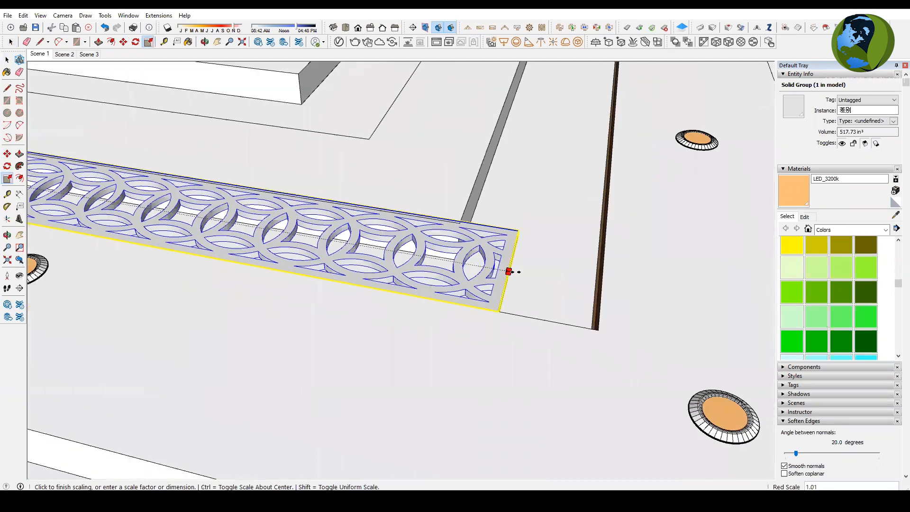
pyautogui.click(588, 231)
# Step: Scale the strip's width along the green axis to about 0.97 so it fits the ledge beside the raised panel
pyautogui.moveTo(355, 346); pyautogui.dragTo(353, 302, button='middle')
pyautogui.scroll(-4, 353, 302)
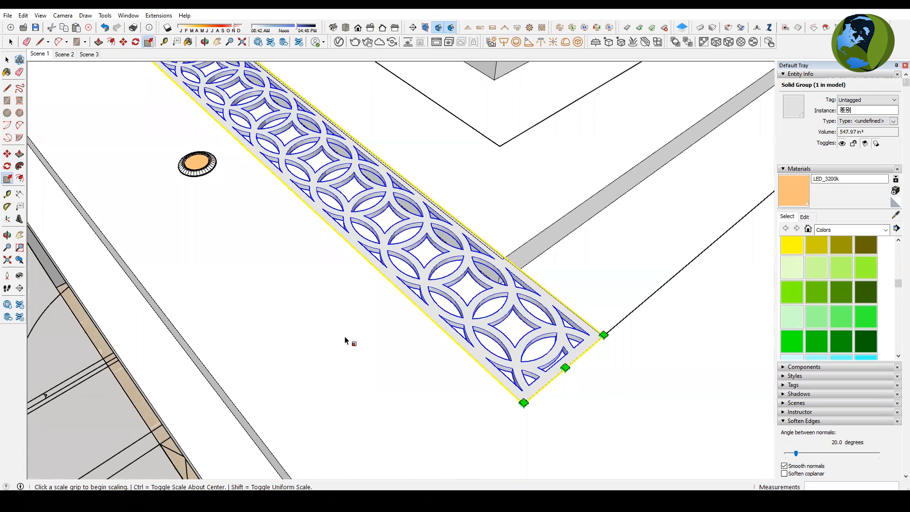
pyautogui.scroll(6, 277, 169)
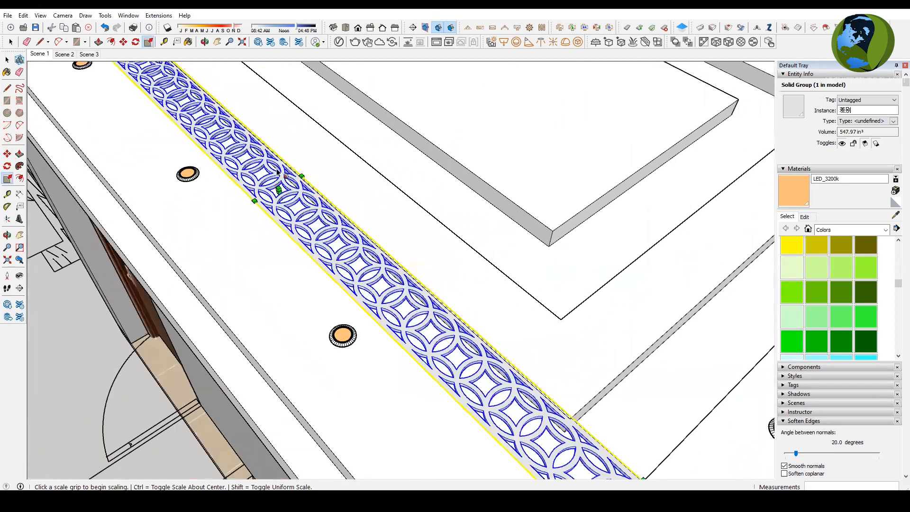
pyautogui.scroll(2, 324, 205)
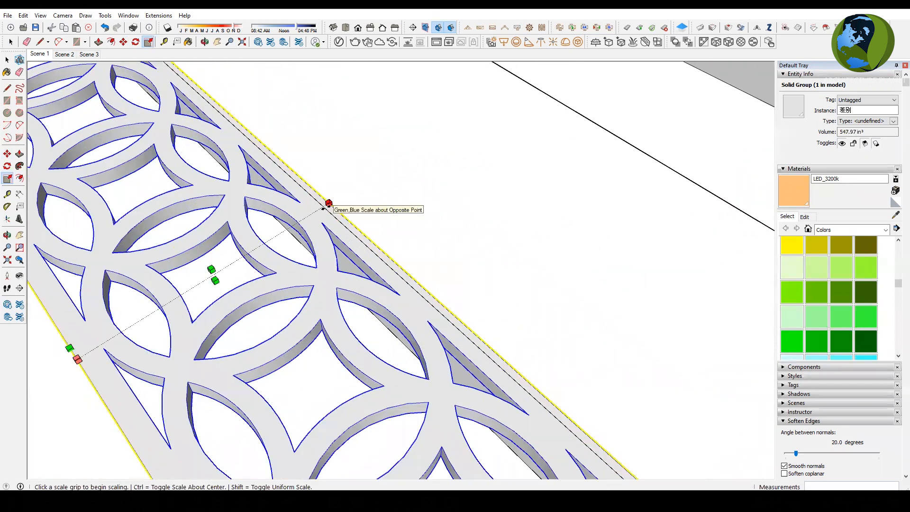
pyautogui.click(327, 205)
pyautogui.click(324, 212)
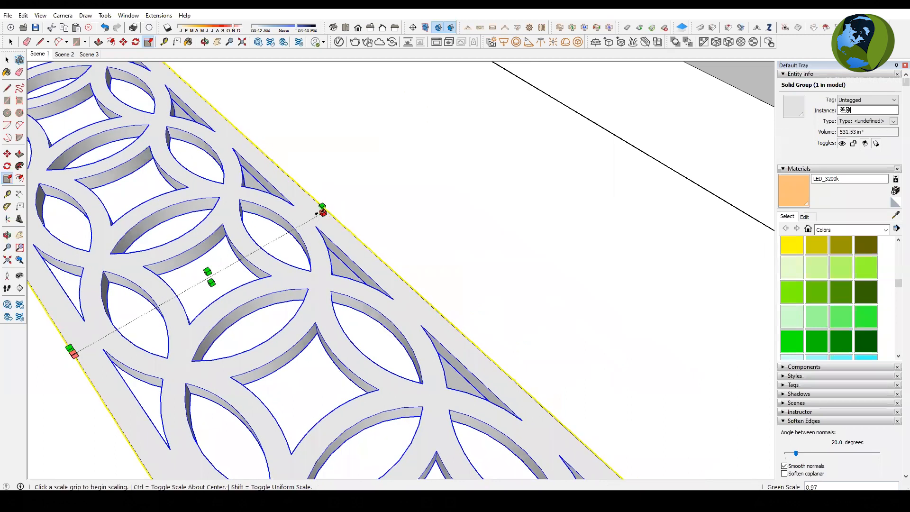
pyautogui.click(328, 211)
pyautogui.click(327, 211)
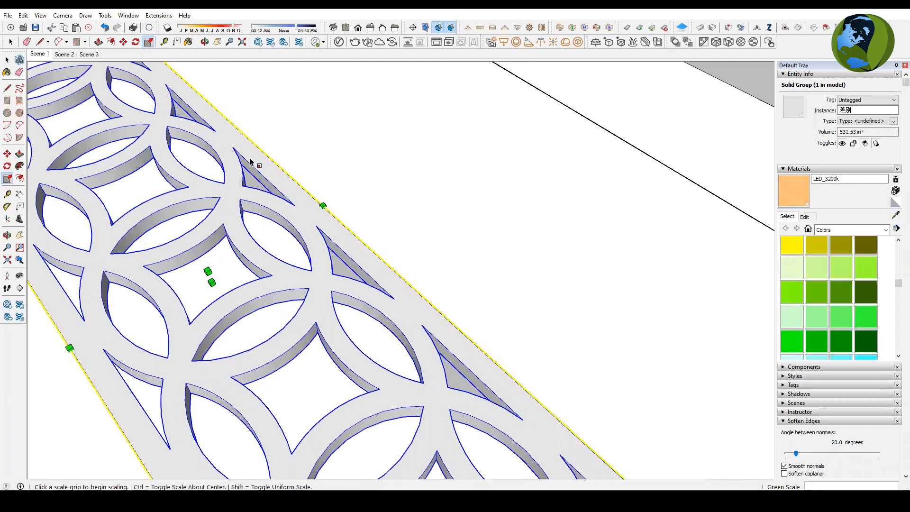
pyautogui.scroll(-5, 254, 157)
pyautogui.press('space')
pyautogui.scroll(-3, 289, 143)
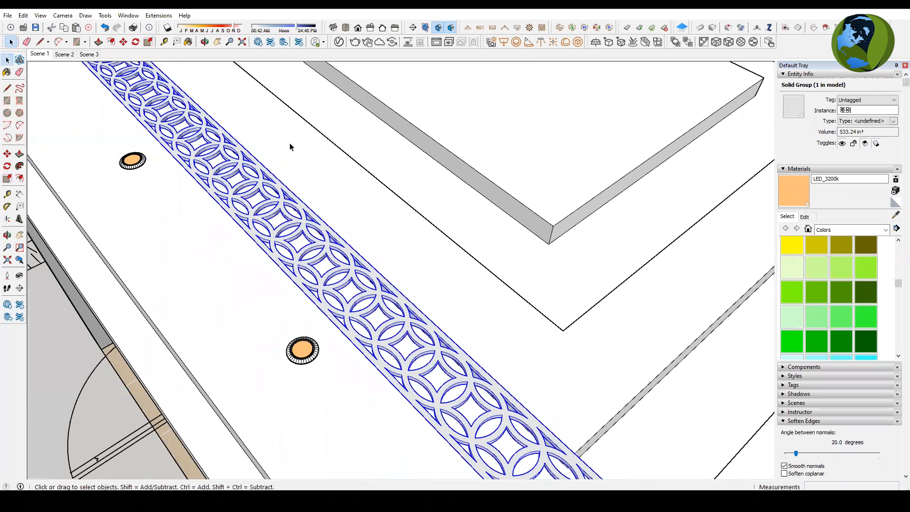
# Step: Rotate a copy of the strip at its end so it runs perpendicular to the original along the adjacent ledge
pyautogui.scroll(3, 485, 376)
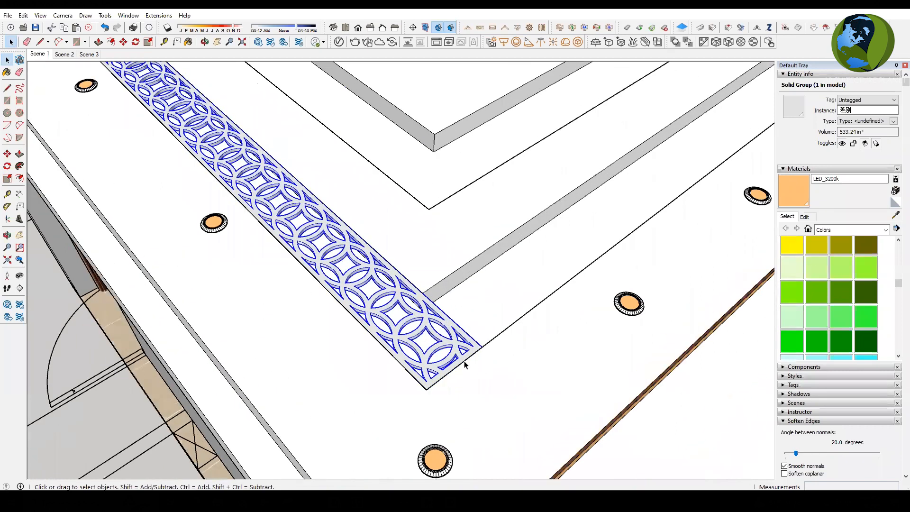
pyautogui.scroll(1, 456, 337)
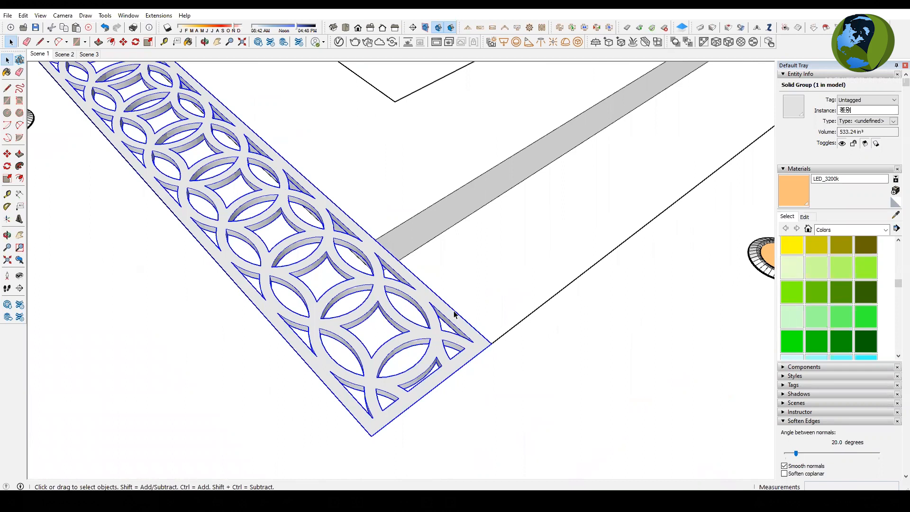
pyautogui.press('q')
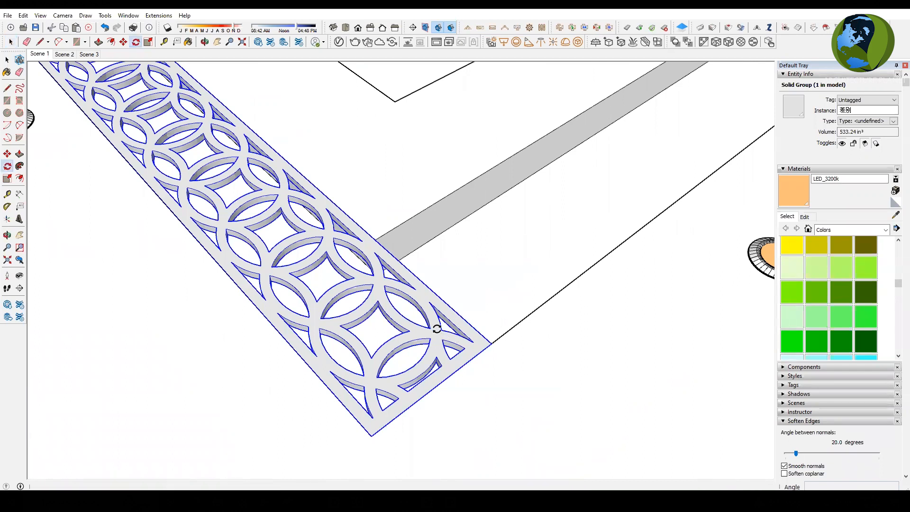
pyautogui.click(435, 292)
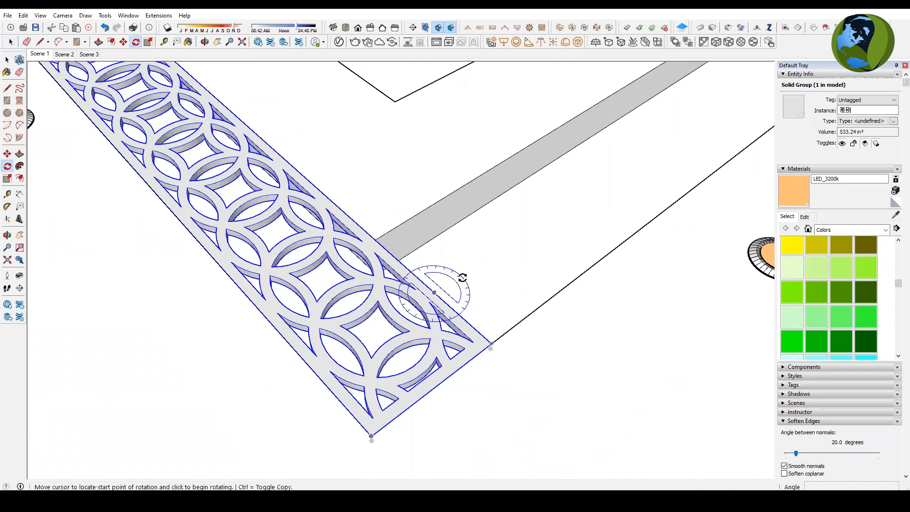
pyautogui.click(463, 278)
pyautogui.press('ctrl')
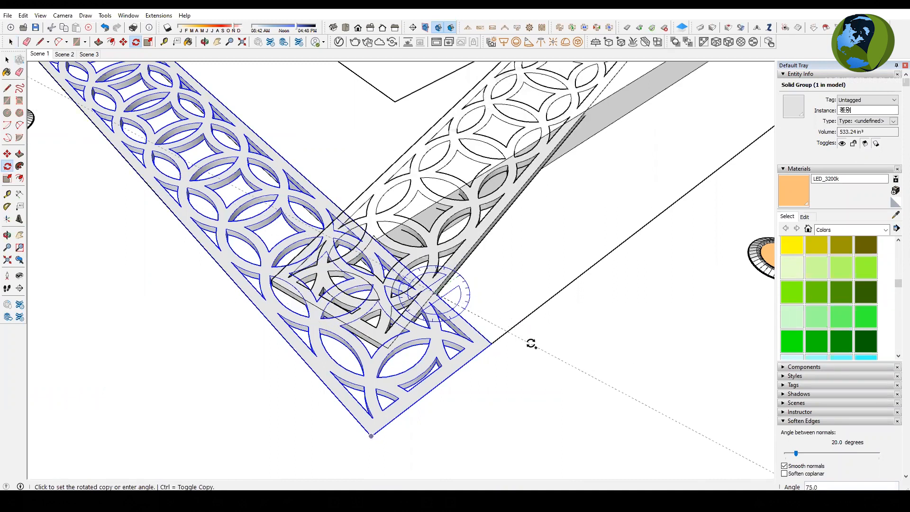
pyautogui.click(491, 337)
# Step: Move the rotated copy by its end corner to butt against the first strip at the ledge corner
pyautogui.press('m')
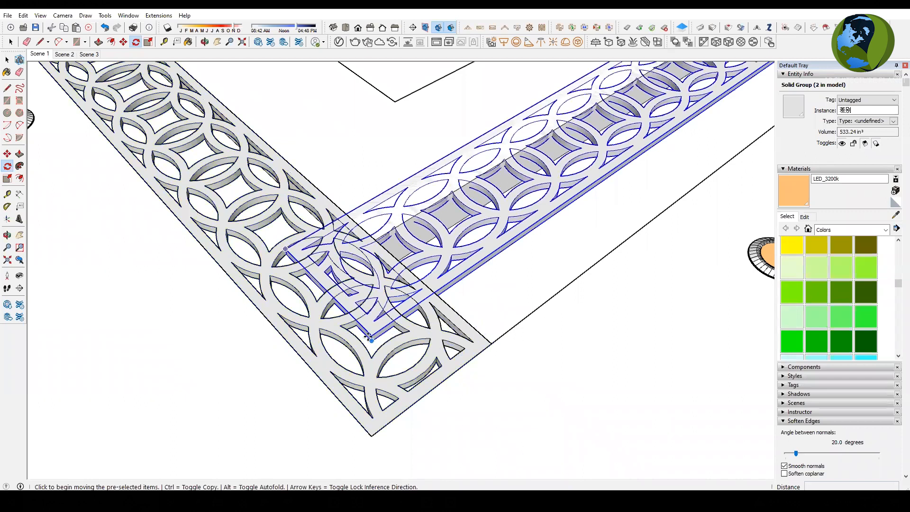
pyautogui.click(369, 337)
pyautogui.click(492, 341)
pyautogui.scroll(-5, 346, 423)
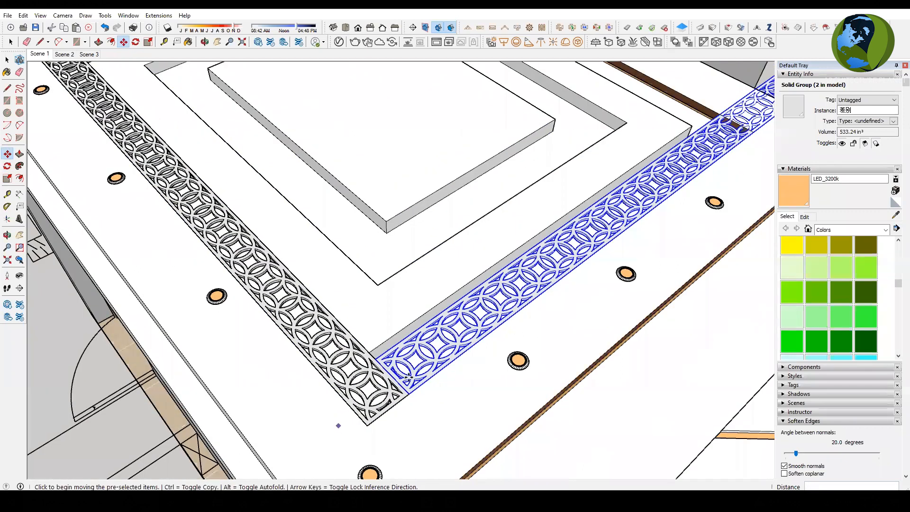
# Step: Widen the second strip along the green axis until its inner edge meets the raised panel's side
pyautogui.scroll(-1, 578, 253)
pyautogui.press('s')
pyautogui.scroll(4, 584, 211)
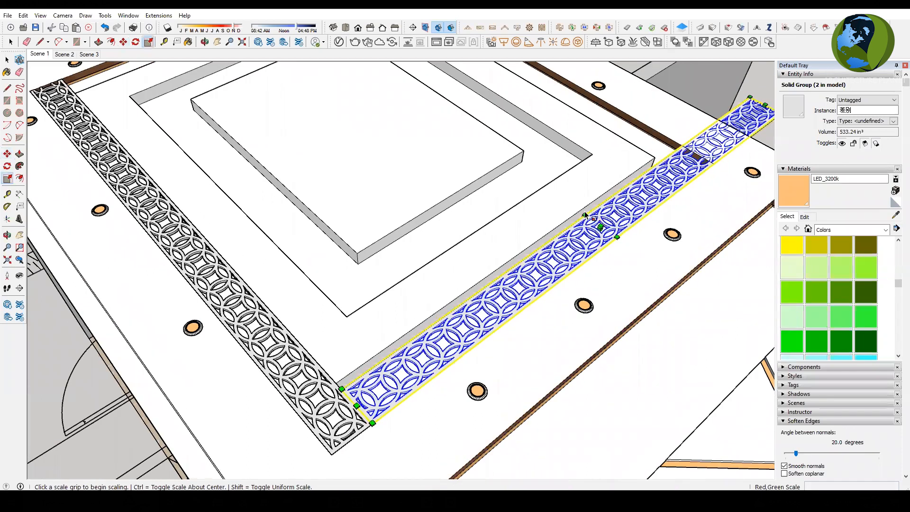
pyautogui.scroll(2, 584, 216)
pyautogui.click(579, 219)
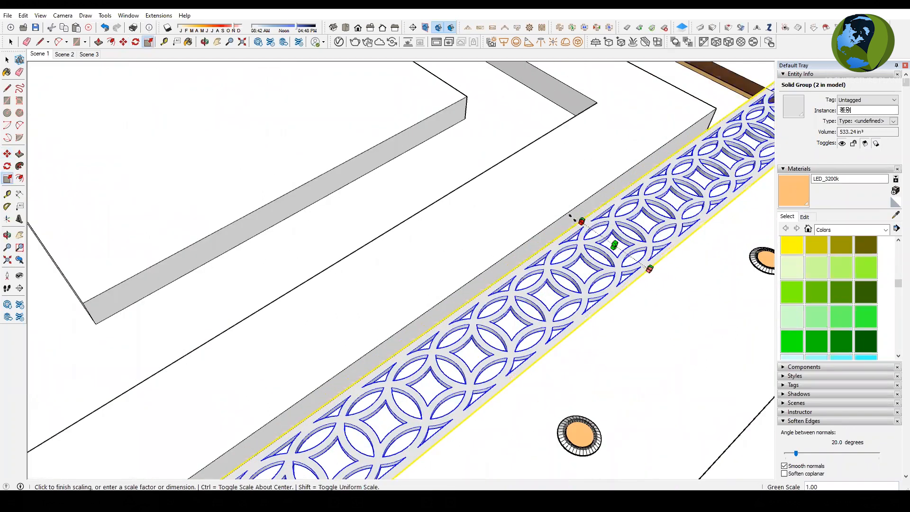
pyautogui.scroll(2, 569, 215)
pyautogui.click(567, 216)
pyautogui.scroll(-2, 494, 239)
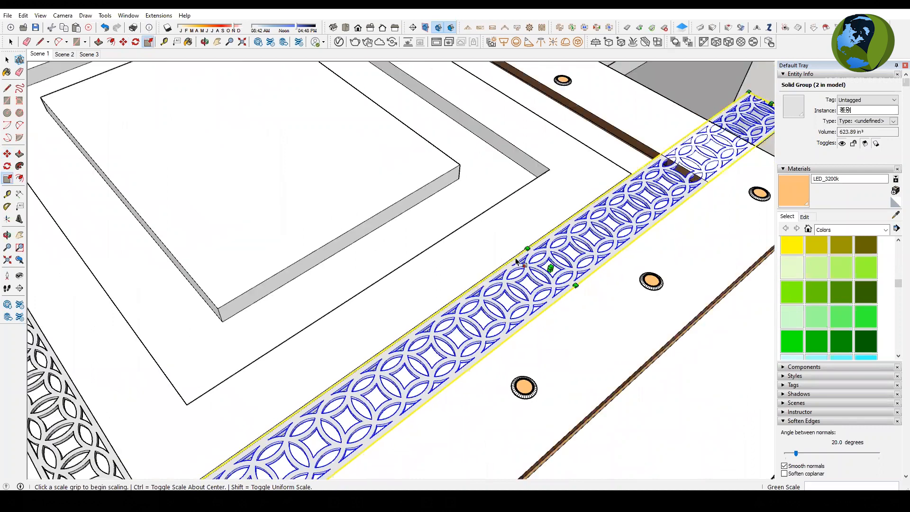
pyautogui.scroll(4, 545, 243)
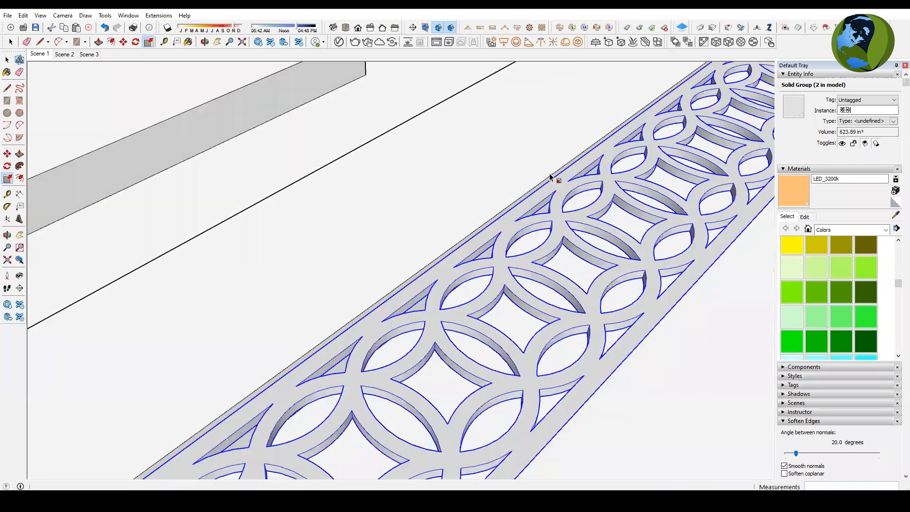
pyautogui.scroll(1, 547, 187)
pyautogui.click(545, 186)
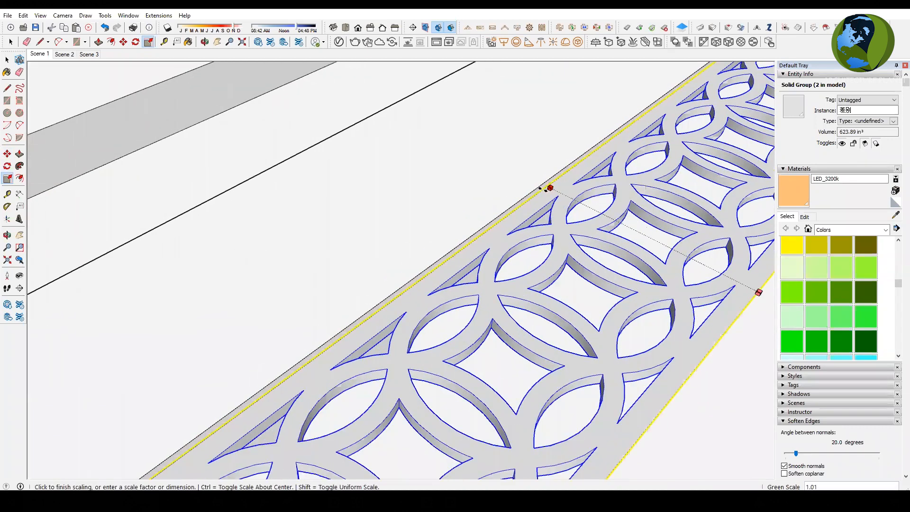
pyautogui.click(537, 188)
pyautogui.scroll(-3, 359, 366)
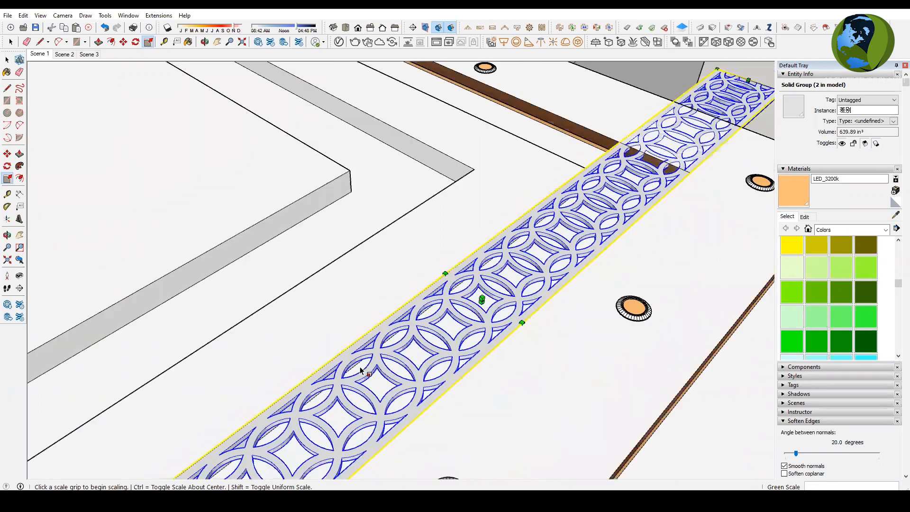
# Step: Shorten the second strip along the red axis to about 0.78 so it ends at the recess's wooden edge
pyautogui.scroll(-2, 669, 145)
pyautogui.scroll(5, 637, 165)
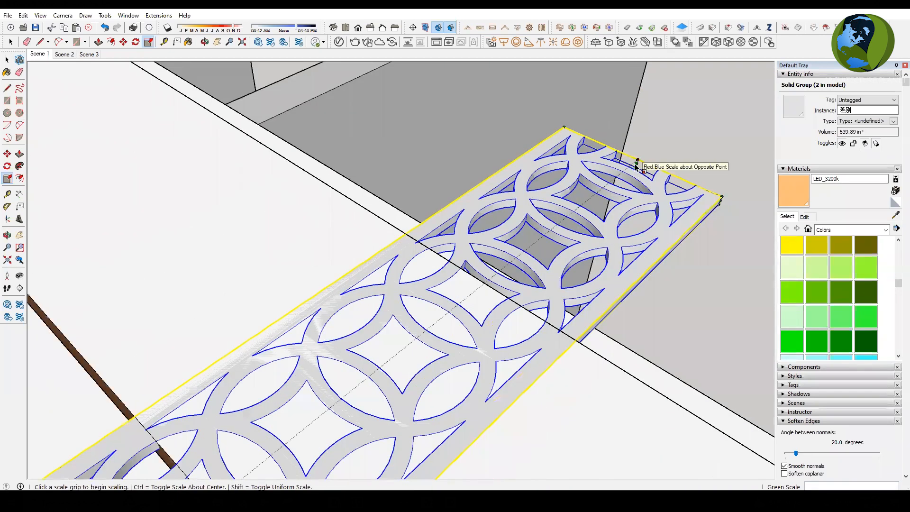
pyautogui.click(637, 163)
pyautogui.scroll(-2, 636, 164)
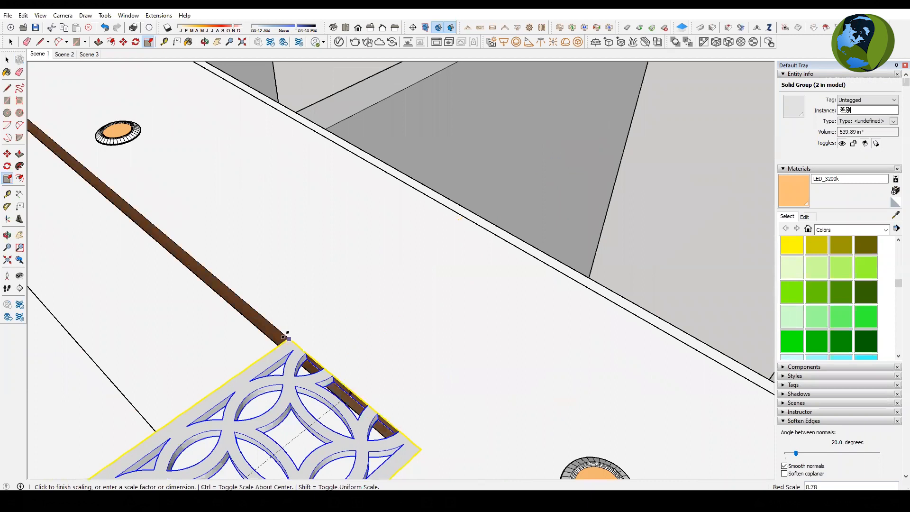
pyautogui.scroll(-4, 502, 242)
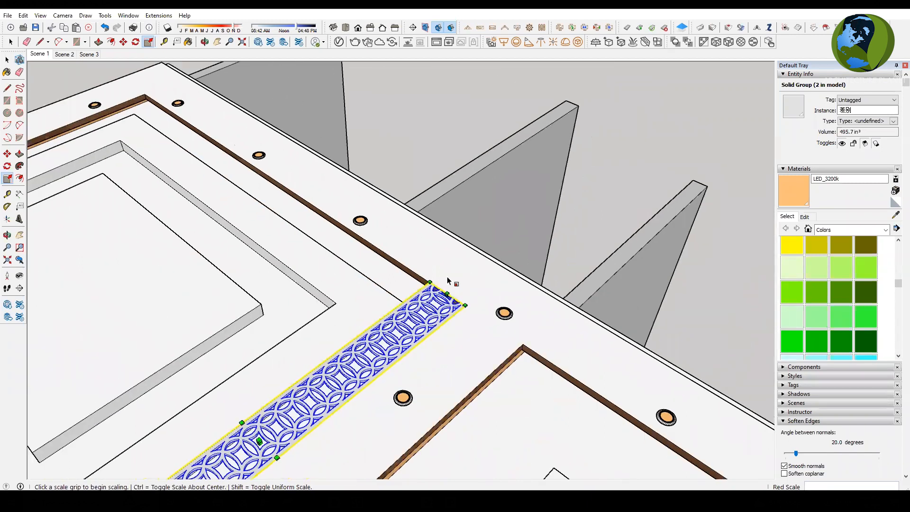
pyautogui.click(447, 287)
# Step: Rotate a copy of the second strip about its outer end corner onto the third side of the recess
pyautogui.scroll(2, 447, 287)
pyautogui.scroll(5, 419, 288)
pyautogui.press('q')
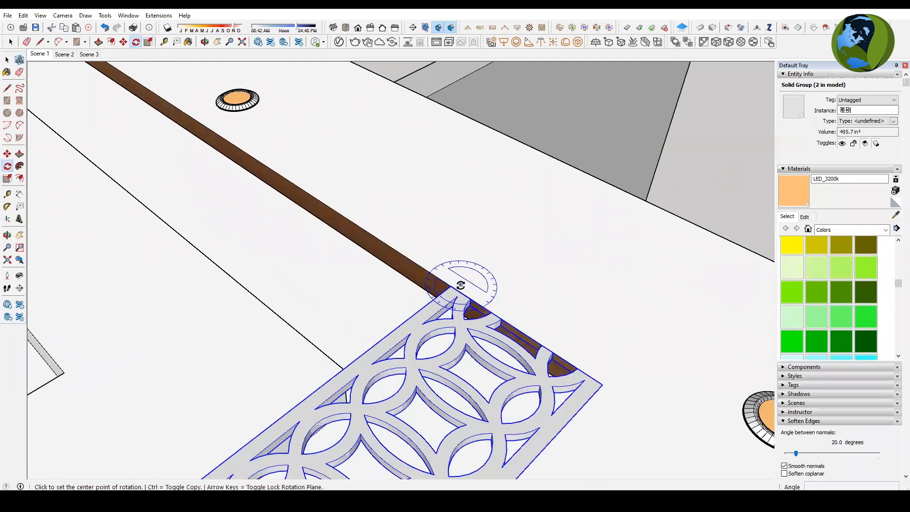
pyautogui.click(451, 286)
pyautogui.click(461, 291)
pyautogui.press('ctrl')
pyautogui.click(422, 307)
pyautogui.press('space')
pyautogui.scroll(-6, 577, 362)
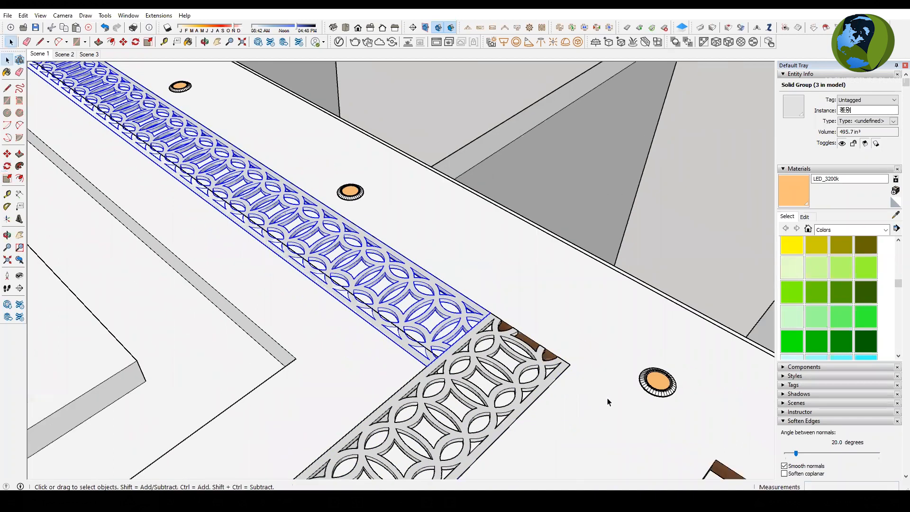
pyautogui.moveTo(319, 219); pyautogui.dragTo(399, 181, button='middle')
pyautogui.press('s')
pyautogui.scroll(8, 351, 209)
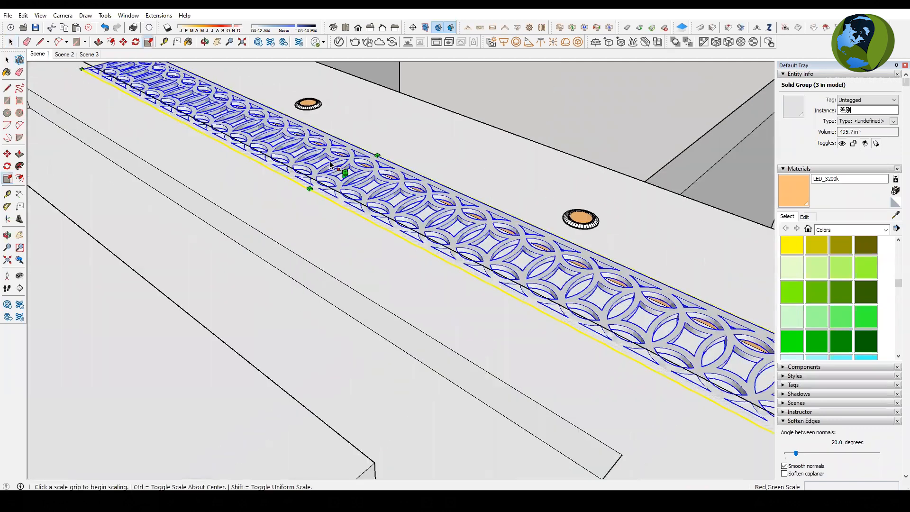
pyautogui.press('space')
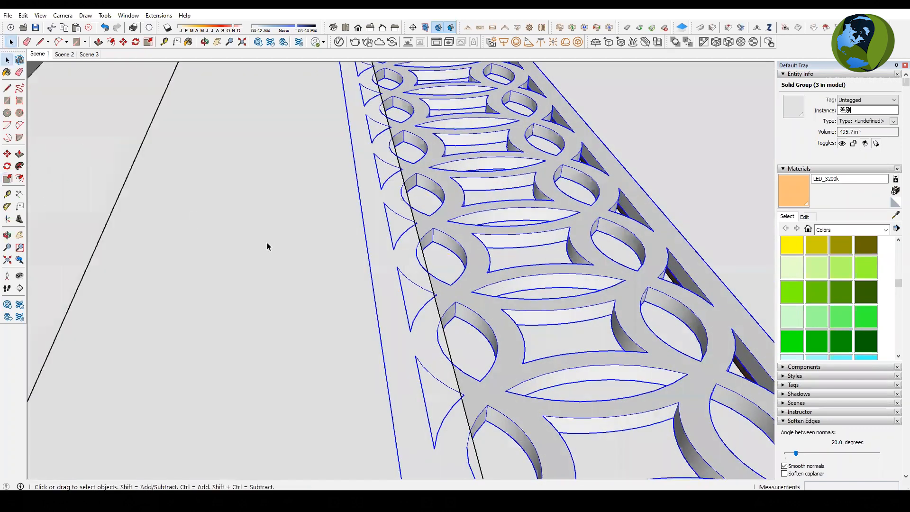
# Step: Open the ceiling group and push the raised panel's side face back to the third strip's inner edge
pyautogui.scroll(-4, 222, 226)
pyautogui.moveTo(180, 216); pyautogui.dragTo(251, 213, button='middle')
pyautogui.doubleClick(251, 213)
pyautogui.tripleClick(251, 214)
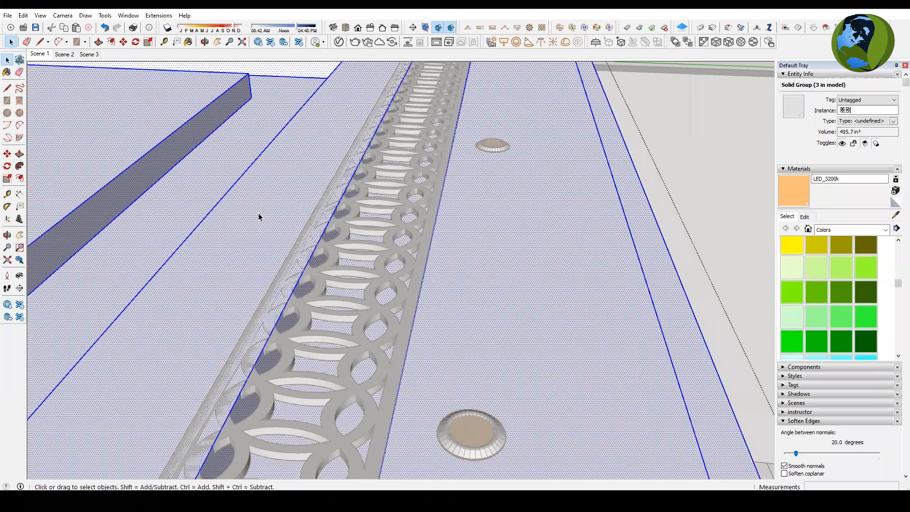
pyautogui.press('p')
pyautogui.scroll(2, 324, 260)
pyautogui.click(327, 264)
pyautogui.click(305, 222)
pyautogui.press('space')
pyautogui.press('Escape')
# Step: Select the third strip and scale it lengthwise toward the far corner of its ledge
pyautogui.scroll(-4, 385, 250)
pyautogui.scroll(-3, 456, 189)
pyautogui.moveTo(445, 130); pyautogui.dragTo(519, 373, button='middle')
pyautogui.scroll(-1, 519, 373)
pyautogui.scroll(-1, 519, 373)
pyautogui.scroll(1, 501, 260)
pyautogui.scroll(5, 462, 266)
pyautogui.moveTo(429, 327); pyautogui.dragTo(346, 347, button='middle')
pyautogui.scroll(1, 346, 346)
pyautogui.scroll(2, 346, 350)
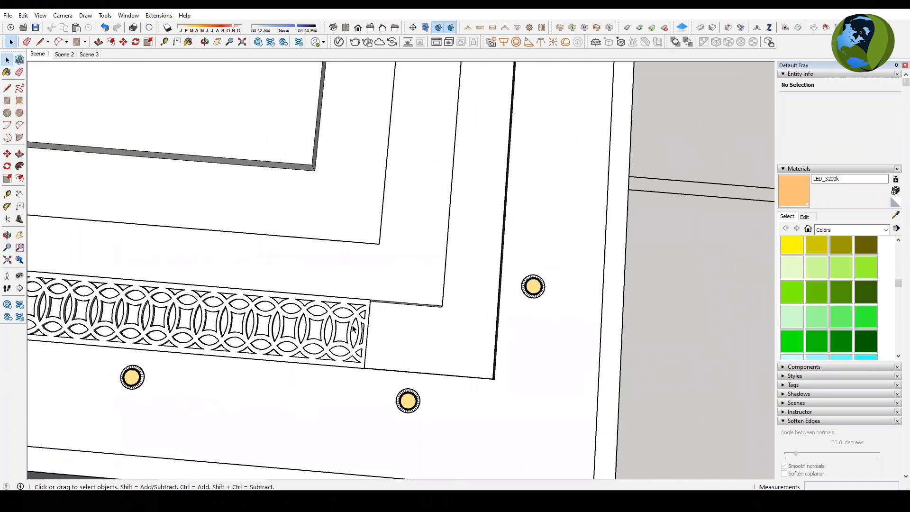
pyautogui.click(365, 331)
pyautogui.press('s')
pyautogui.scroll(3, 363, 329)
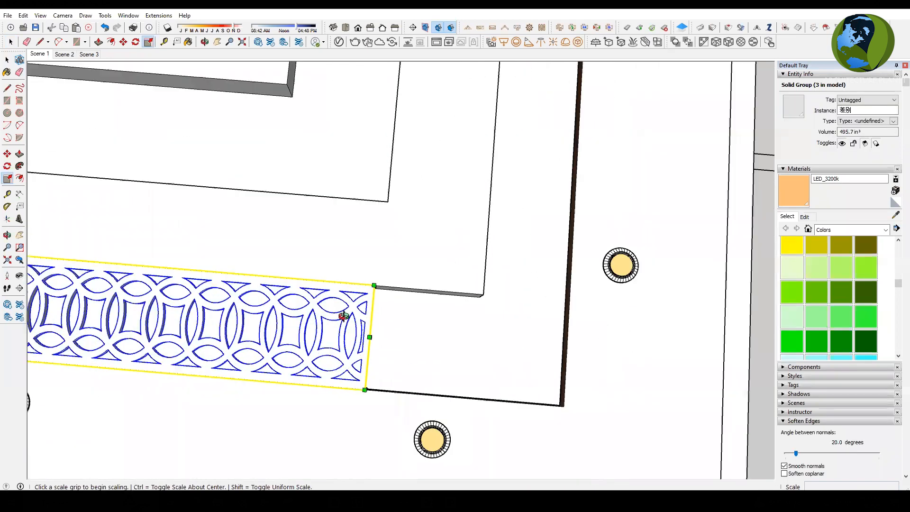